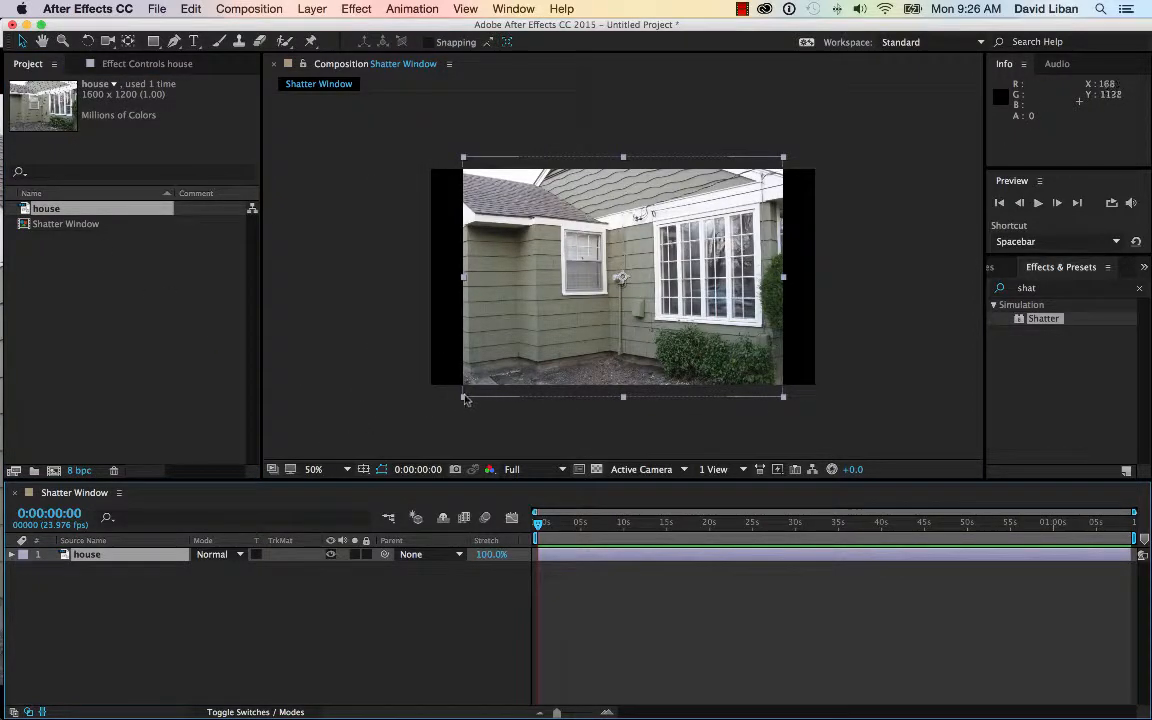
# Stretch the house image to fill the composition frame and apply the Shatter effect to it.
pyautogui.moveTo(463, 397); pyautogui.dragTo(429, 389)
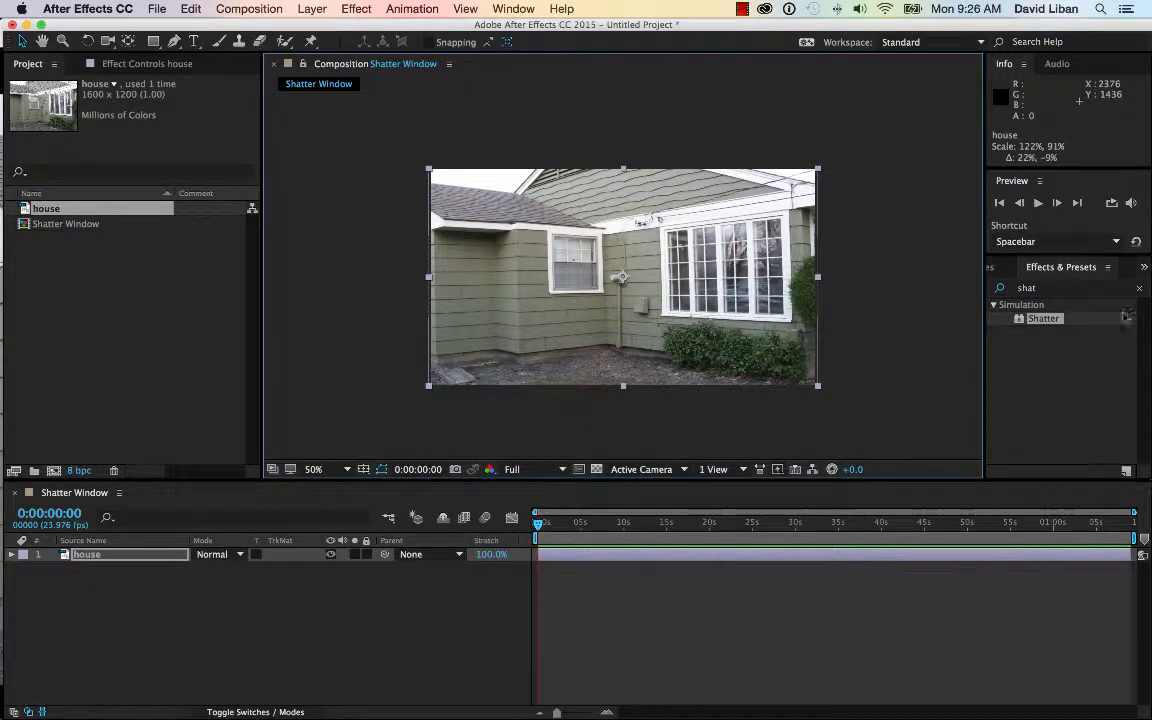
pyautogui.moveTo(1019, 321); pyautogui.dragTo(650, 273)
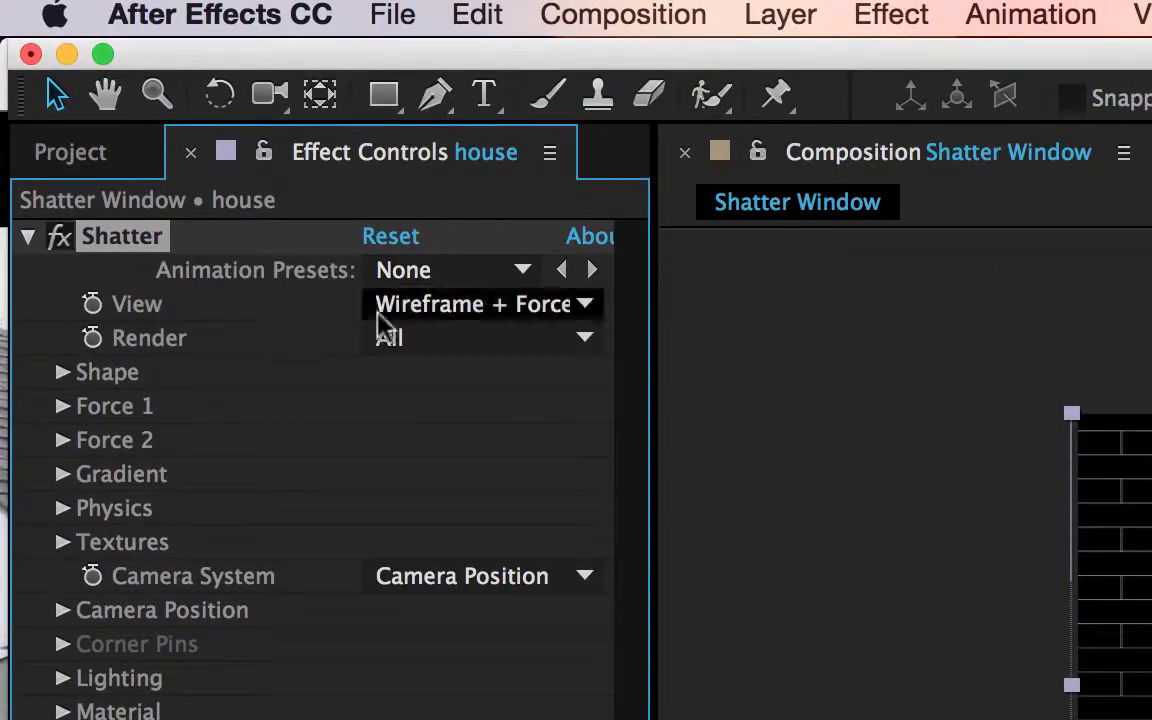
# Preview the Shatter effect in Rendered view, and return the view to Wireframe + Forces.
pyautogui.click(584, 306)
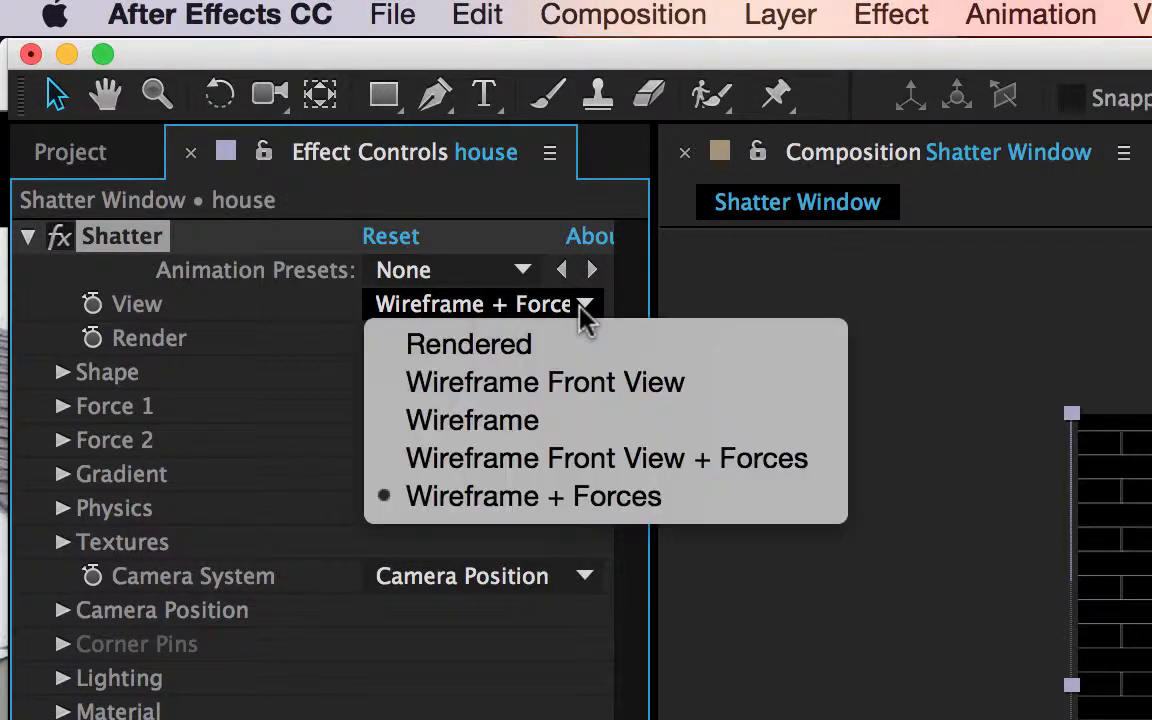
pyautogui.click(578, 342)
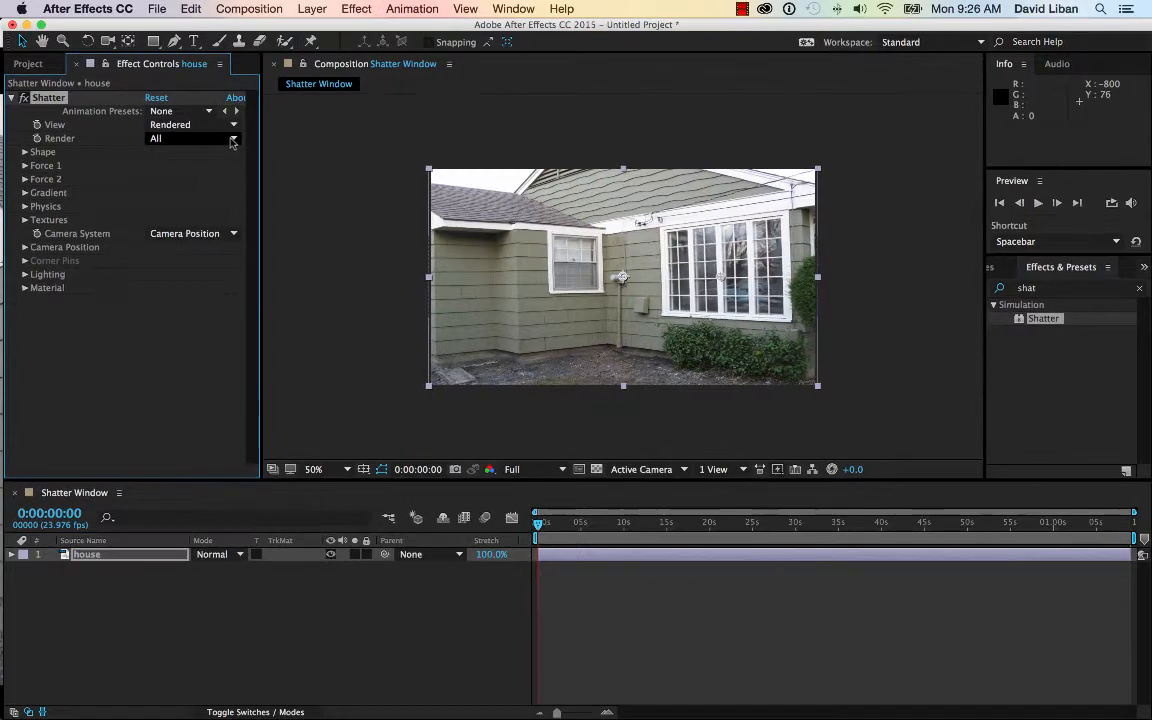
pyautogui.click(232, 123)
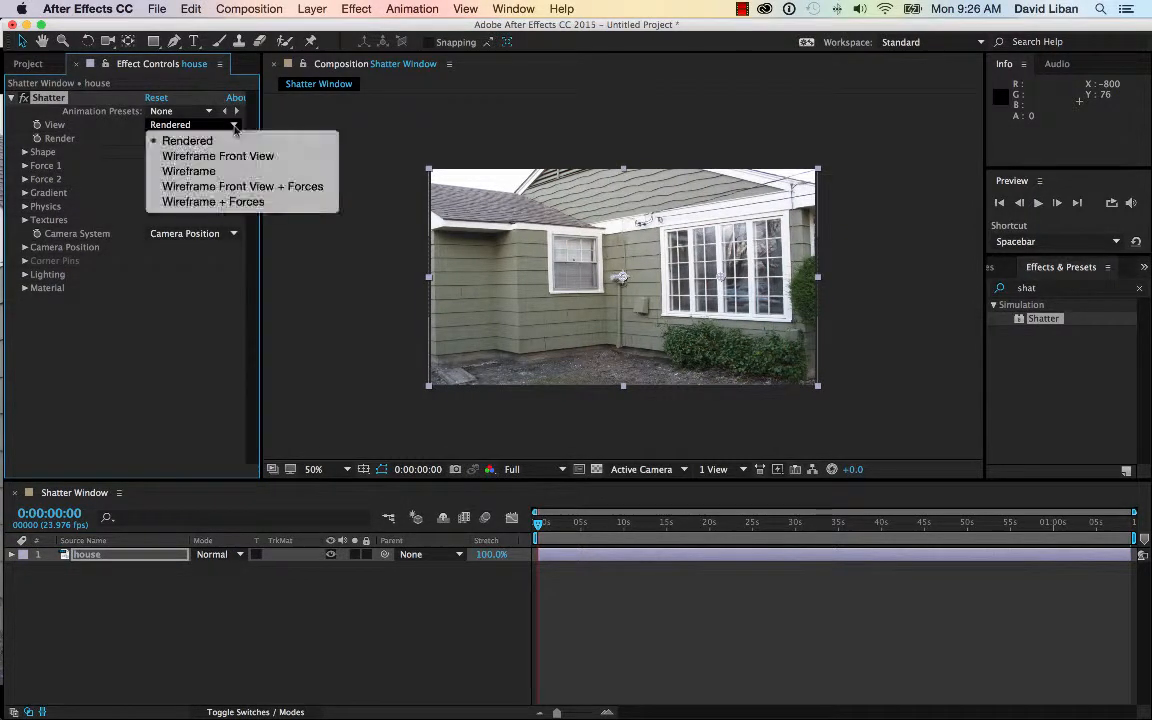
pyautogui.click(233, 202)
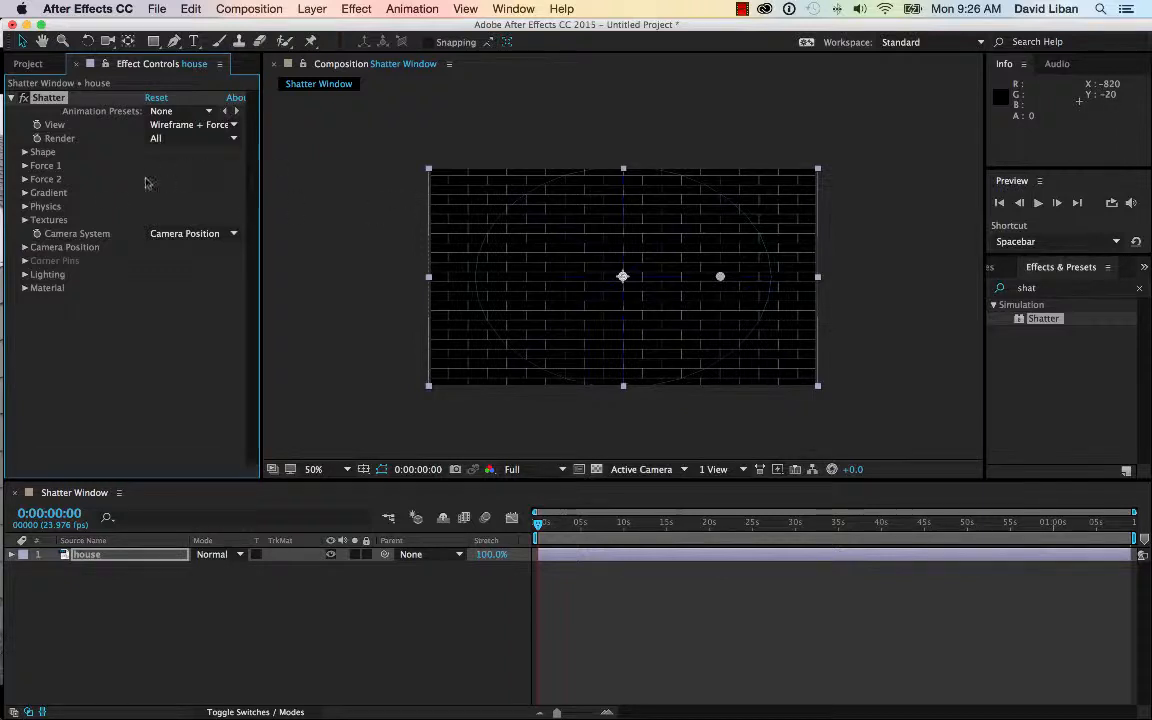
# Set the Y Rotation of Shatter's Camera Position to 80°.
pyautogui.click(25, 247)
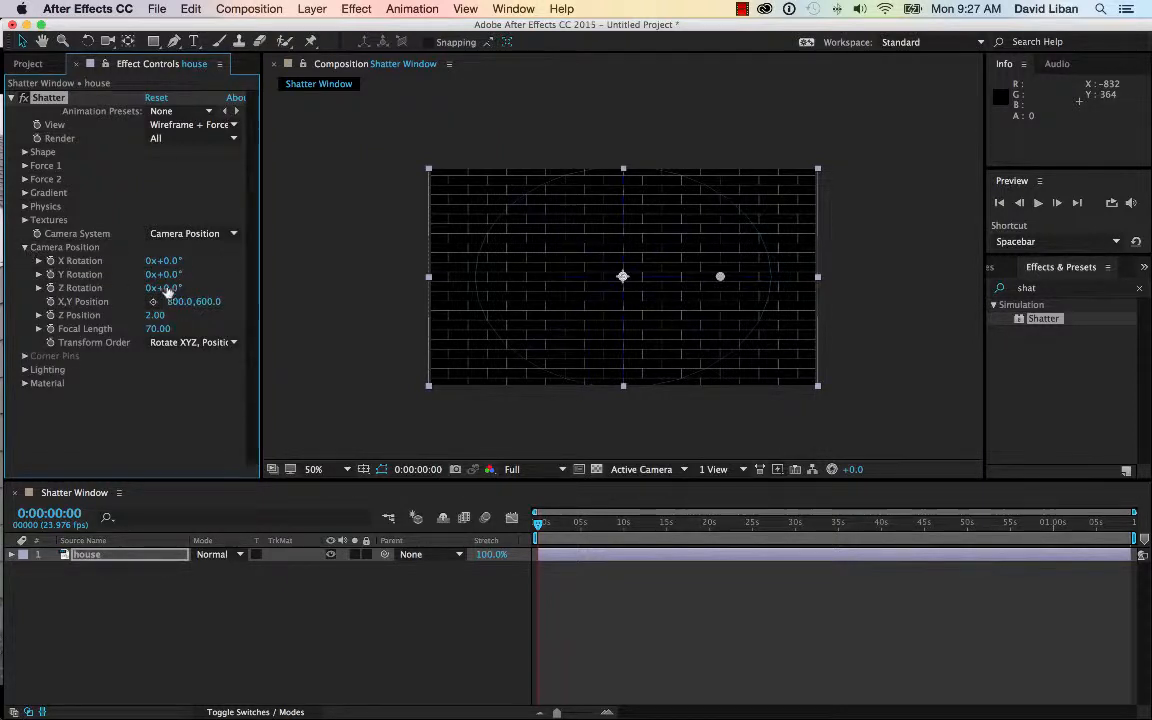
pyautogui.moveTo(163, 274); pyautogui.dragTo(231, 276)
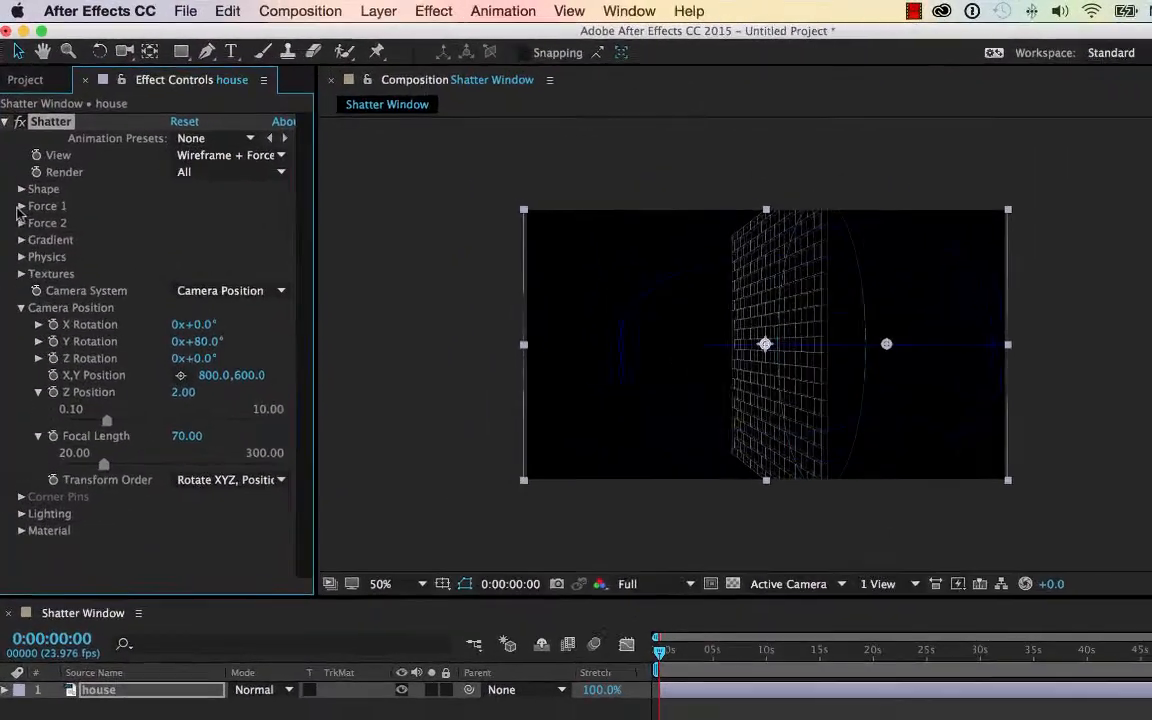
# Set Force 1's Radius to 0.18 and adjust its Depth so the force sphere shifts relative to the wall.
pyautogui.click(25, 166)
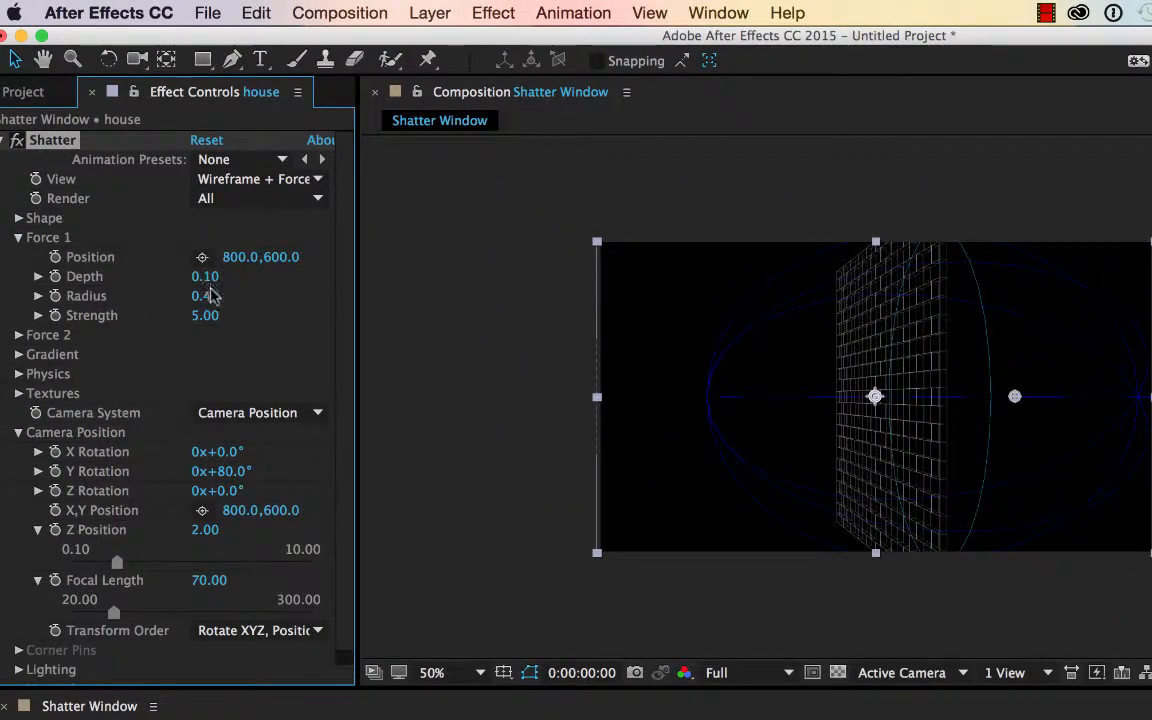
pyautogui.moveTo(210, 300); pyautogui.dragTo(177, 295)
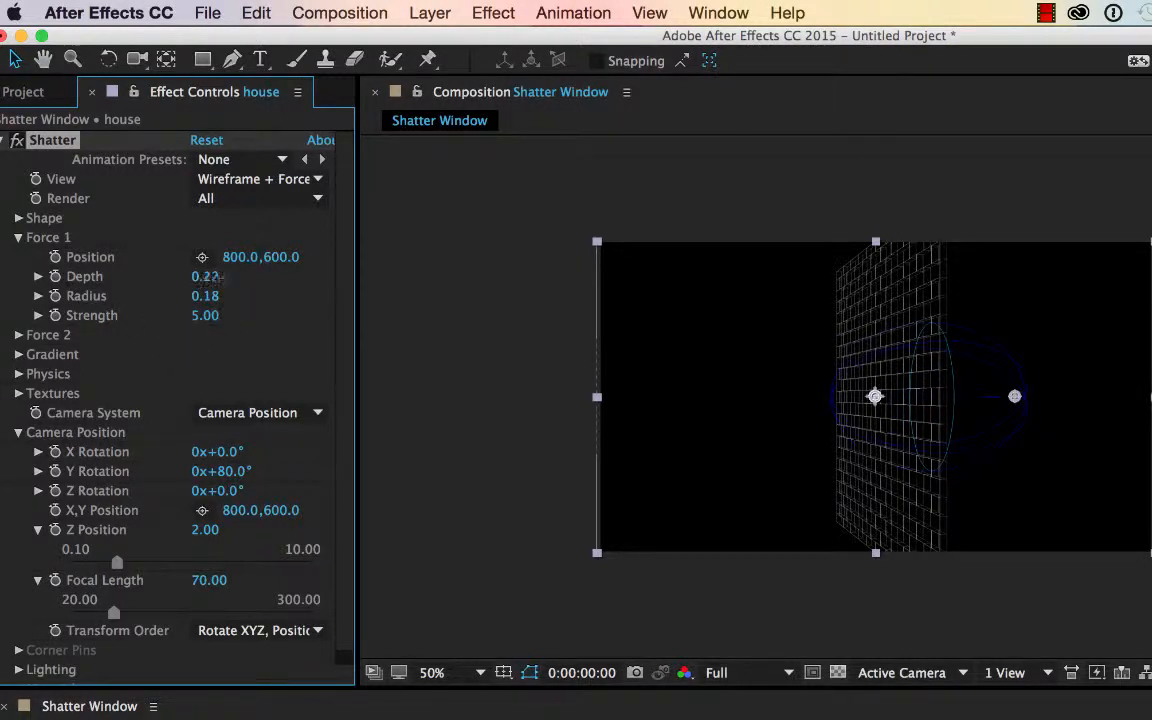
pyautogui.moveTo(207, 277)
pyautogui.mouseDown()
pyautogui.moveTo(112, 276)
pyautogui.moveTo(207, 276)
pyautogui.mouseUp()
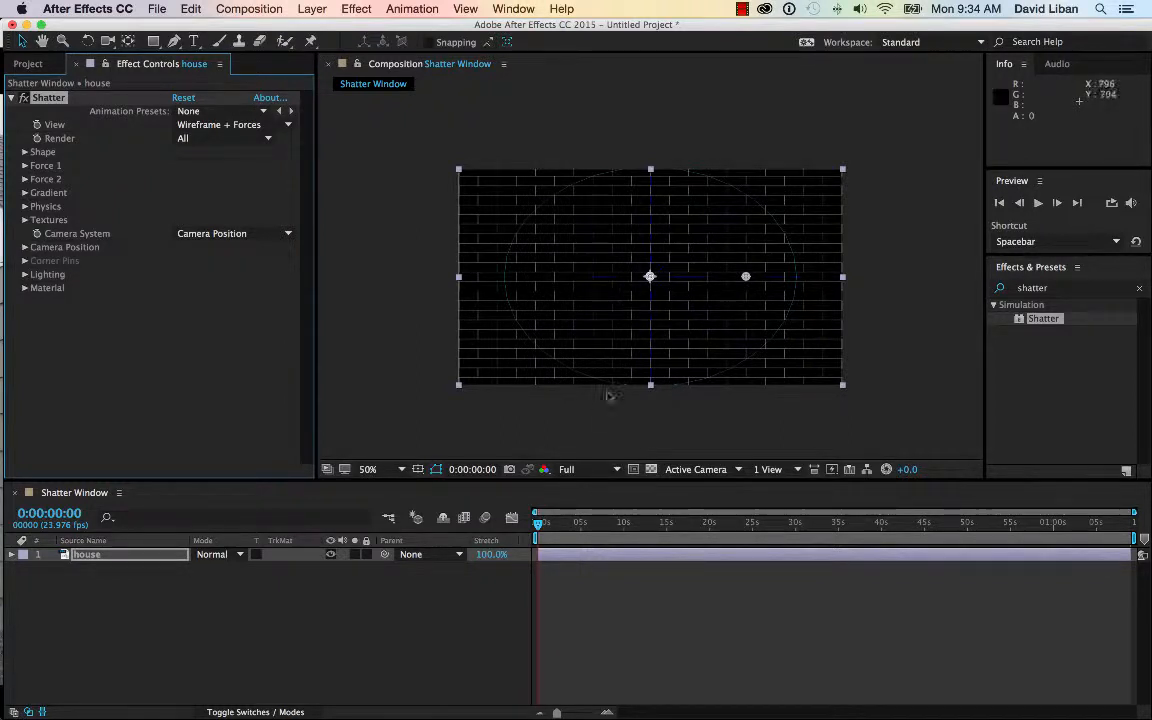
# Set the Shatter view to Rendered and scrub to 0:00:00:07 to preview the house breaking apart.
pyautogui.moveTo(541, 526)
pyautogui.mouseDown()
pyautogui.moveTo(564, 525)
pyautogui.moveTo(538, 524)
pyautogui.mouseUp()
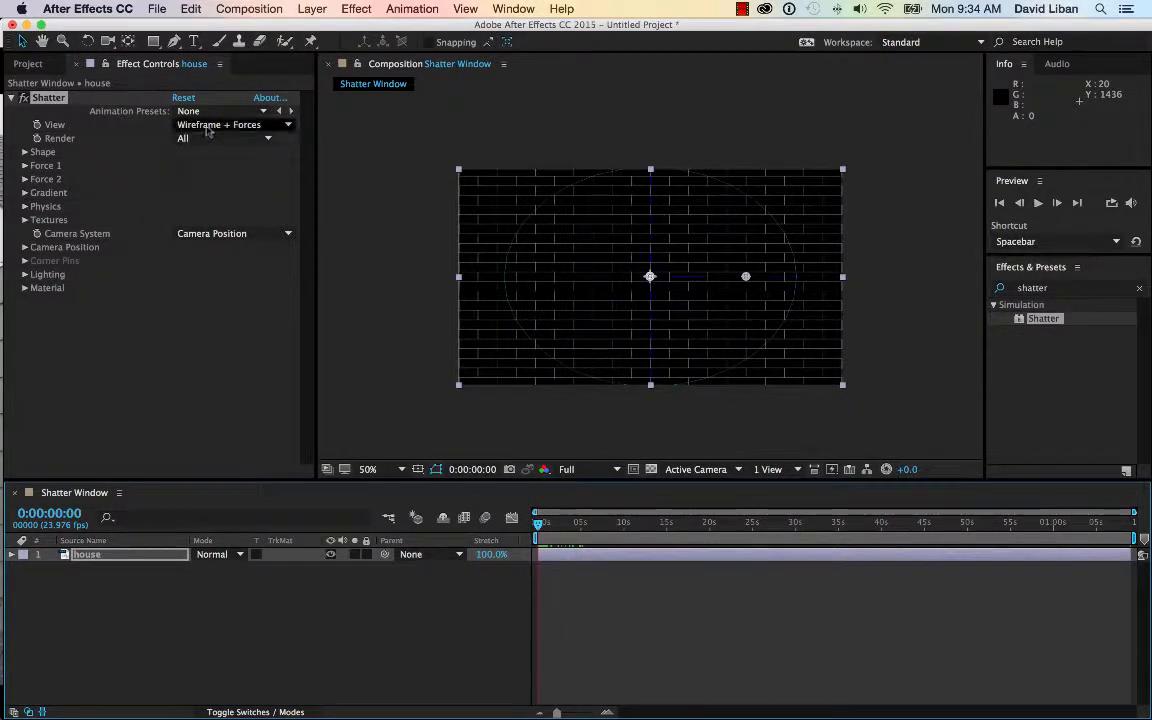
pyautogui.click(210, 126)
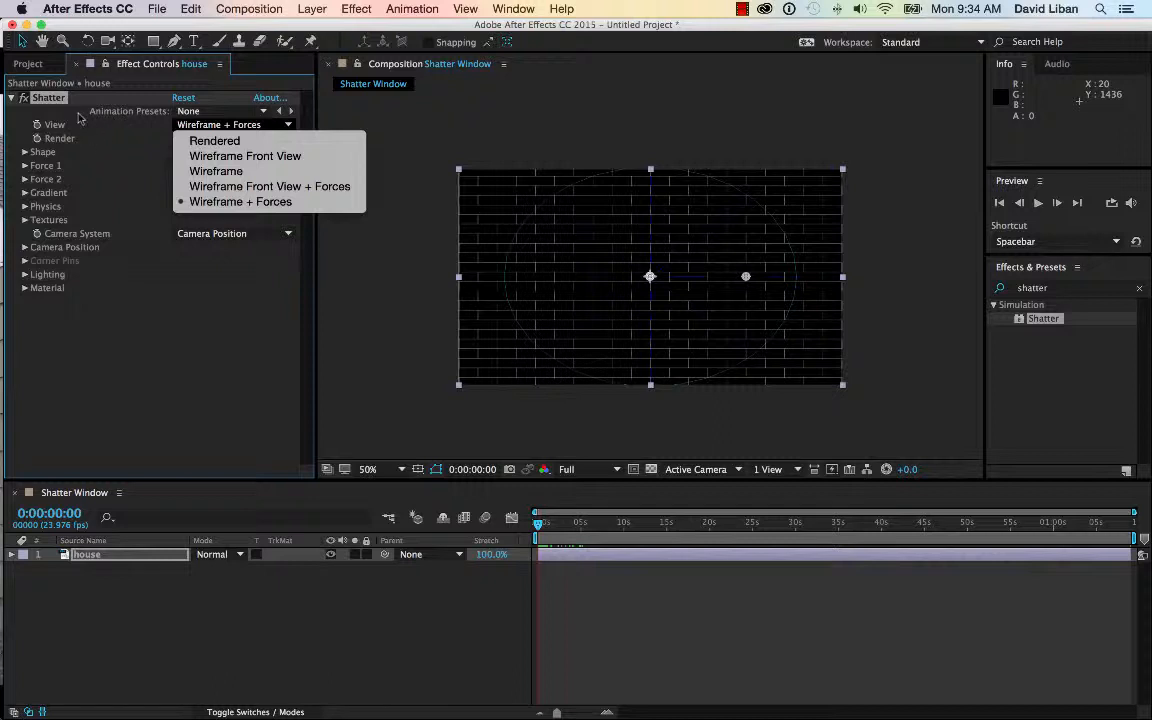
pyautogui.click(212, 141)
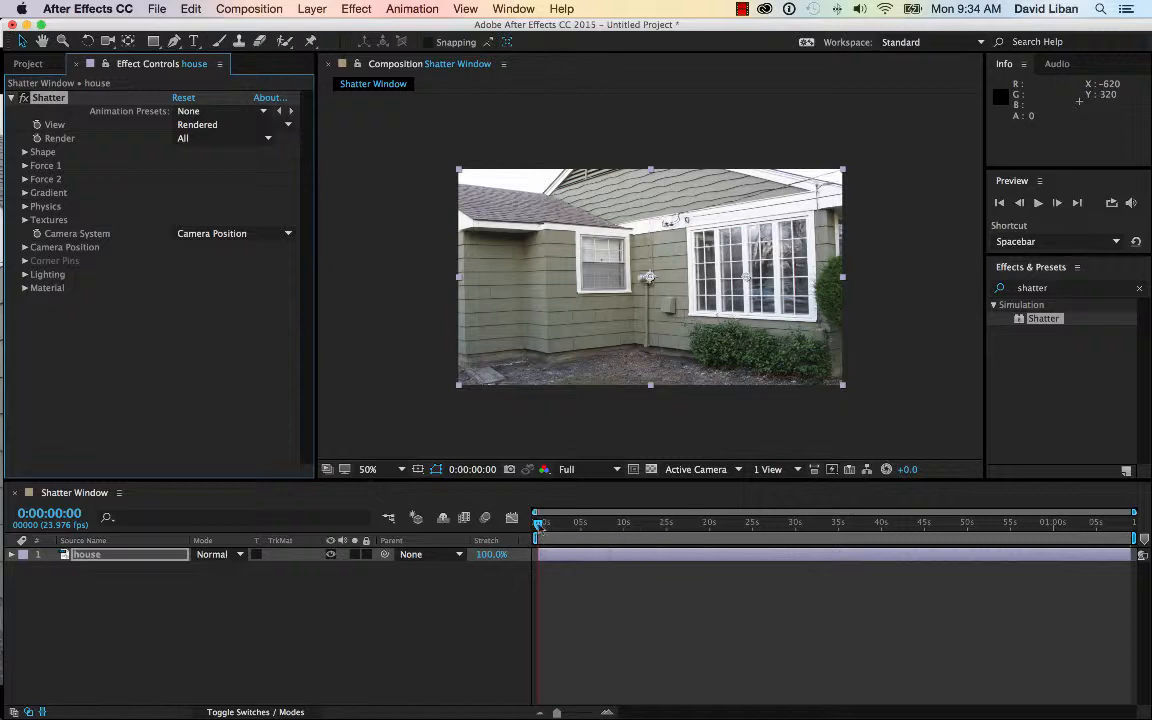
pyautogui.moveTo(539, 523)
pyautogui.mouseDown()
pyautogui.moveTo(557, 528)
pyautogui.moveTo(538, 526)
pyautogui.mouseUp()
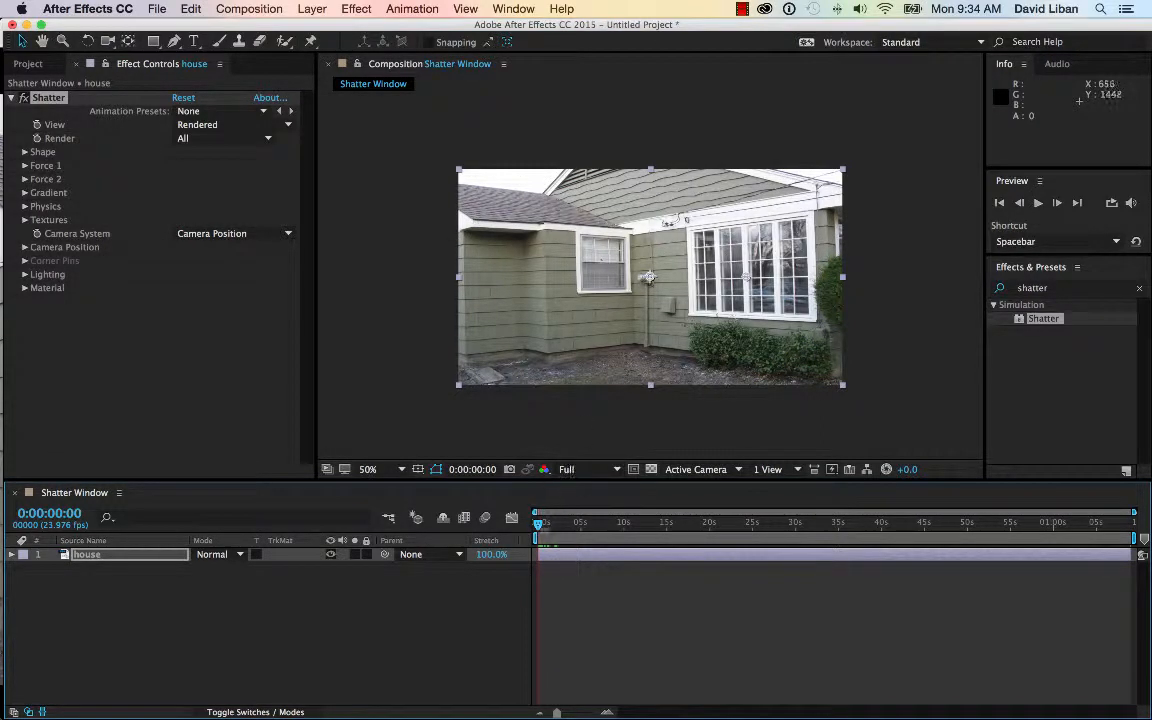
pyautogui.moveTo(541, 523); pyautogui.dragTo(544, 525)
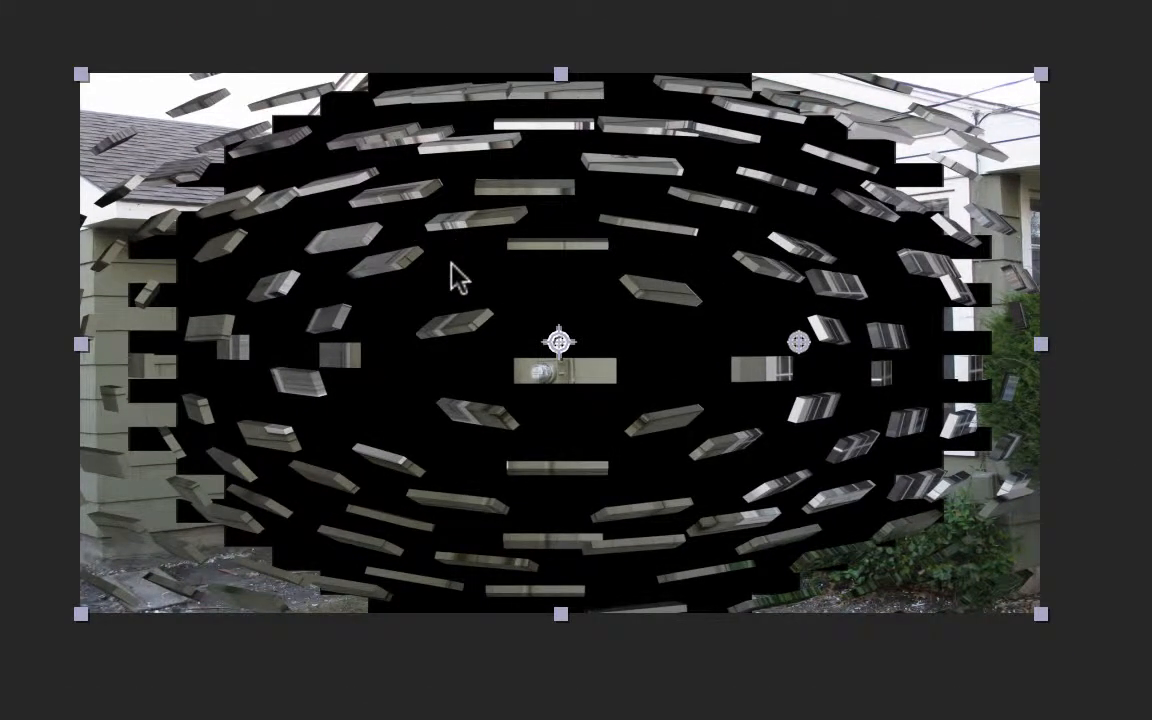
# Set the Extrusion Depth of the Shatter shape to 0.15.
pyautogui.scroll(2, 452, 262)
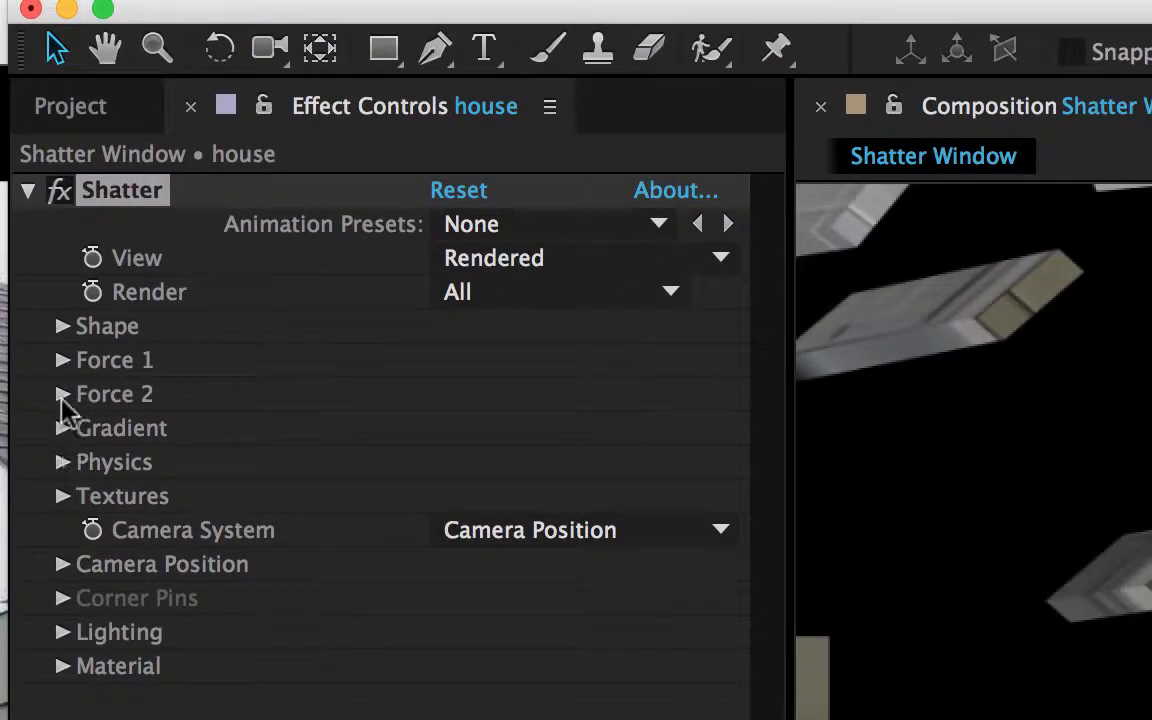
pyautogui.click(62, 327)
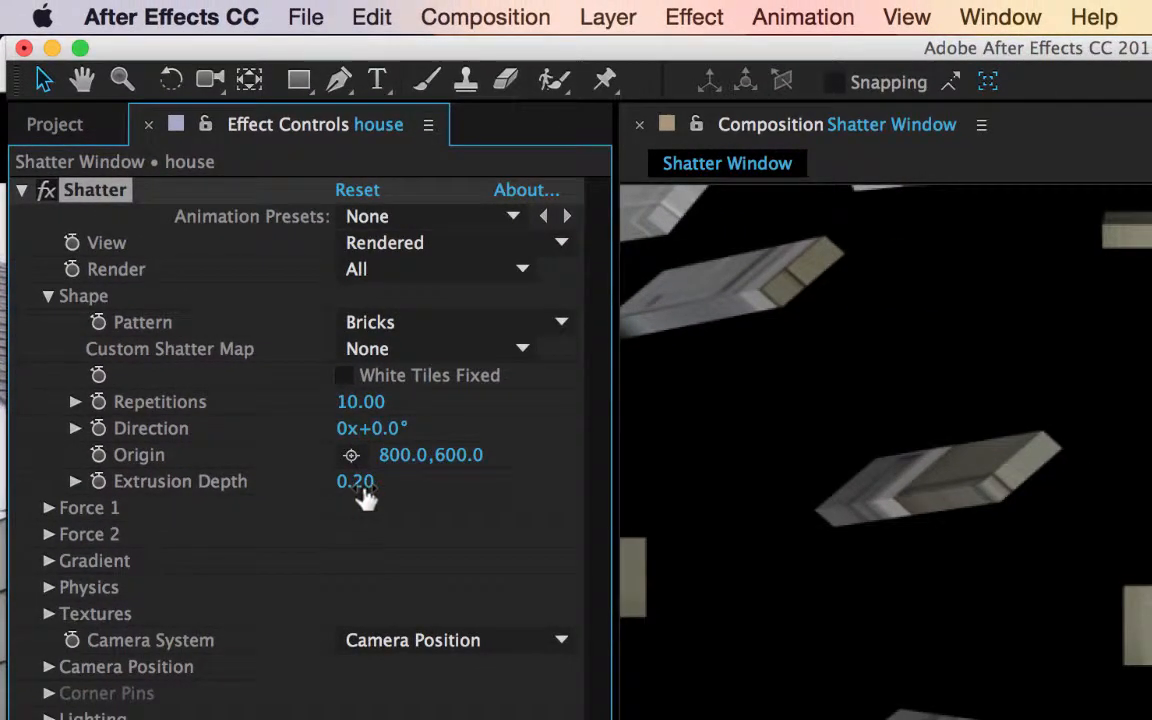
pyautogui.moveTo(385, 484); pyautogui.dragTo(337, 478)
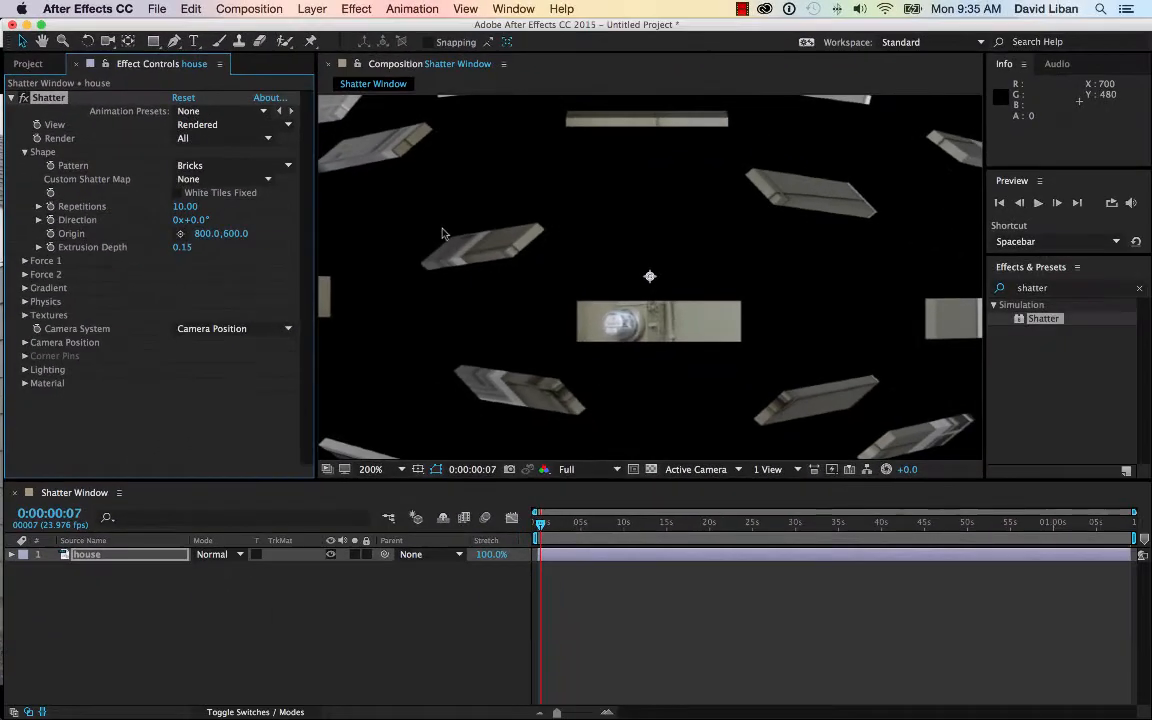
pyautogui.scroll(3, 517, 270)
pyautogui.scroll(-7, 517, 270)
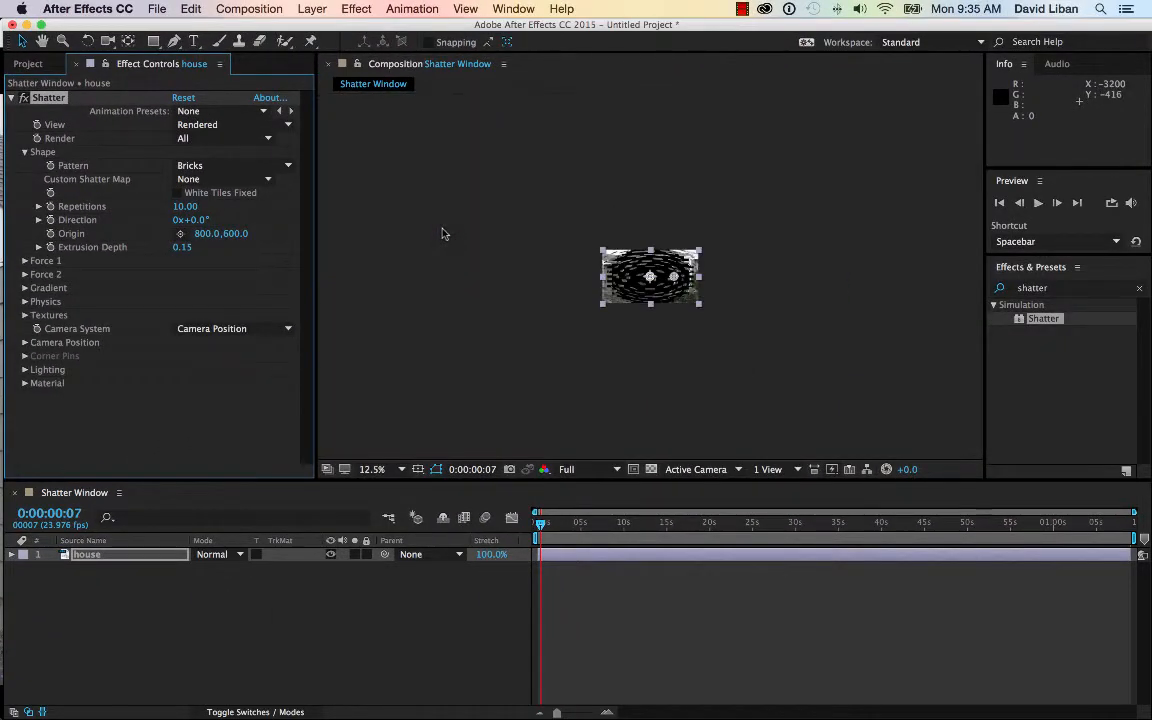
pyautogui.scroll(1, 517, 270)
pyautogui.press('.')
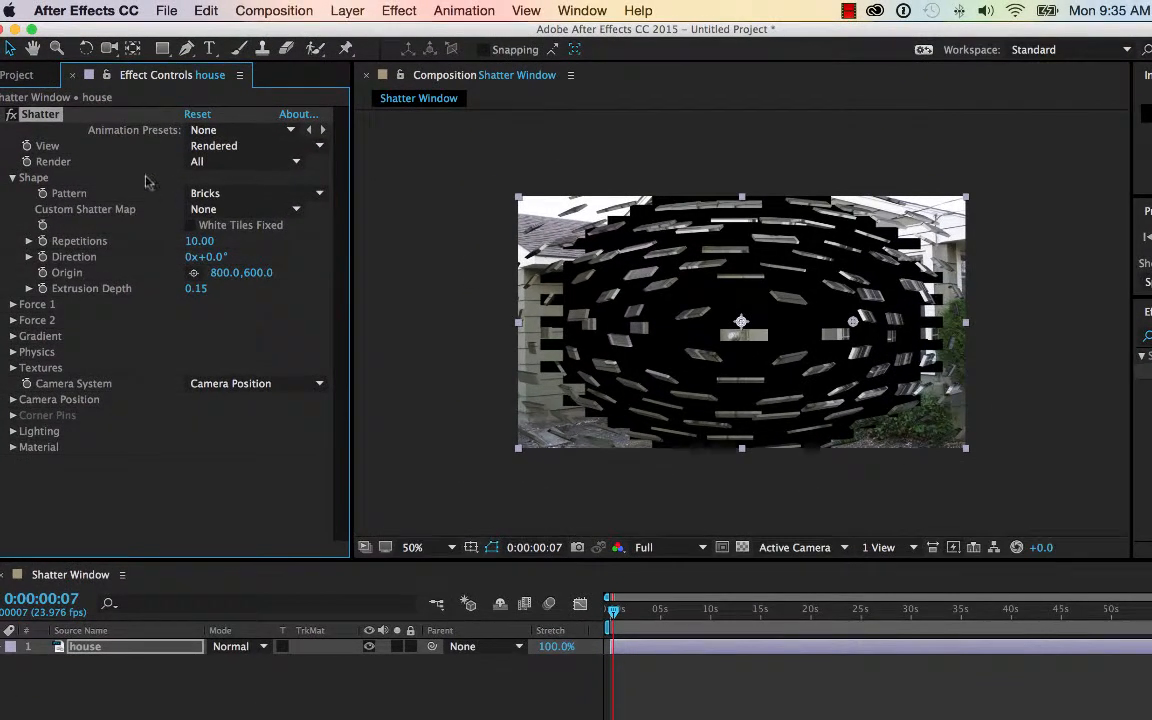
# Try the Carpenter's Wheel and Chevrons shatter patterns, and scrub through the first frames to preview the Chevrons.
pyautogui.click(220, 192)
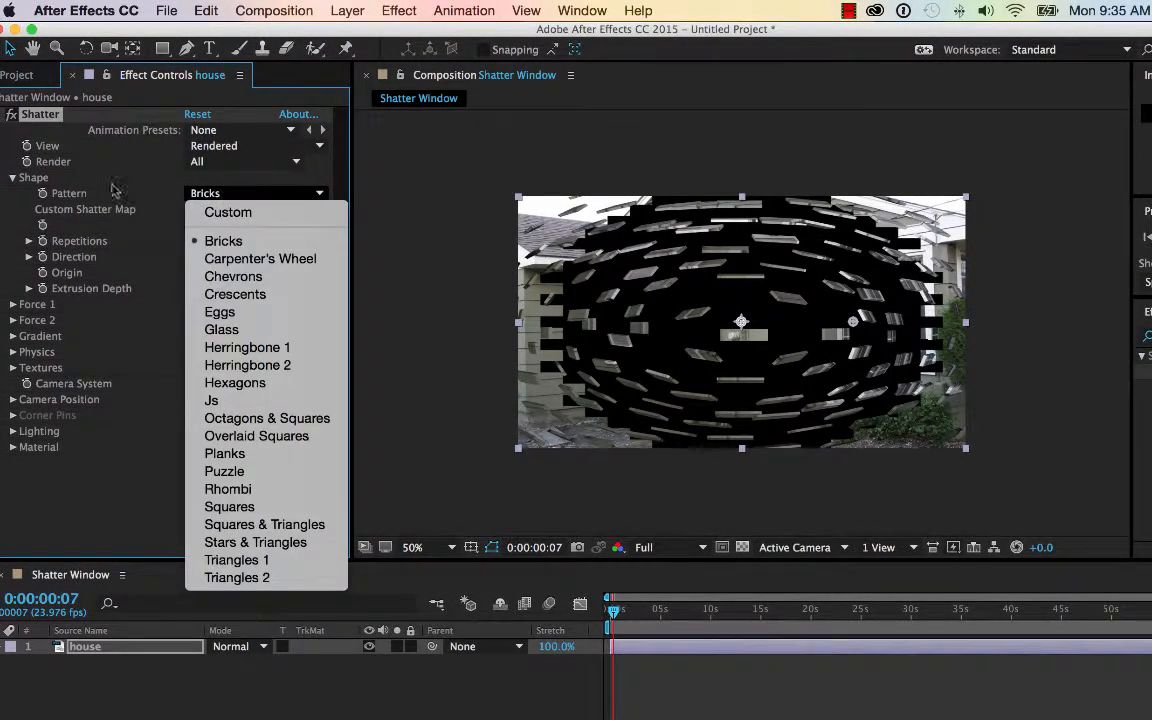
pyautogui.click(224, 258)
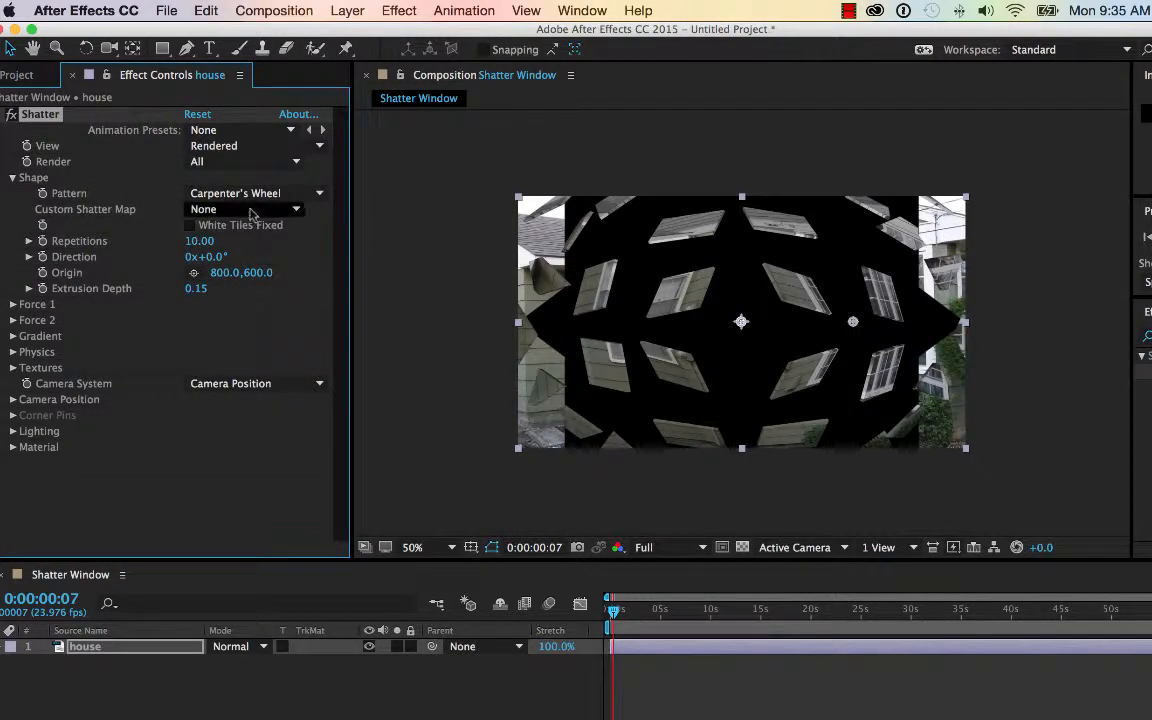
pyautogui.click(235, 194)
pyautogui.click(238, 279)
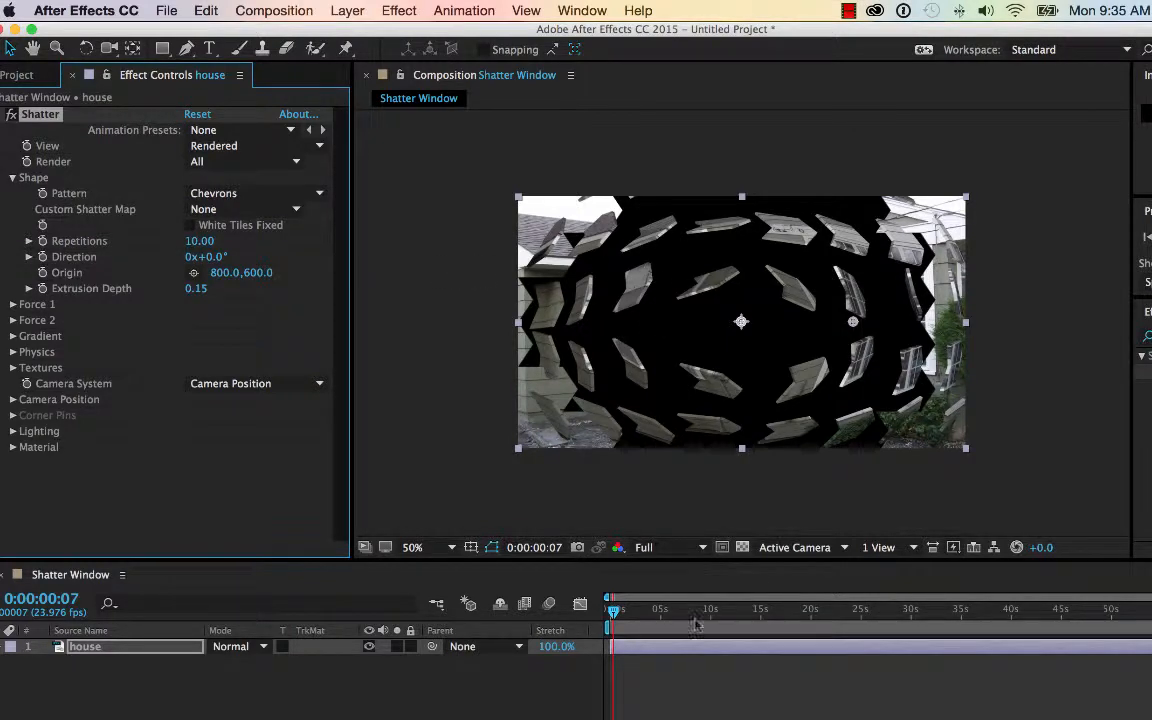
pyautogui.moveTo(615, 618); pyautogui.dragTo(613, 618)
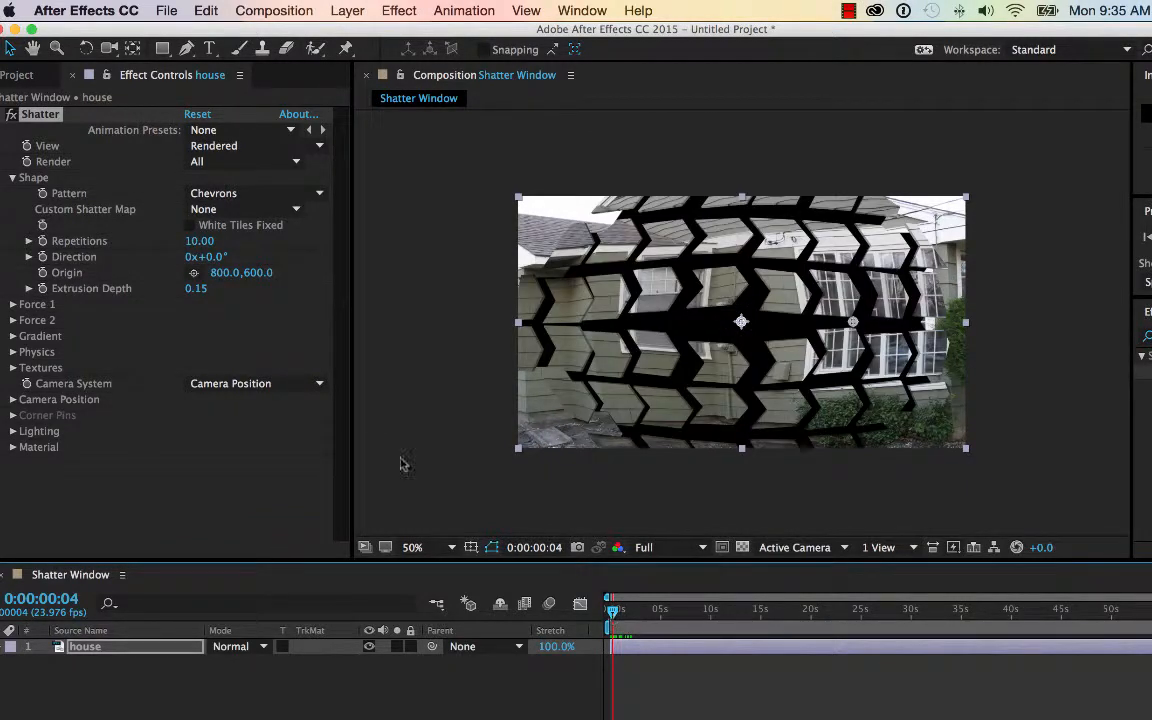
# Try the Crescents and Eggs shatter patterns, and scrub through the opening frames to preview the Eggs.
pyautogui.click(236, 193)
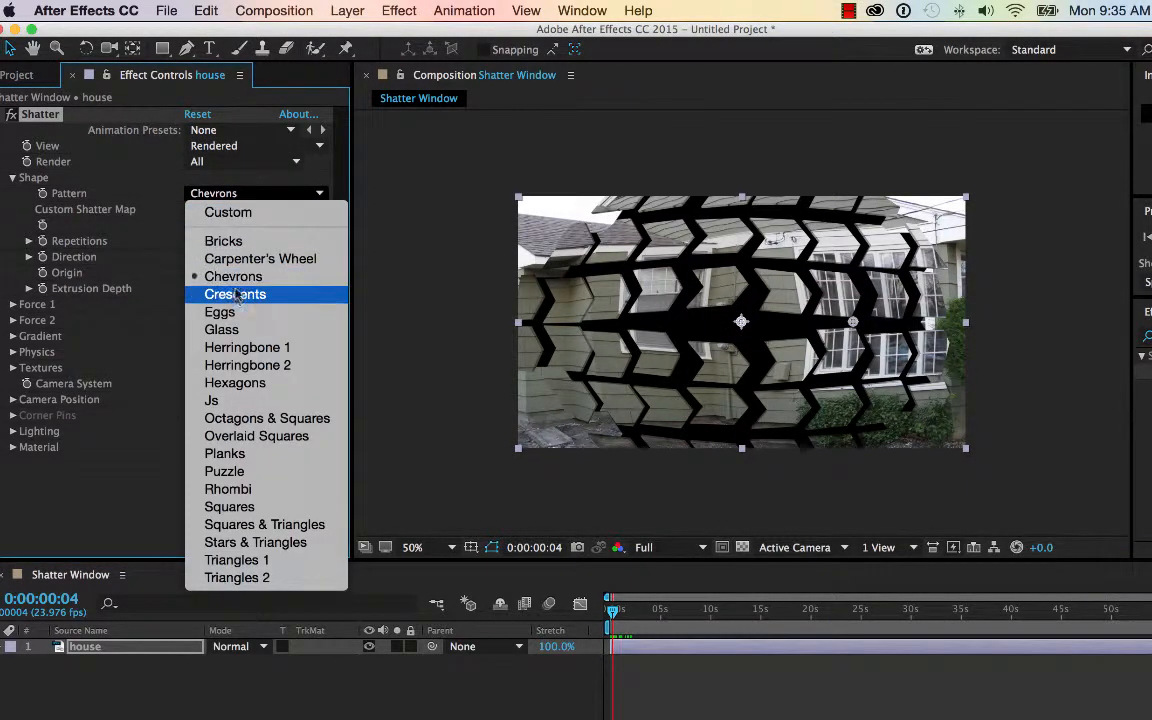
pyautogui.click(236, 294)
pyautogui.click(240, 193)
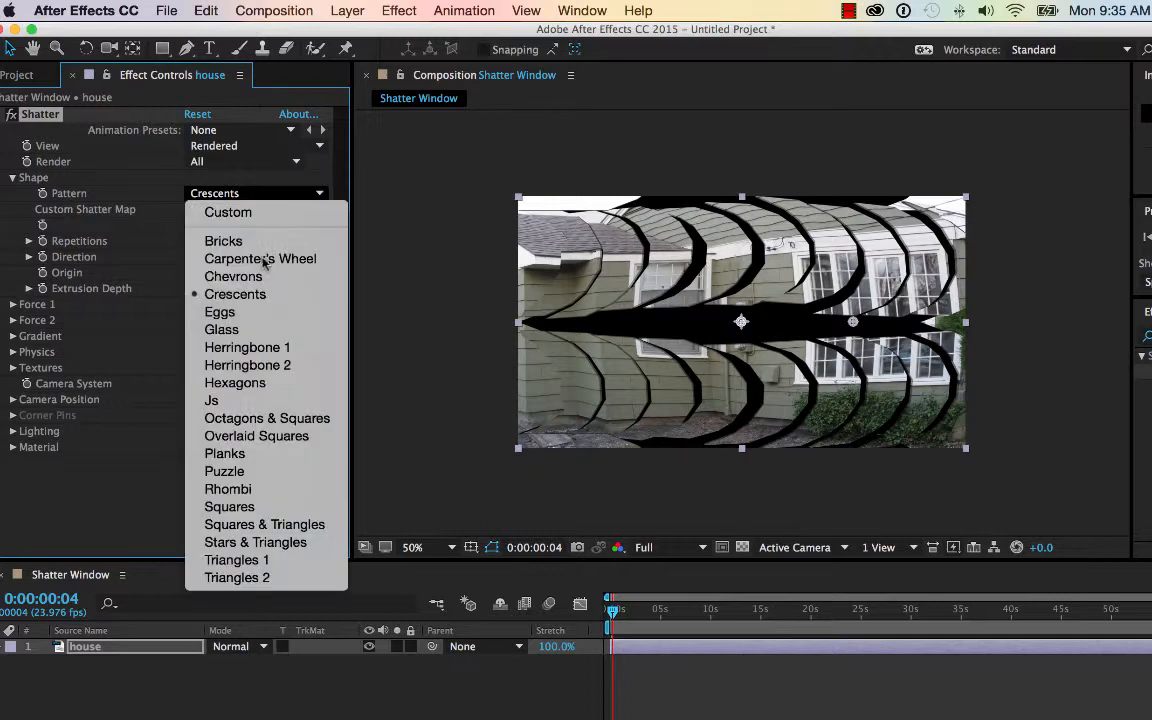
pyautogui.click(262, 312)
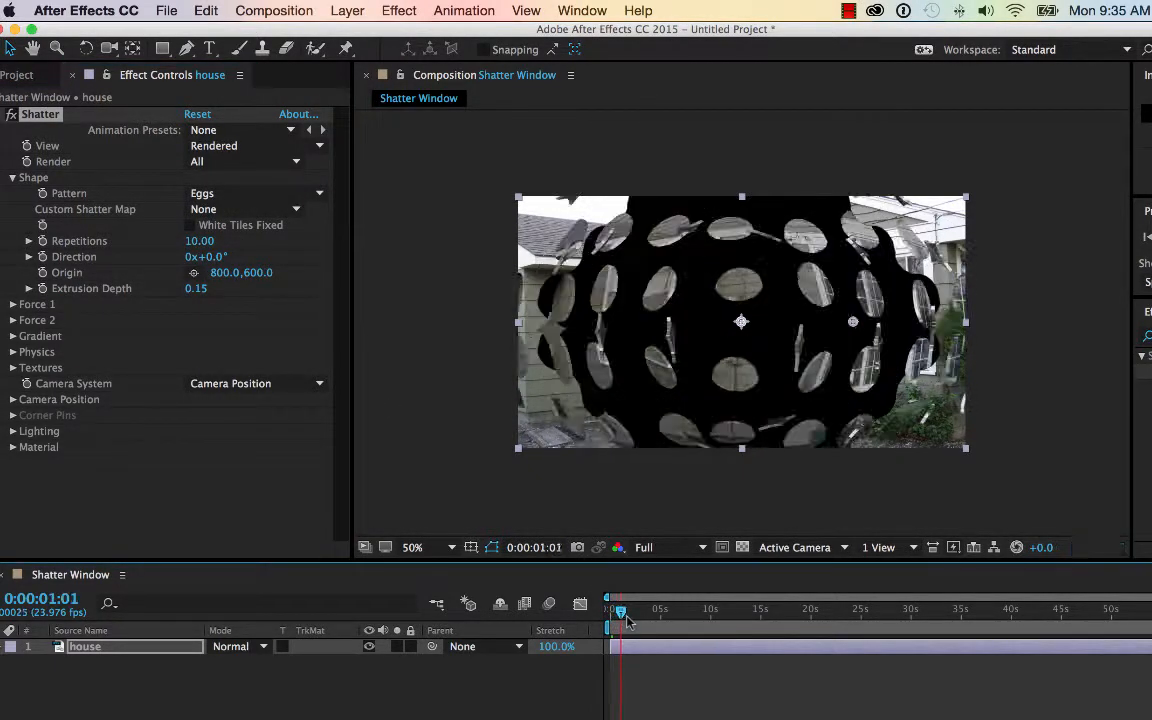
pyautogui.moveTo(612, 622); pyautogui.dragTo(619, 620)
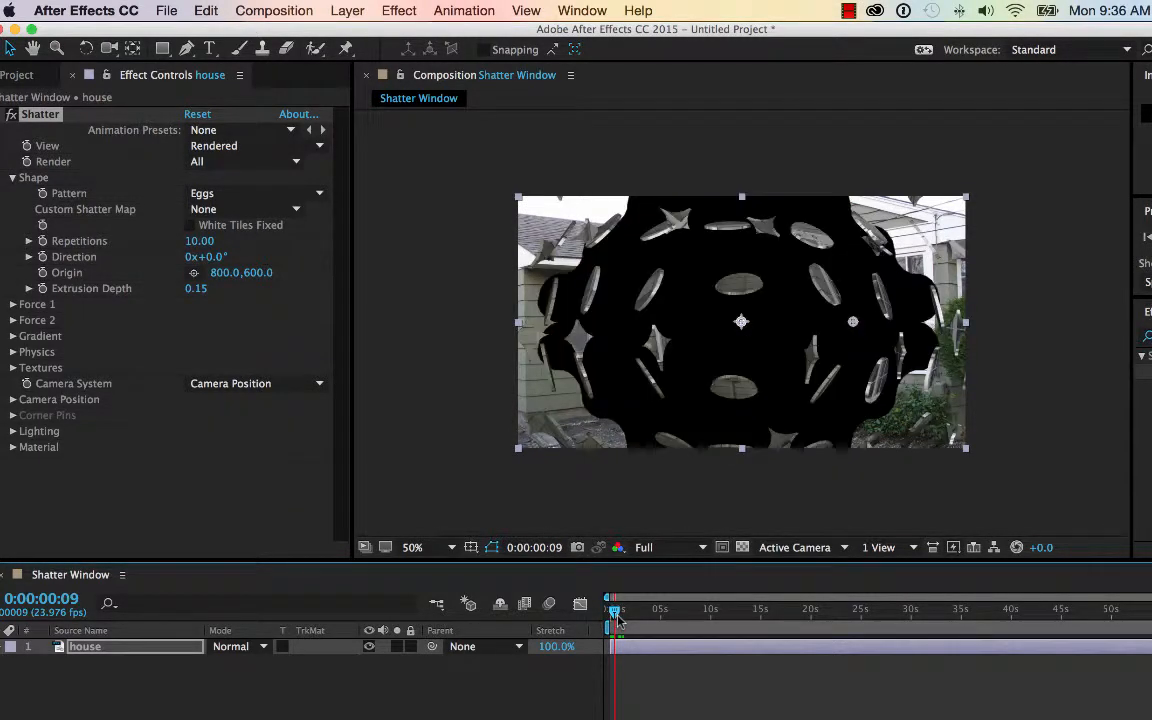
# Set the shatter pattern to Glass and scrub through the opening frames to preview it.
pyautogui.click(257, 193)
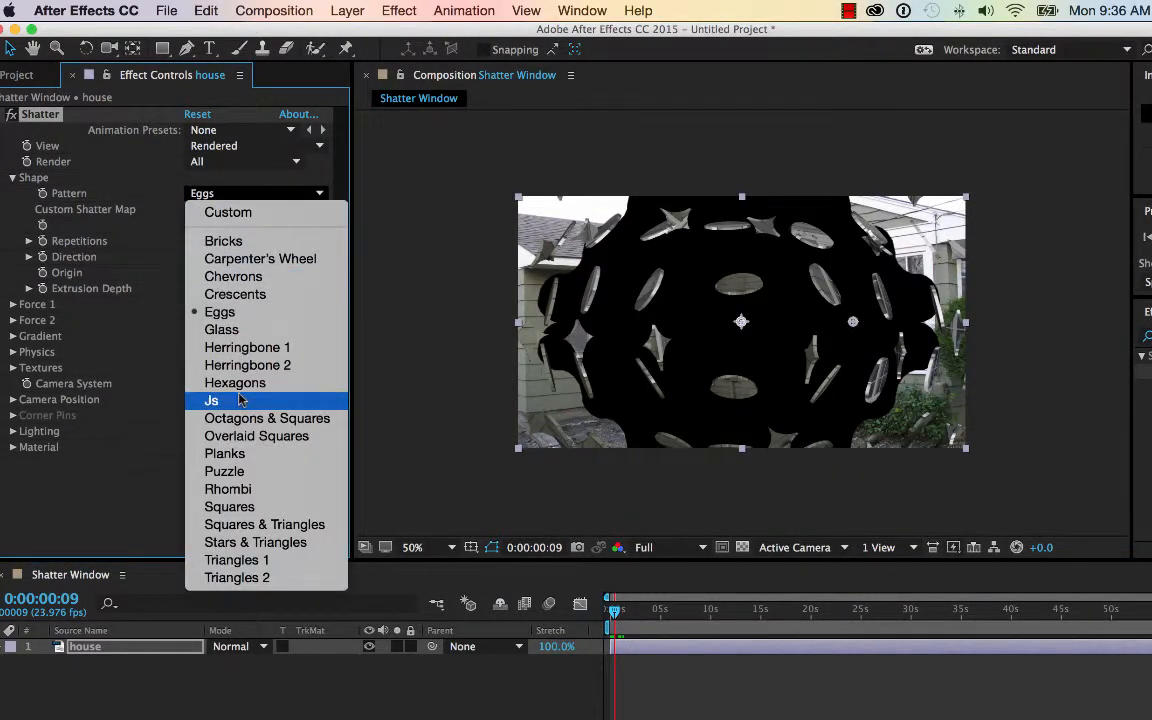
pyautogui.click(238, 331)
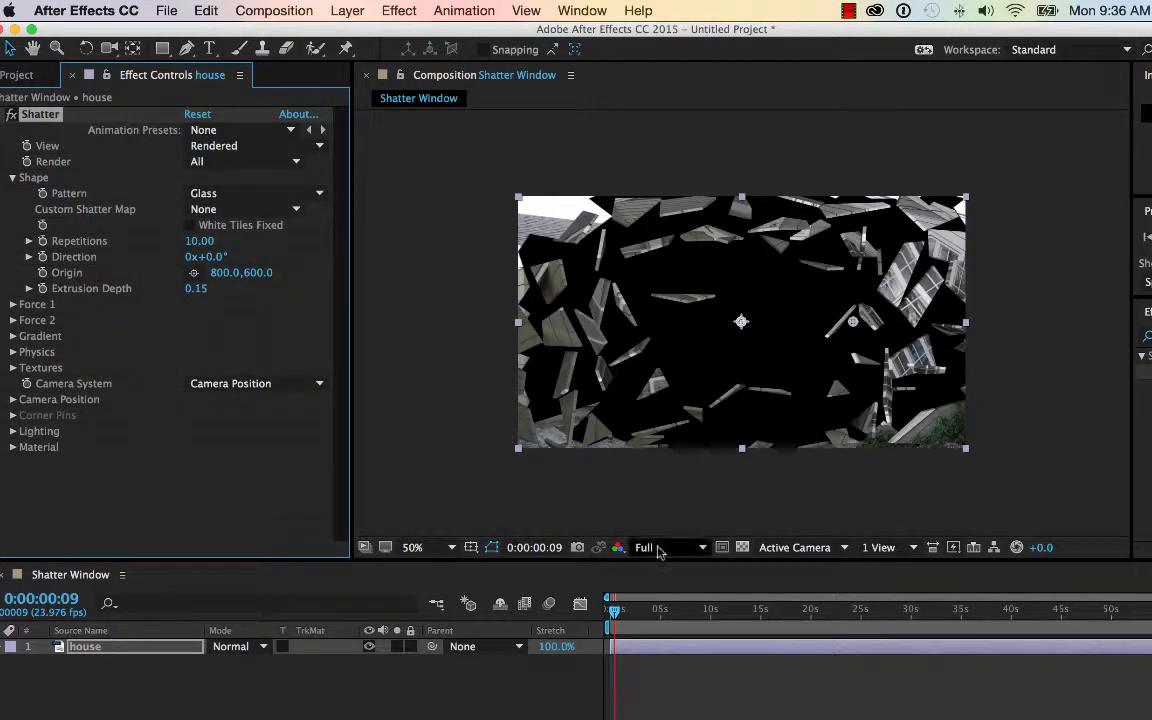
pyautogui.moveTo(616, 613); pyautogui.dragTo(619, 613)
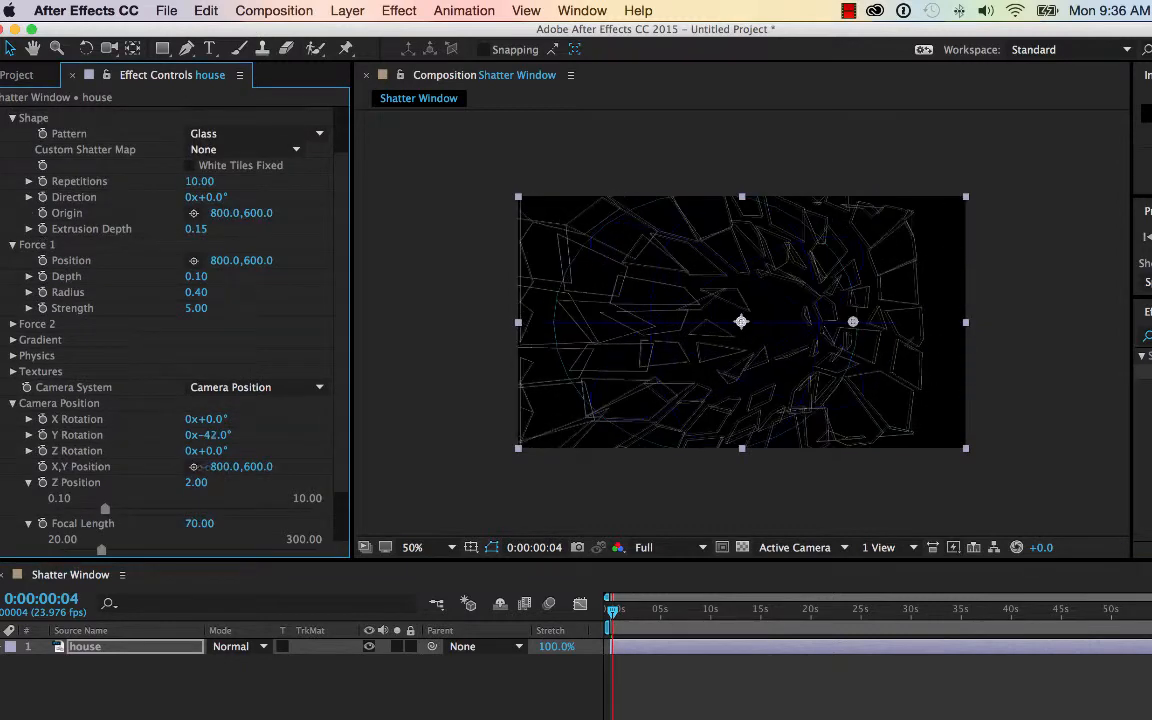
# Set the Camera Position Y Rotation to 76° to see the glass shards and force sphere from the side.
pyautogui.moveTo(203, 467); pyautogui.dragTo(302, 458)
pyautogui.moveTo(303, 458); pyautogui.dragTo(305, 459)
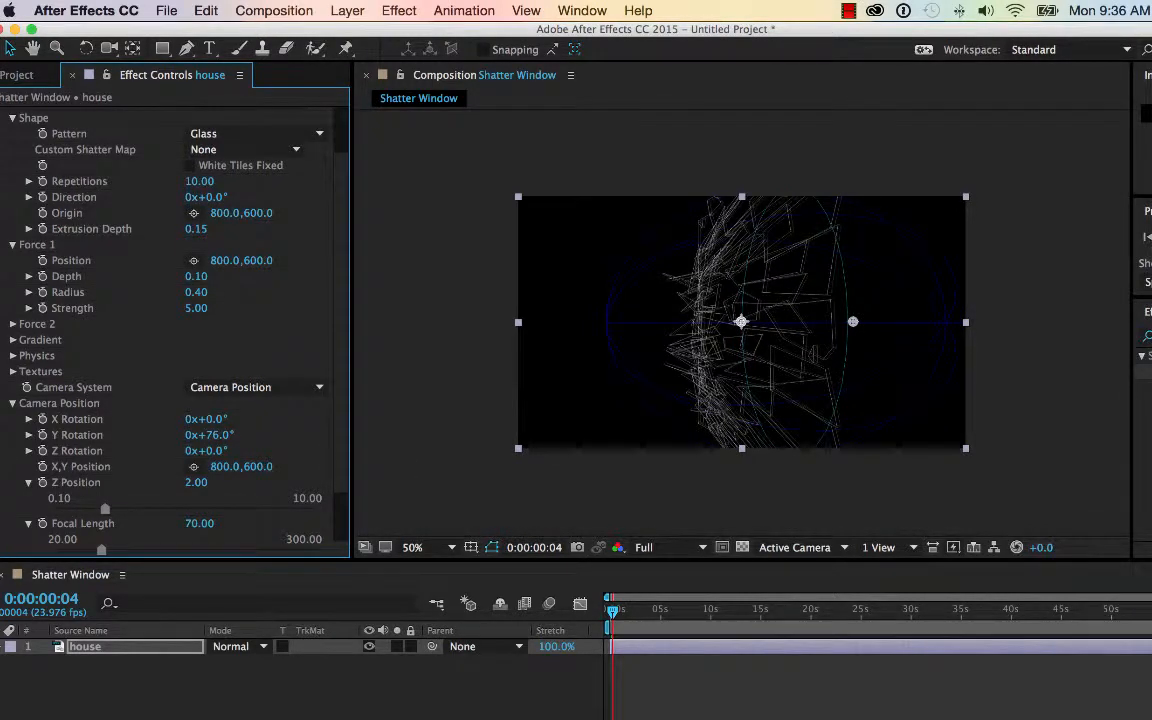
# Return the playhead to 0:00:00:00 and enable keyframing for Force 1's Depth.
pyautogui.moveTo(632, 717); pyautogui.dragTo(643, 717)
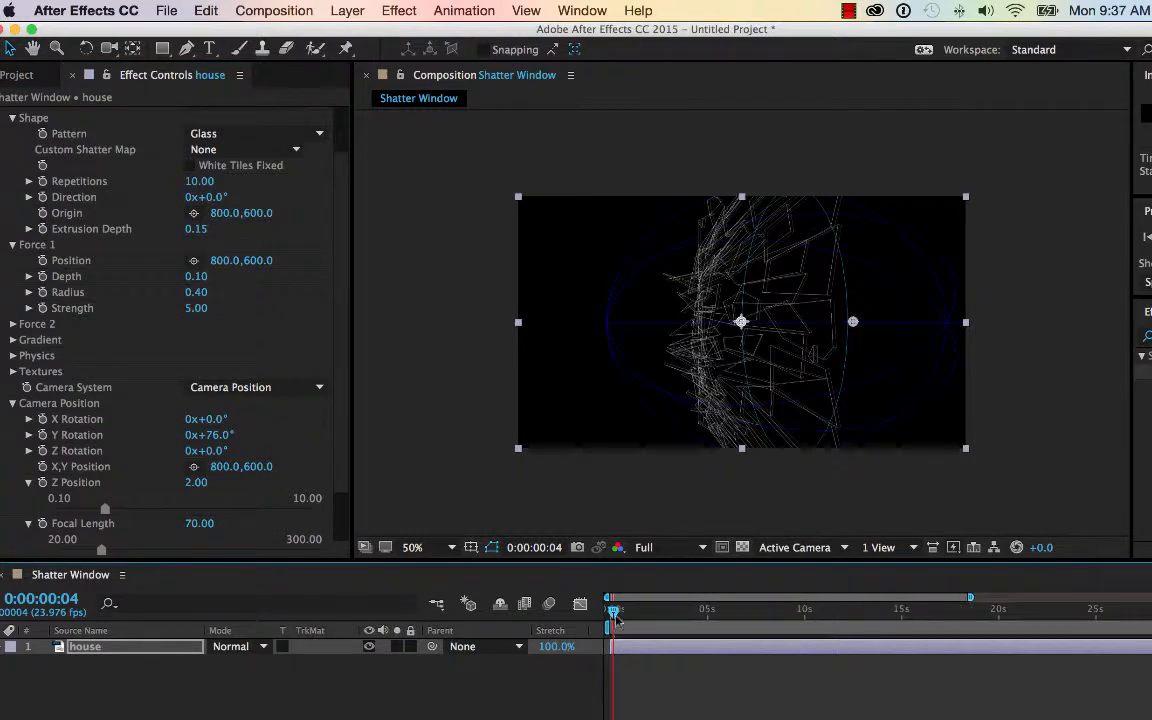
pyautogui.moveTo(618, 614); pyautogui.dragTo(591, 614)
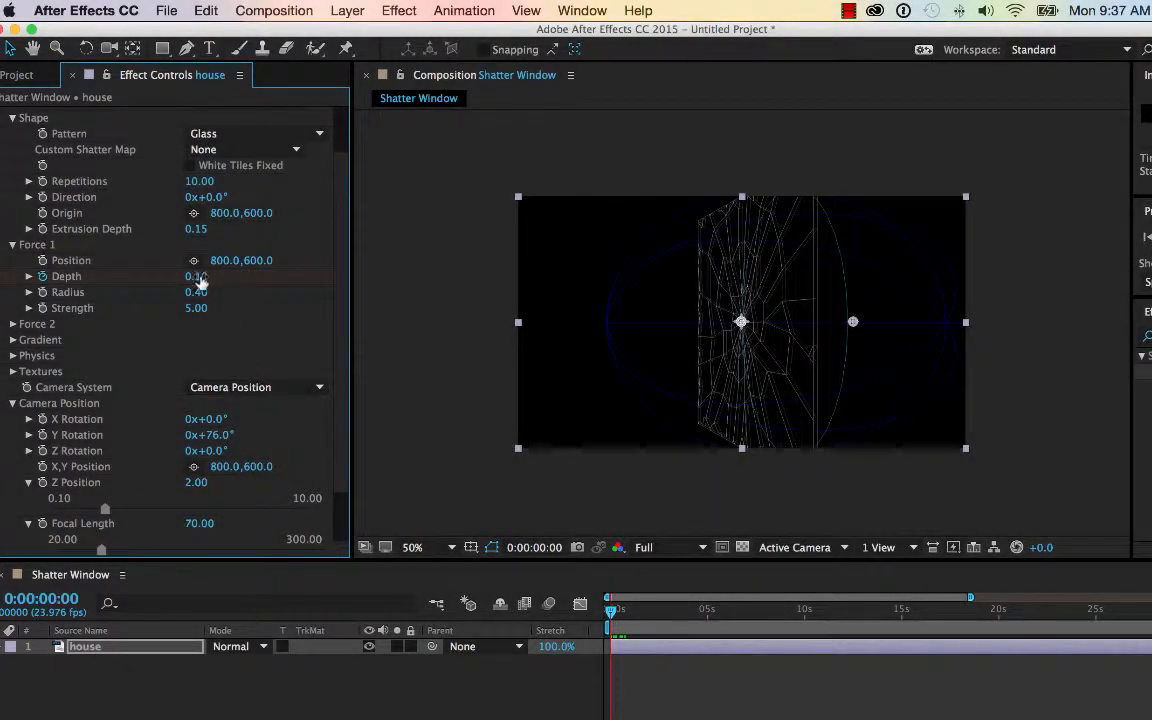
# Keyframe Force 1's Depth at 0.48 on the first frame and 0.18 at 0:00:02:03, with the Radius reduced to 0.06.
pyautogui.moveTo(196, 276); pyautogui.dragTo(237, 279)
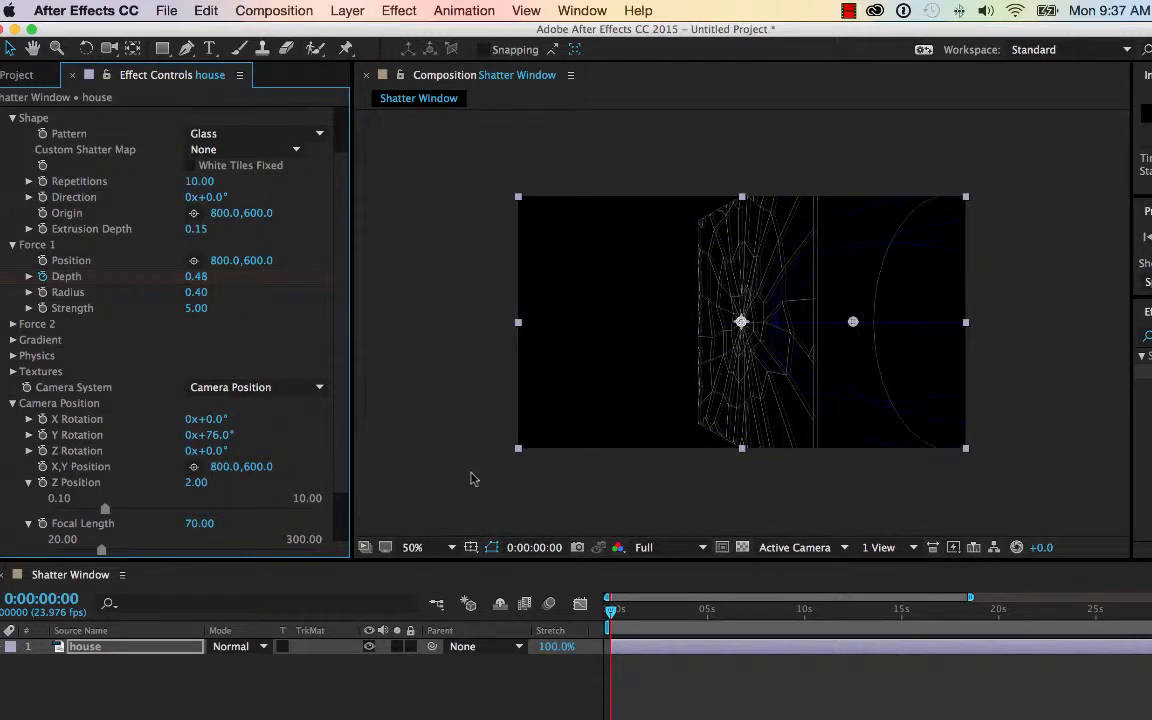
pyautogui.moveTo(611, 612); pyautogui.dragTo(652, 612)
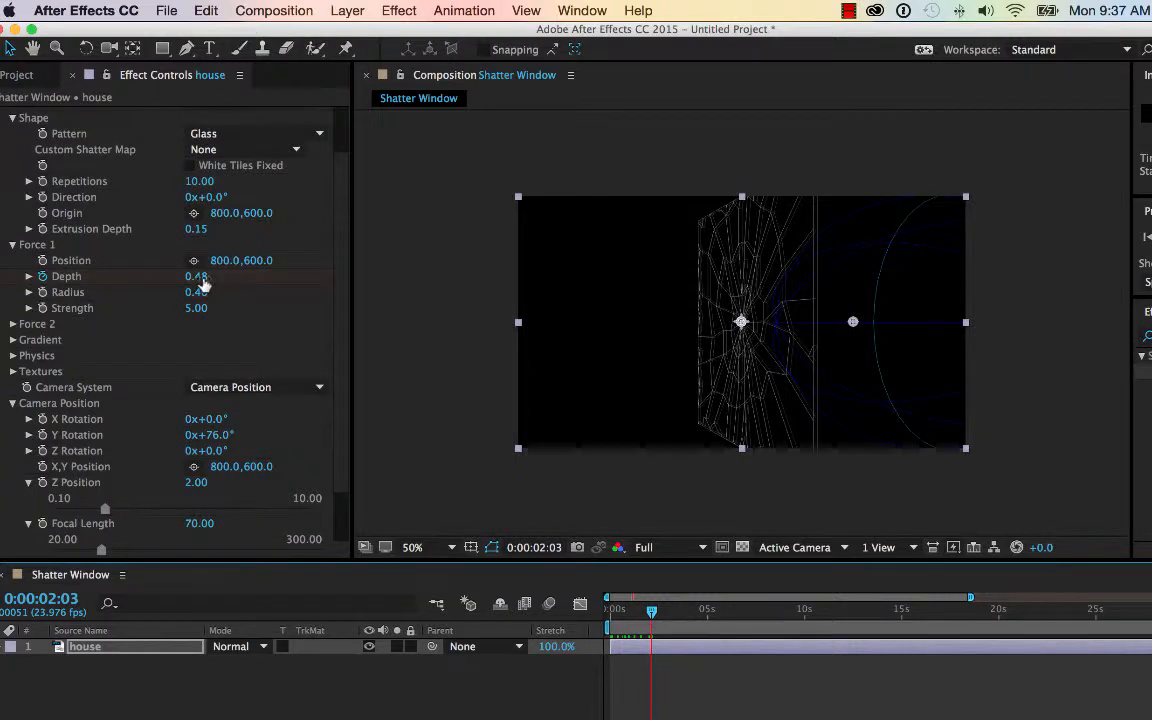
pyautogui.moveTo(203, 285); pyautogui.dragTo(166, 291)
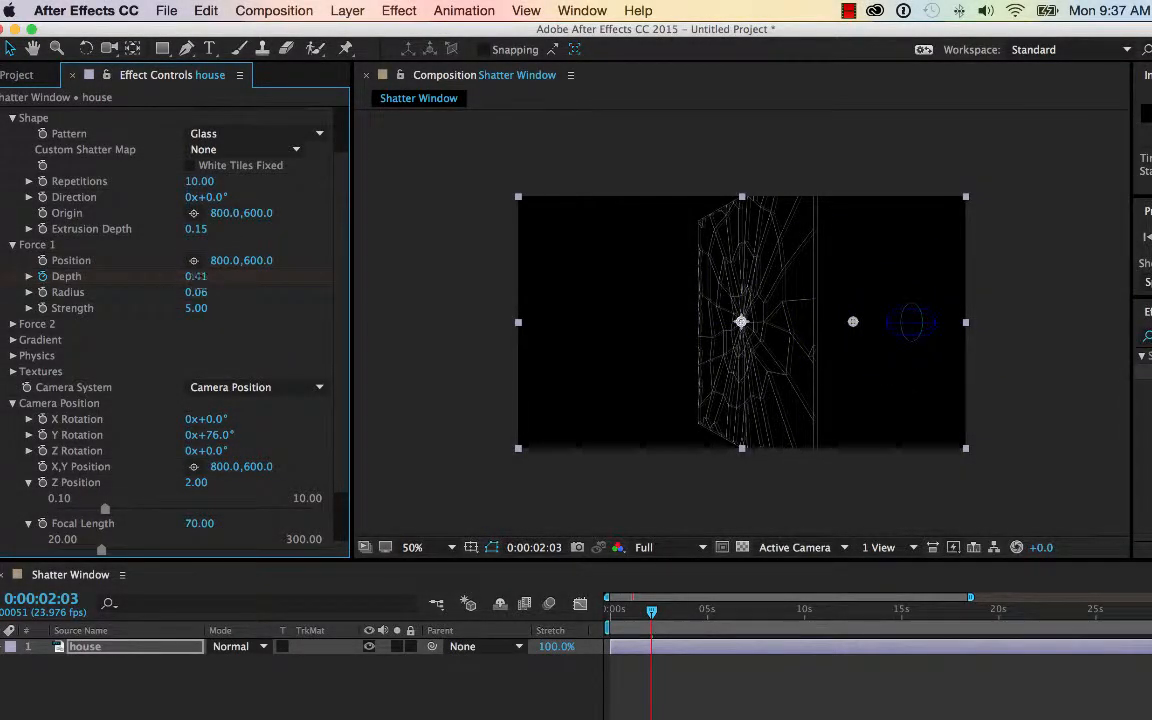
pyautogui.moveTo(213, 276); pyautogui.dragTo(174, 276)
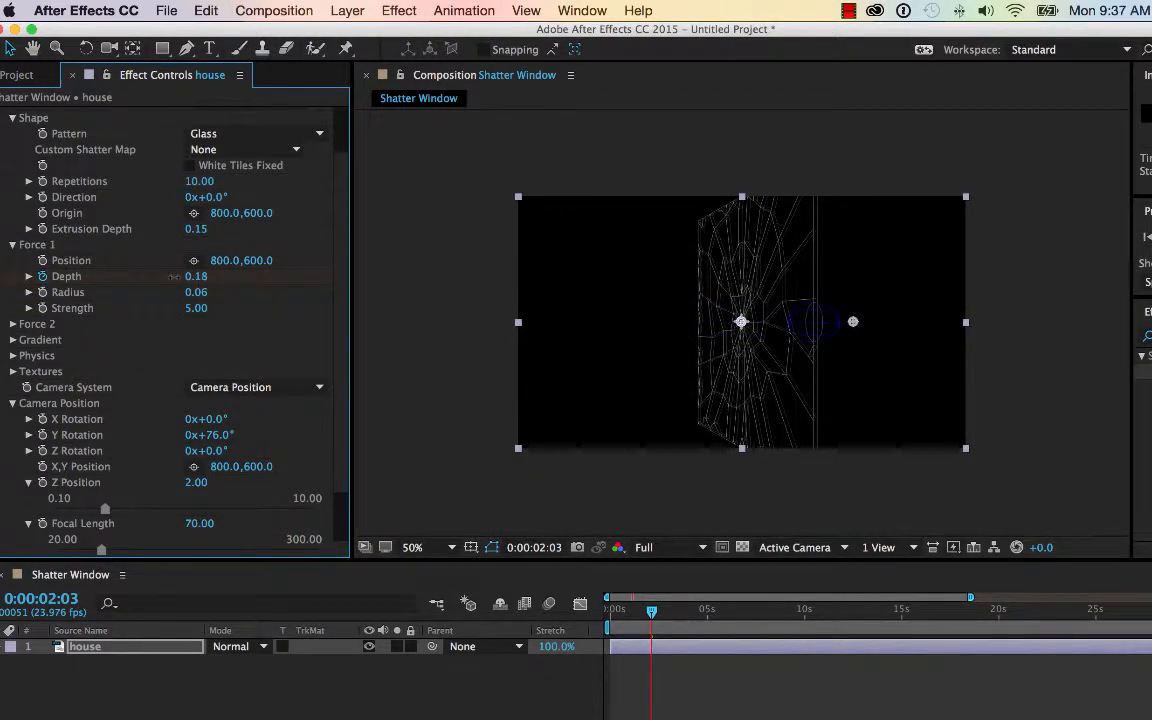
# Switch the Shatter effect's View from the wireframe display to Rendered.
pyautogui.click(221, 134)
pyautogui.click(221, 134)
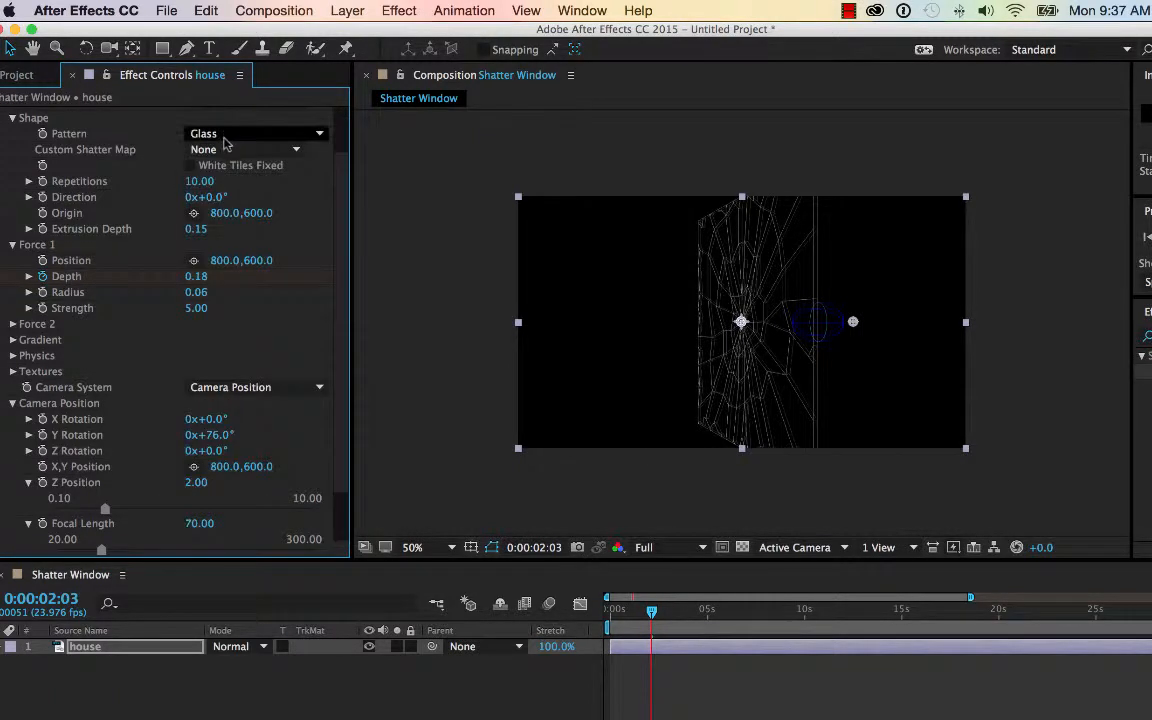
pyautogui.scroll(3, 255, 132)
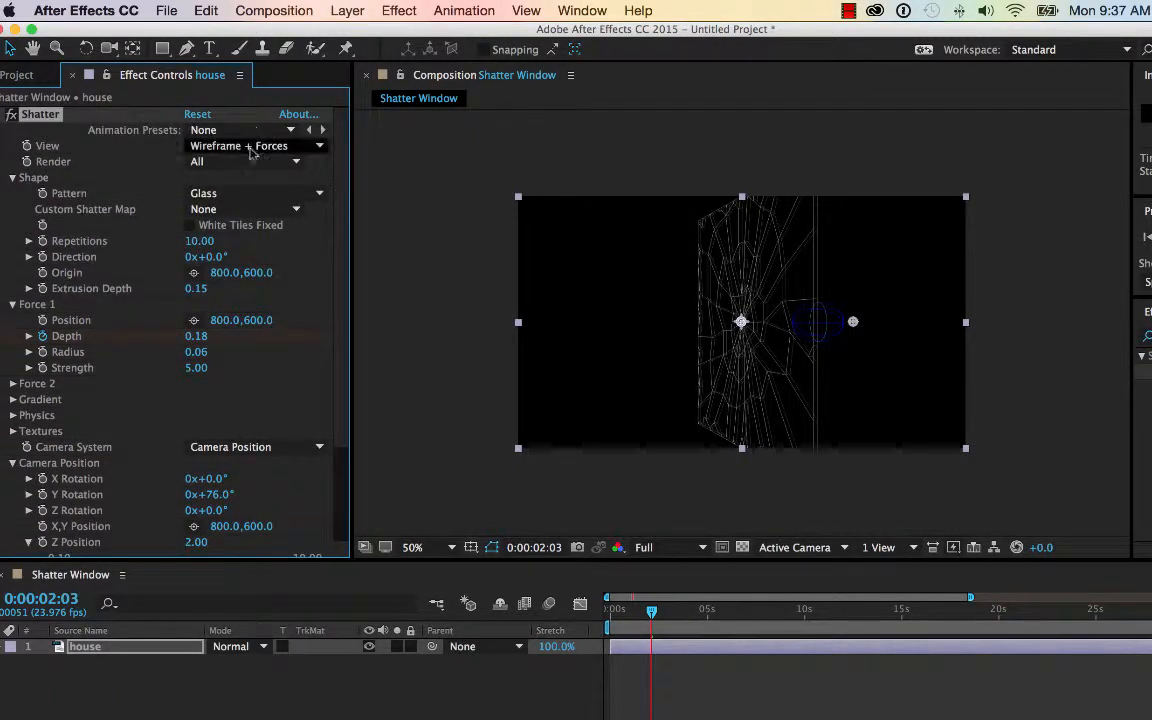
pyautogui.click(250, 146)
pyautogui.click(252, 164)
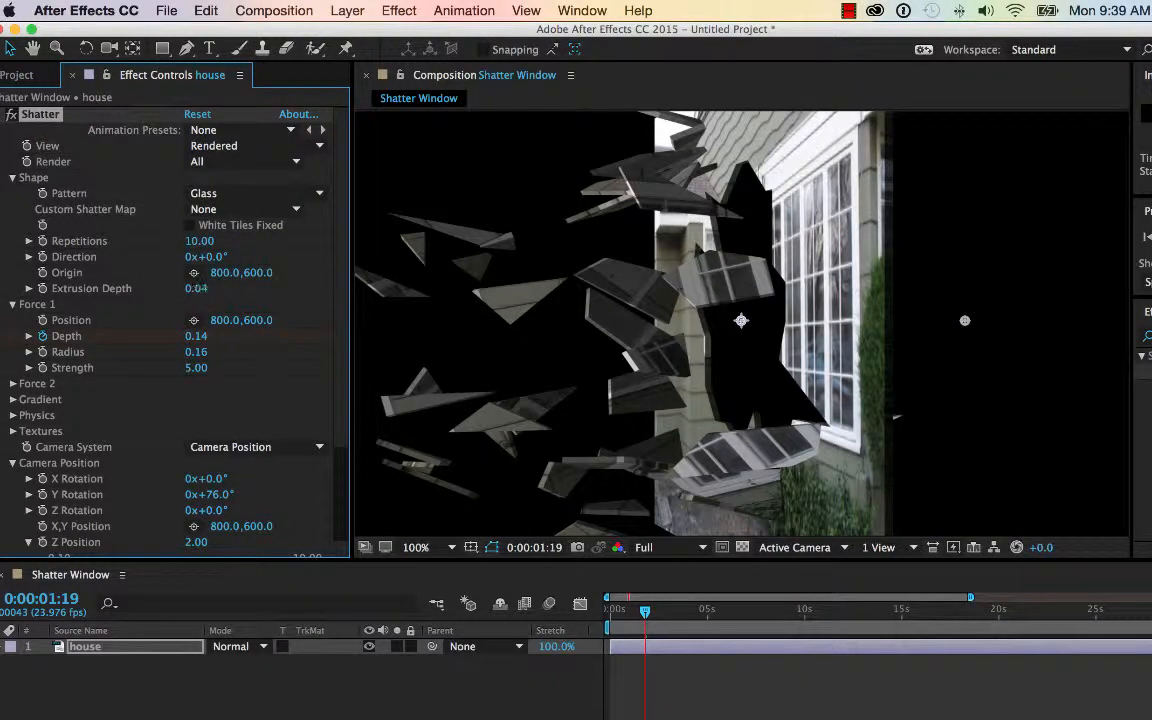
# Set the Shatter shape's Extrusion Depth to 0.04 and its Repetitions to 20.70.
pyautogui.moveTo(196, 288); pyautogui.dragTo(164, 288)
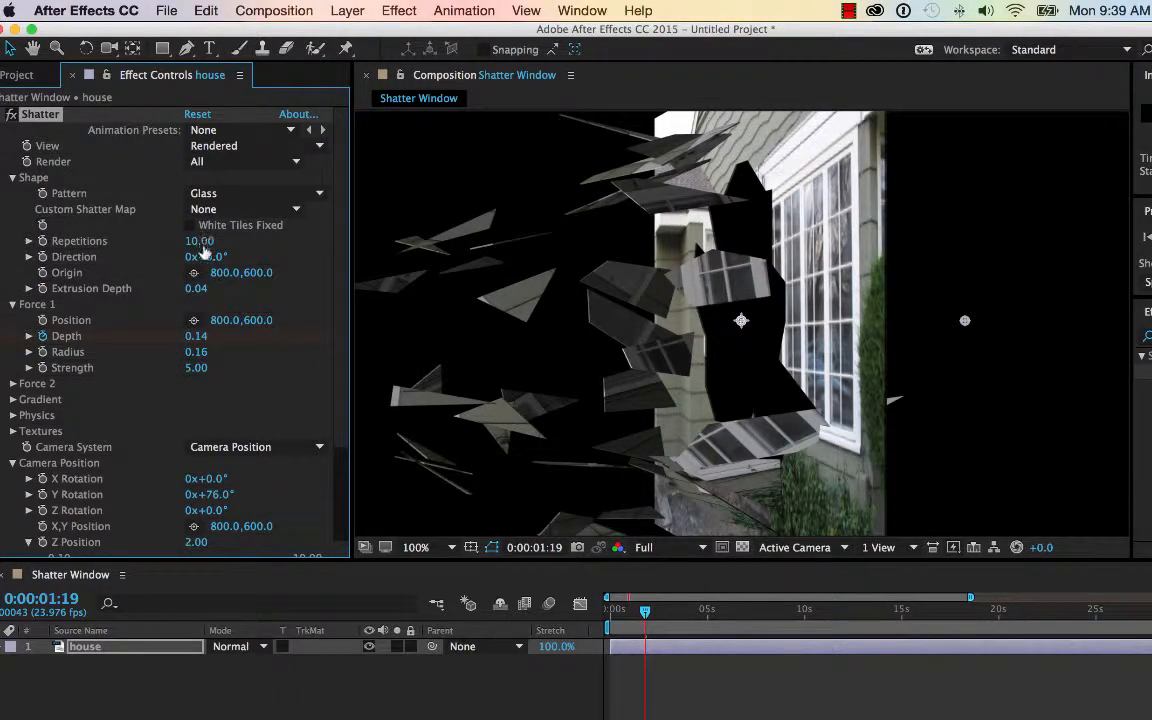
pyautogui.moveTo(203, 241); pyautogui.dragTo(290, 236)
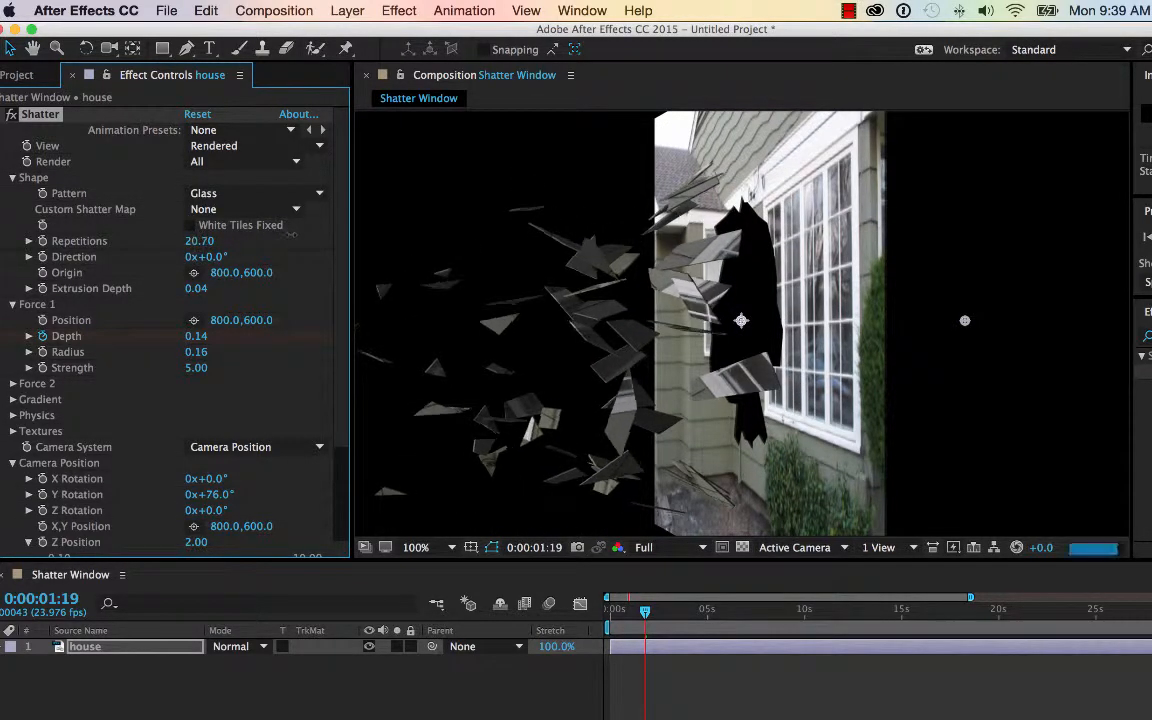
# Set the Shatter physics Gravity to 12.10 and scrub around 0:00:01:15 to preview the falling shards.
pyautogui.click(13, 416)
pyautogui.scroll(-2, 153, 373)
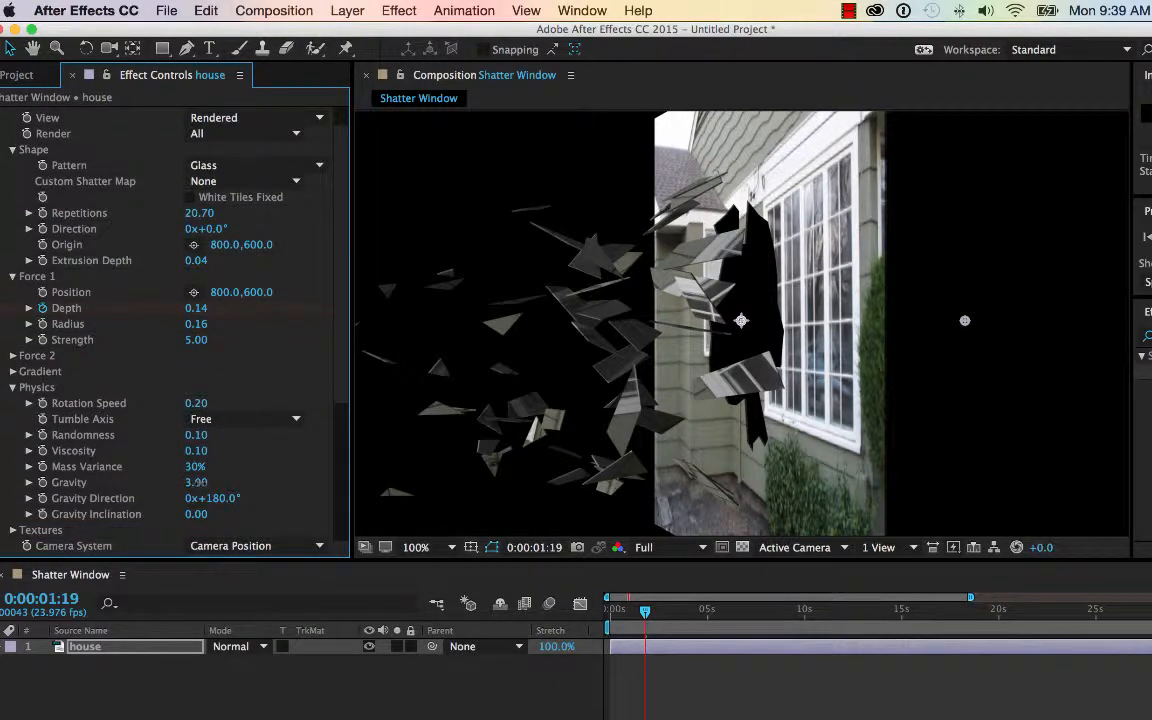
pyautogui.moveTo(195, 482); pyautogui.dragTo(590, 500)
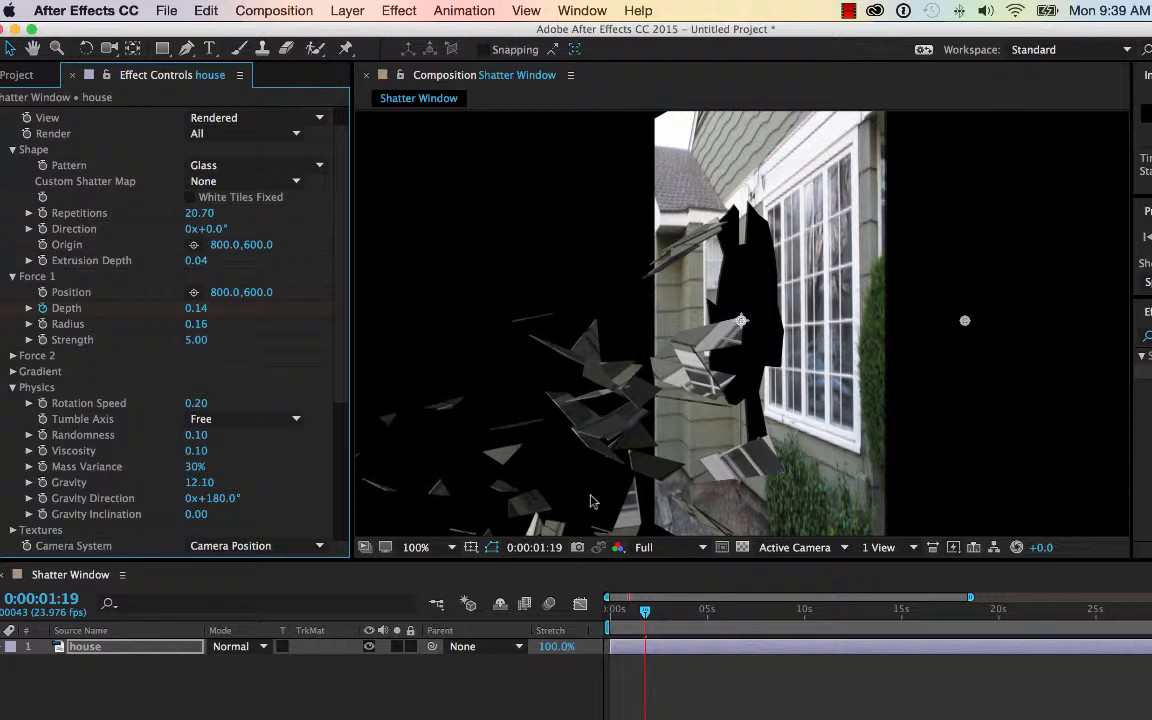
pyautogui.moveTo(647, 612)
pyautogui.mouseDown()
pyautogui.moveTo(613, 615)
pyautogui.moveTo(662, 603)
pyautogui.moveTo(628, 598)
pyautogui.moveTo(646, 595)
pyautogui.mouseUp()
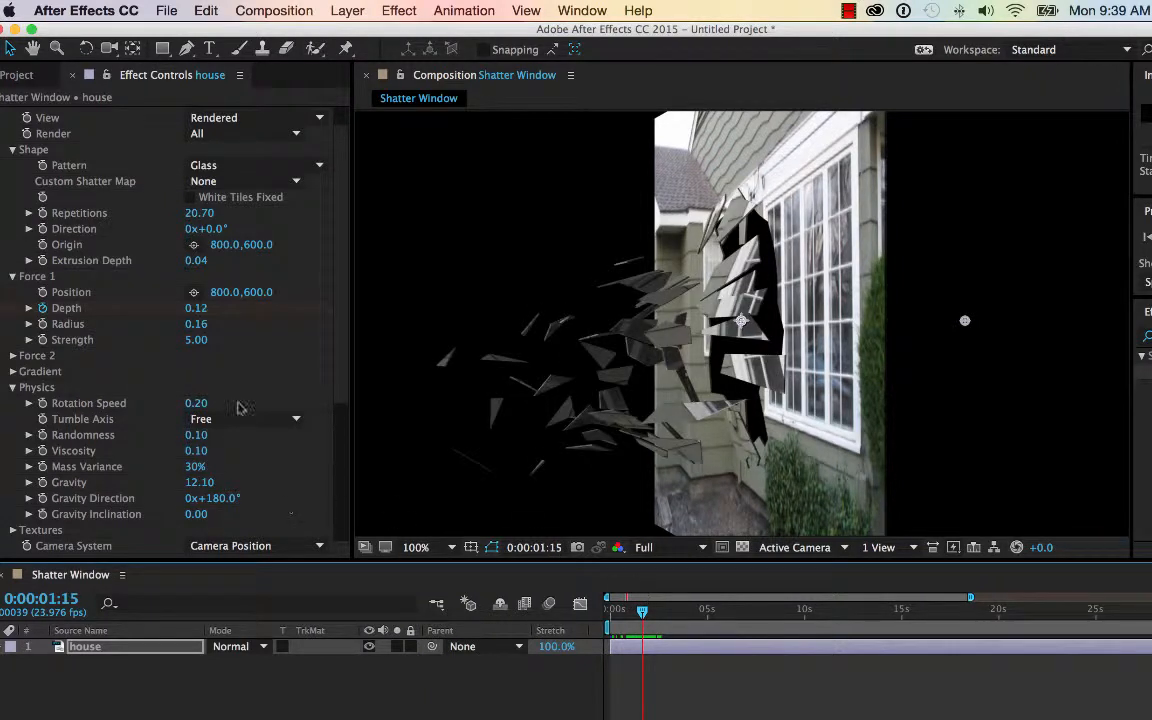
# Set Repetitions to 27.10, Randomness to 0.51 and Viscosity to 0.01, and play the animation.
pyautogui.moveTo(201, 218); pyautogui.dragTo(256, 213)
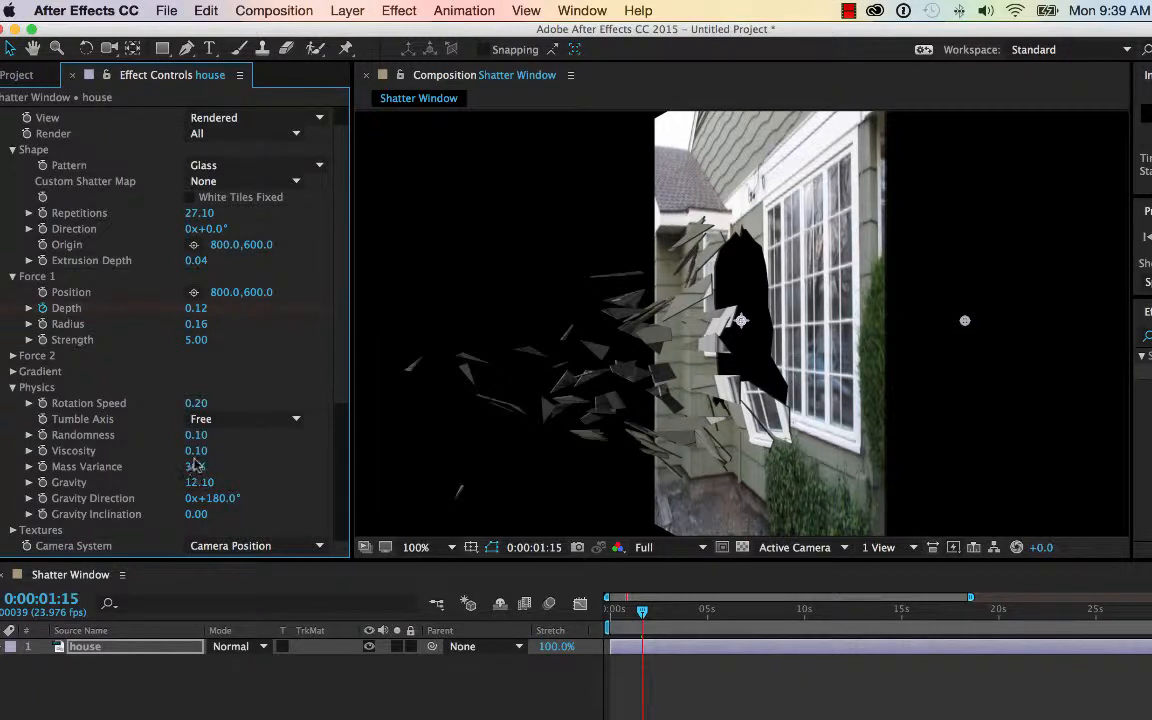
pyautogui.moveTo(190, 453); pyautogui.dragTo(218, 424)
pyautogui.press('space')
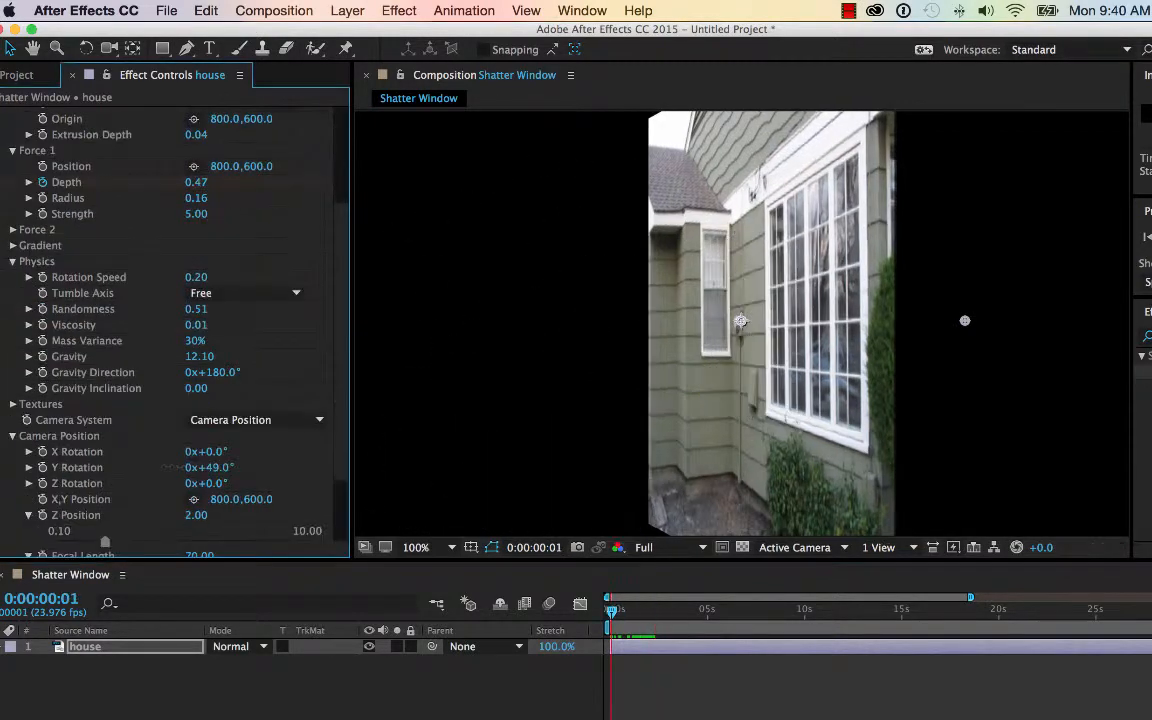
# Set the Camera Position Y Rotation to 0° and scrub through the opening seconds to preview the shatter from the front.
pyautogui.moveTo(172, 467); pyautogui.dragTo(161, 467)
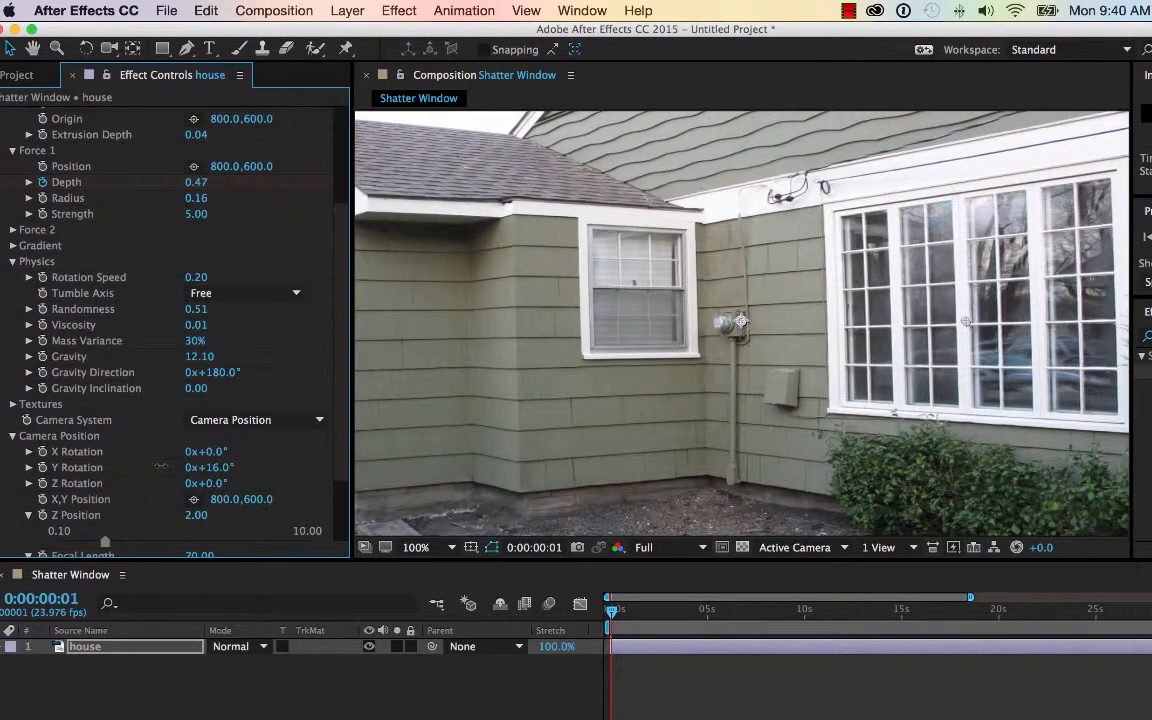
pyautogui.click(217, 468)
pyautogui.press('Return')
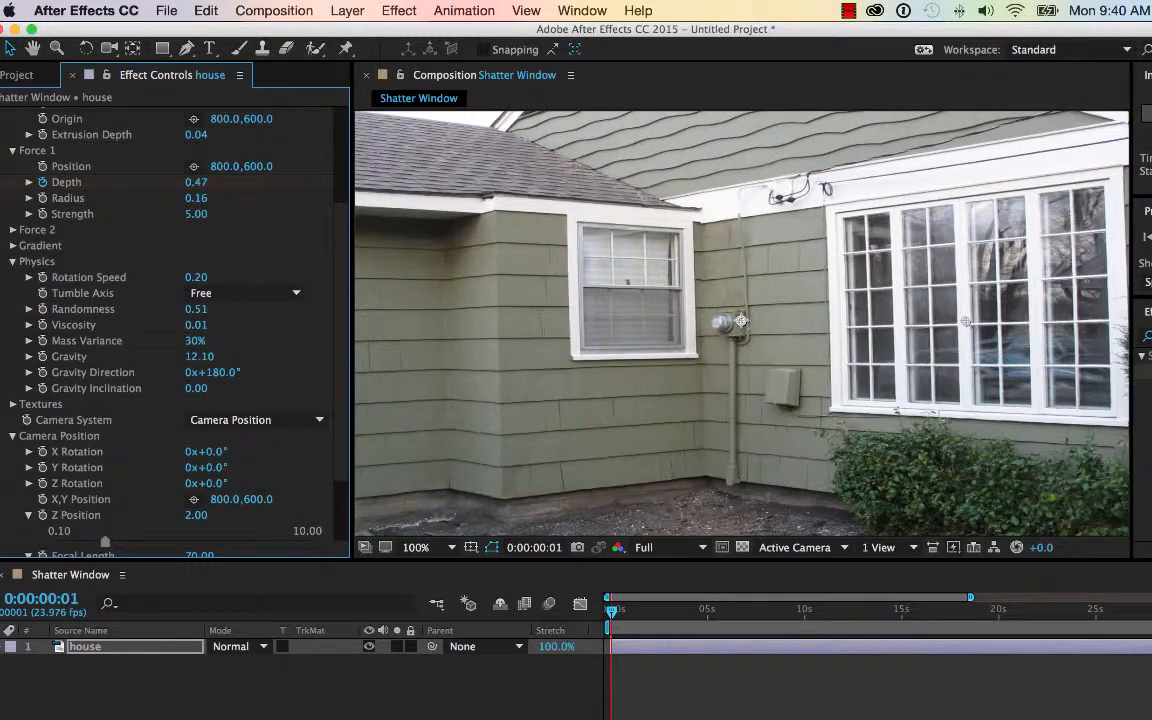
pyautogui.moveTo(612, 611); pyautogui.dragTo(681, 613)
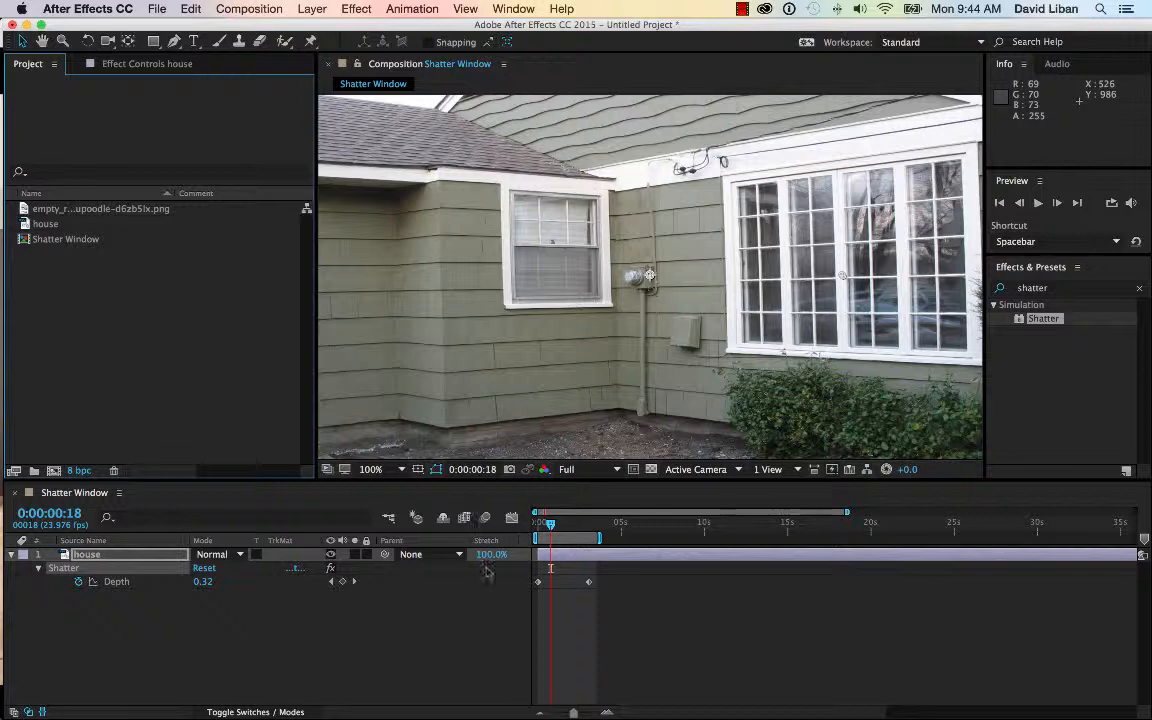
# Delete the Shatter effect from the house layer.
pyautogui.click(128, 570)
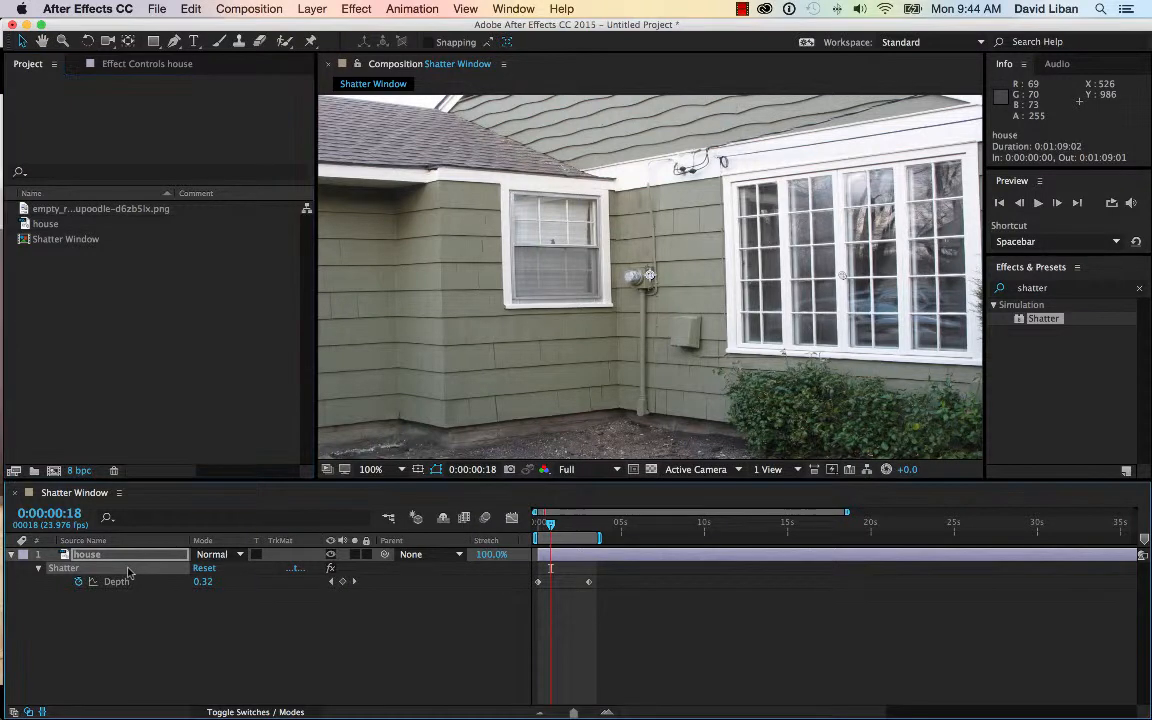
pyautogui.press('Delete')
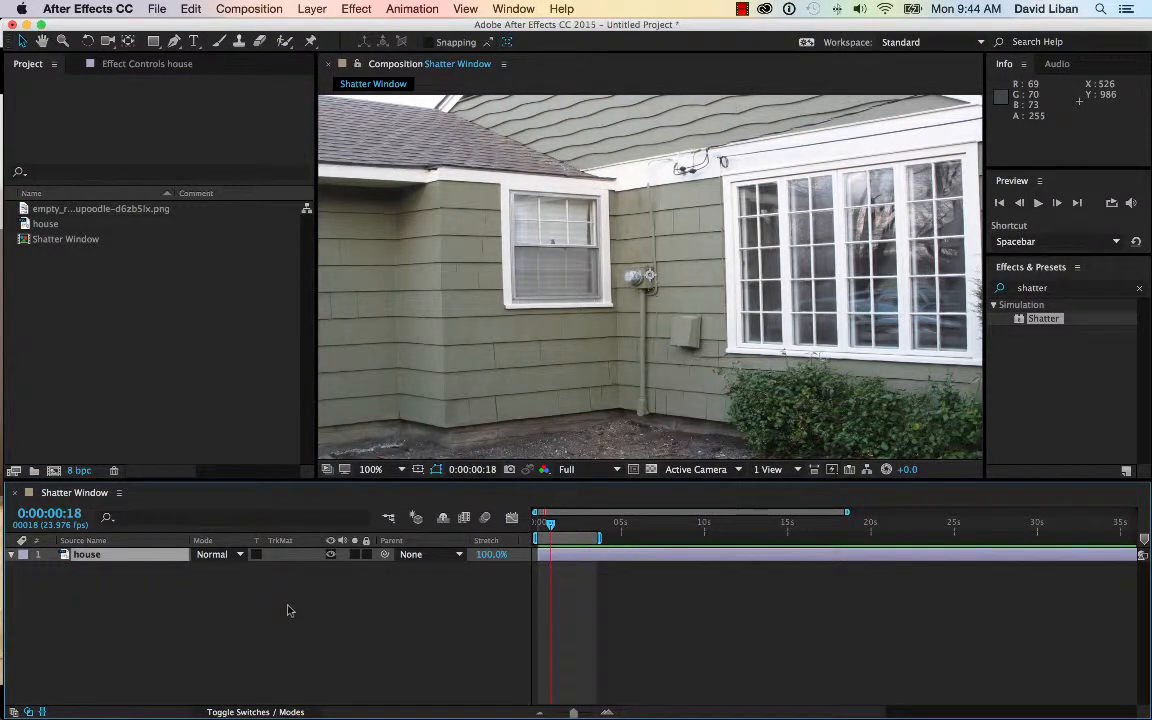
# Draw a rectangular mask on the house layer around the small window's panes.
pyautogui.click(594, 558)
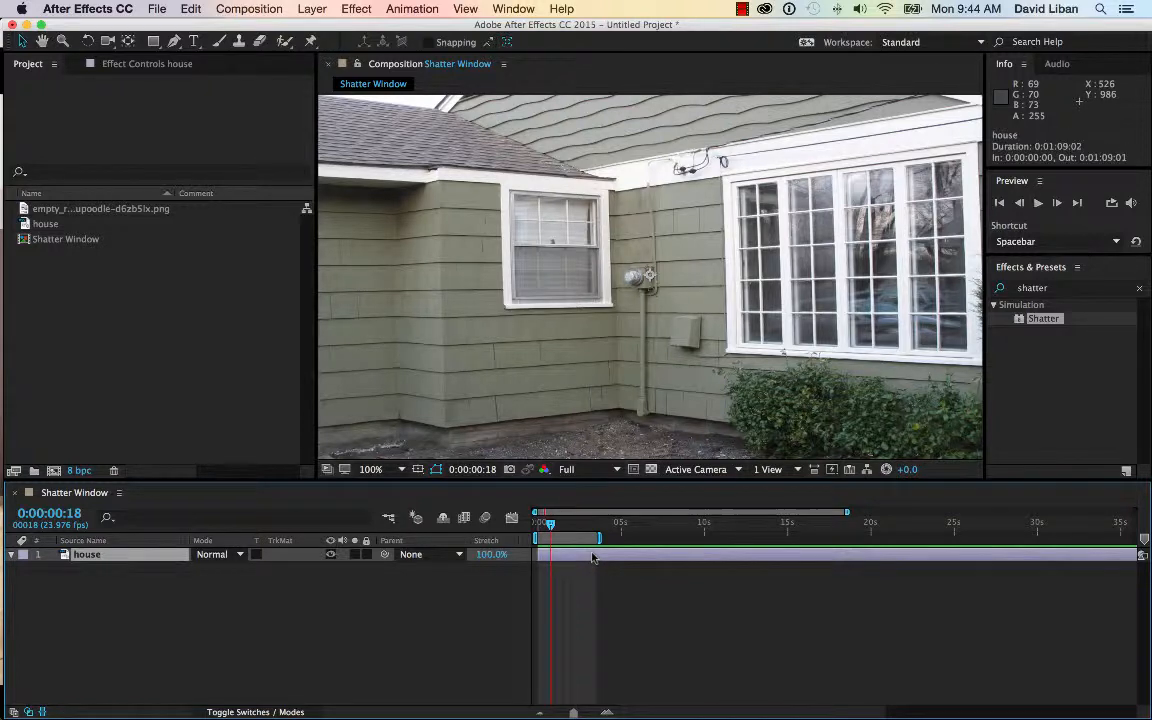
pyautogui.click(153, 41)
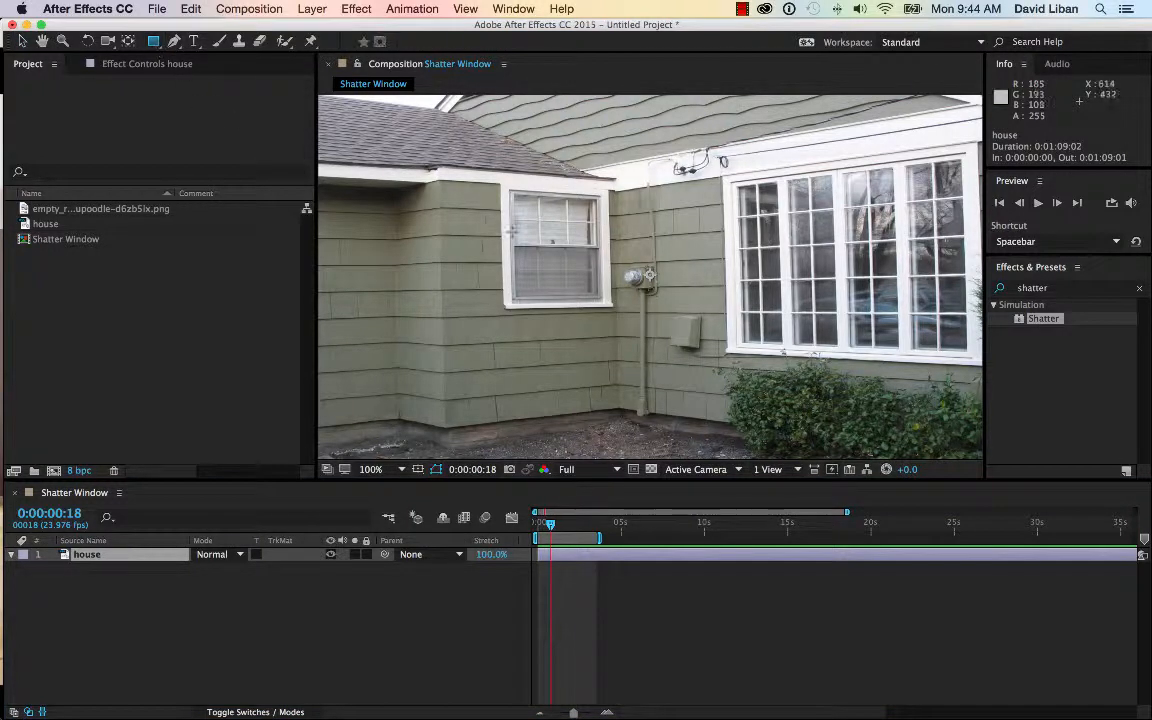
pyautogui.moveTo(510, 191); pyautogui.dragTo(612, 313)
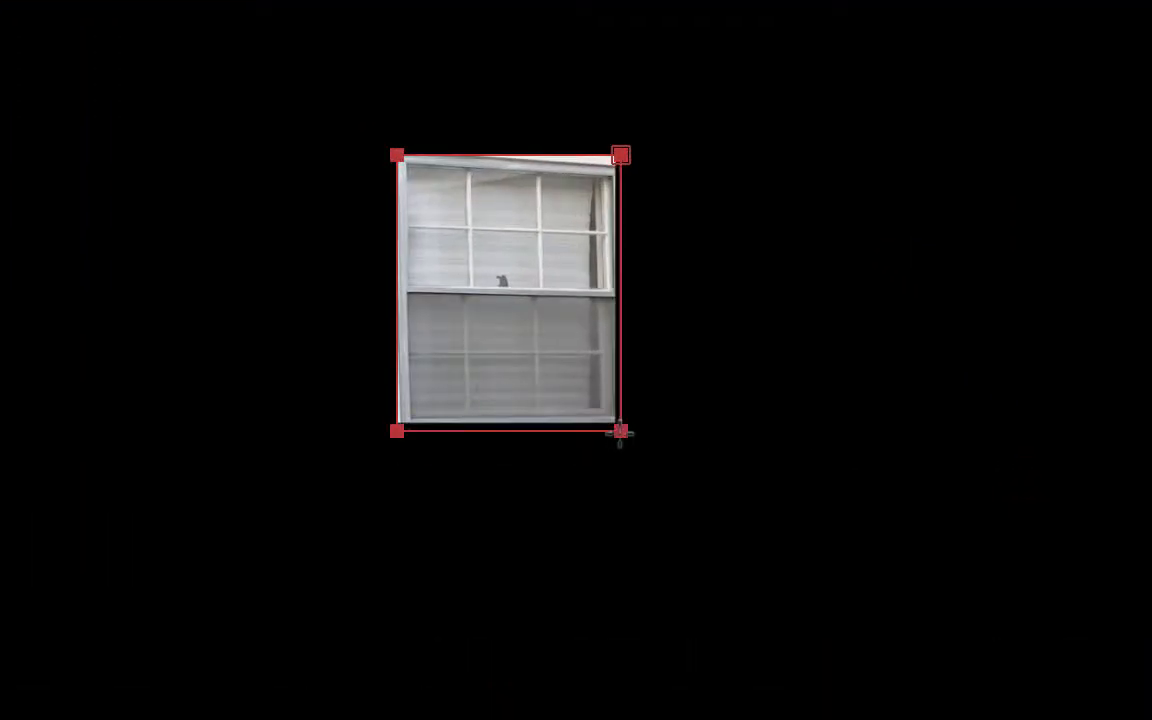
pyautogui.moveTo(620, 432); pyautogui.dragTo(622, 431)
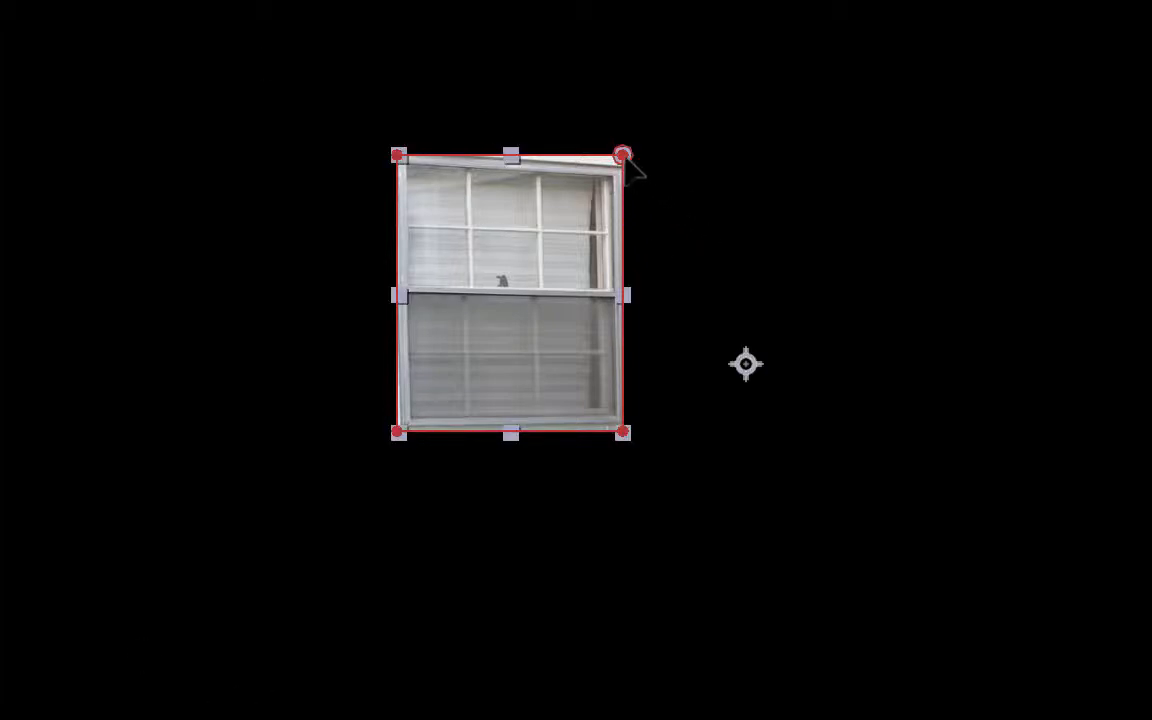
# Move the four mask vertices so that the mask follows the slanted edges of the small window.
pyautogui.moveTo(622, 155); pyautogui.dragTo(610, 166)
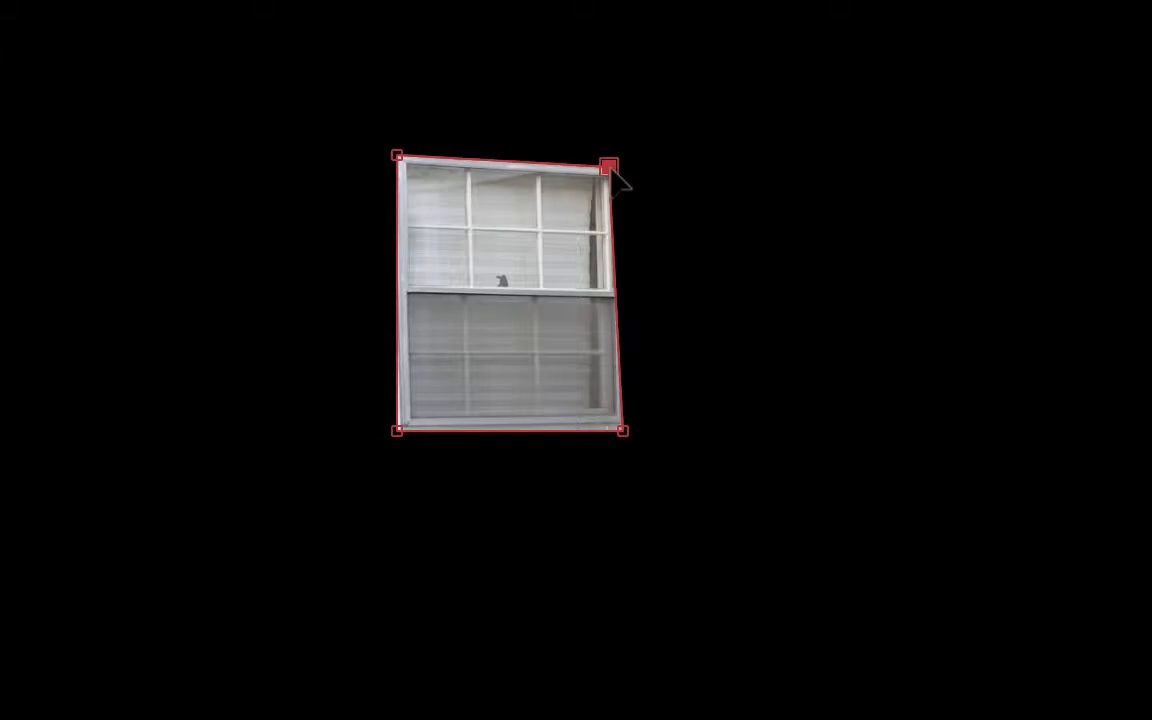
pyautogui.moveTo(625, 432)
pyautogui.mouseDown()
pyautogui.moveTo(656, 437)
pyautogui.moveTo(616, 417)
pyautogui.mouseUp()
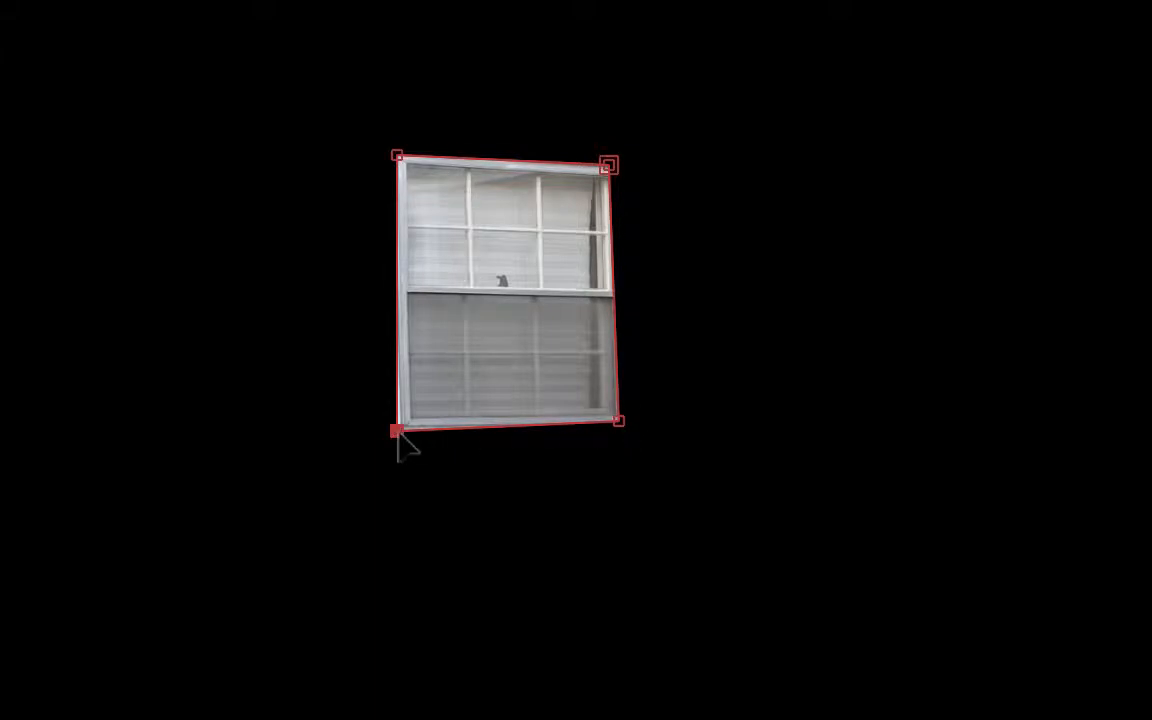
pyautogui.moveTo(397, 432); pyautogui.dragTo(409, 425)
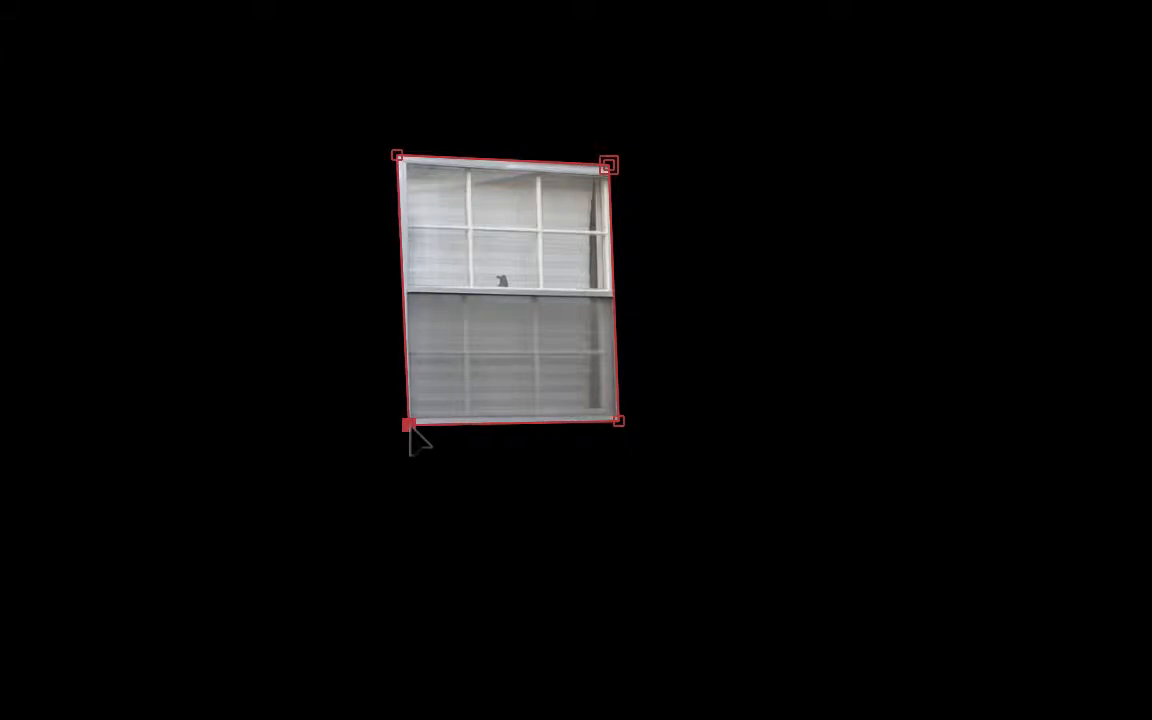
pyautogui.moveTo(398, 155); pyautogui.dragTo(406, 162)
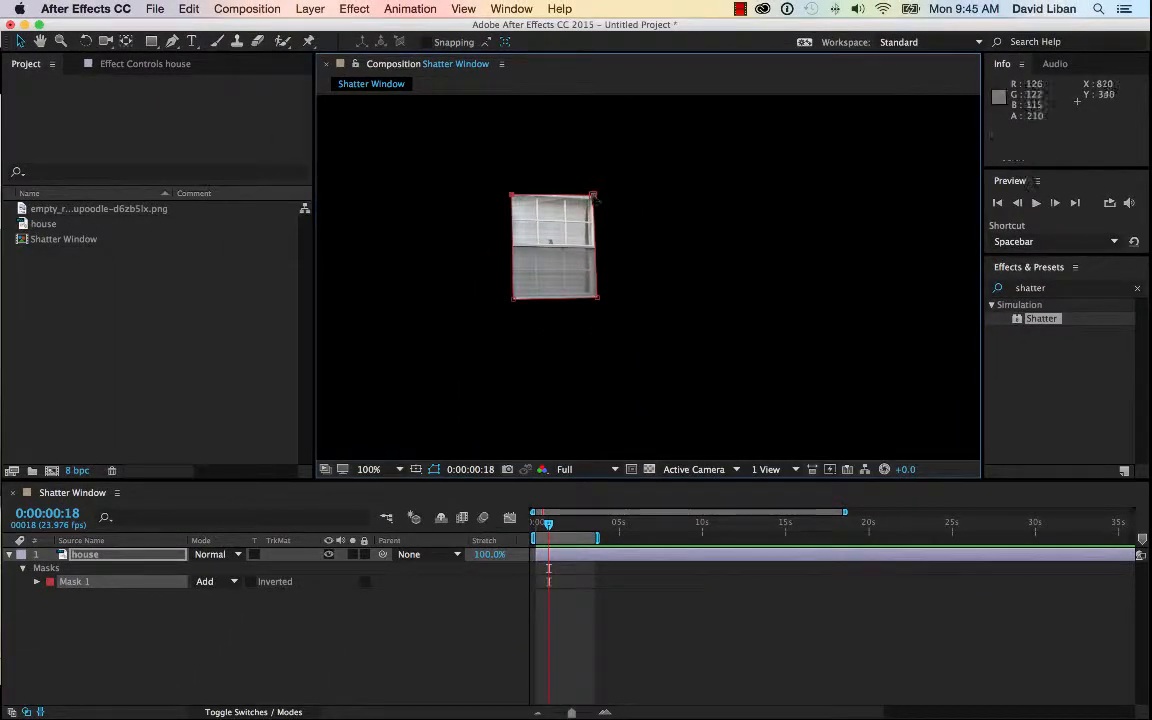
pyautogui.moveTo(594, 196); pyautogui.dragTo(591, 199)
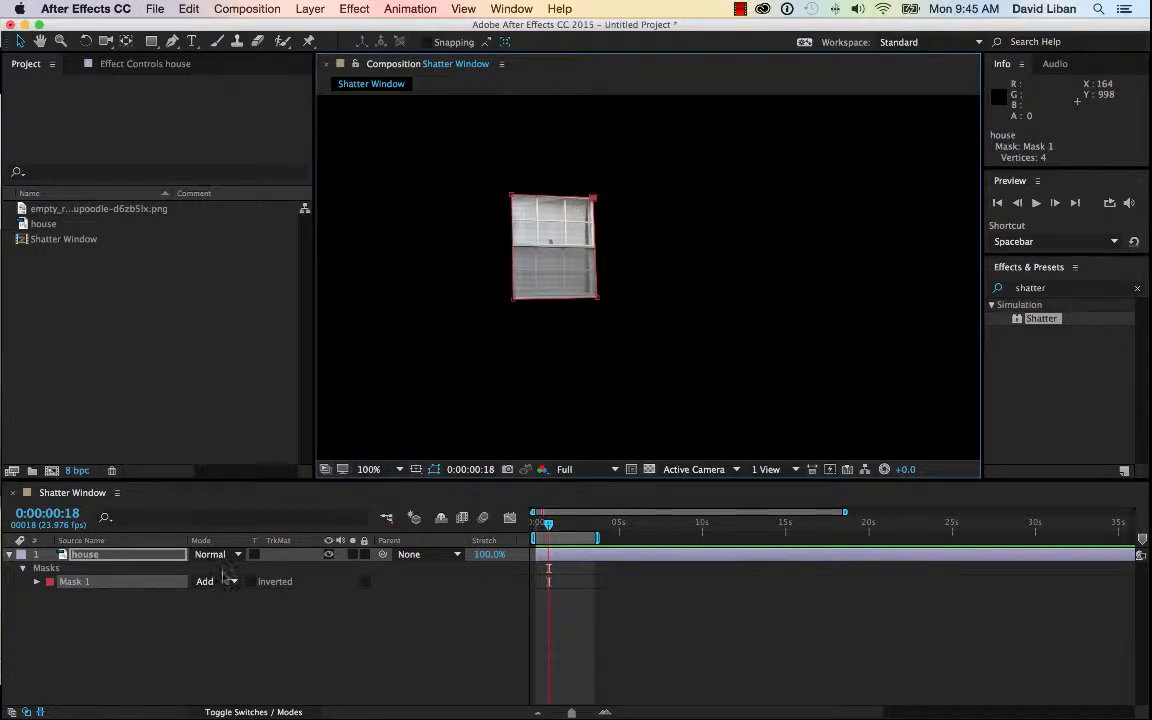
# Duplicate the masked house layer and remove the mask from the upper copy.
pyautogui.click(173, 557)
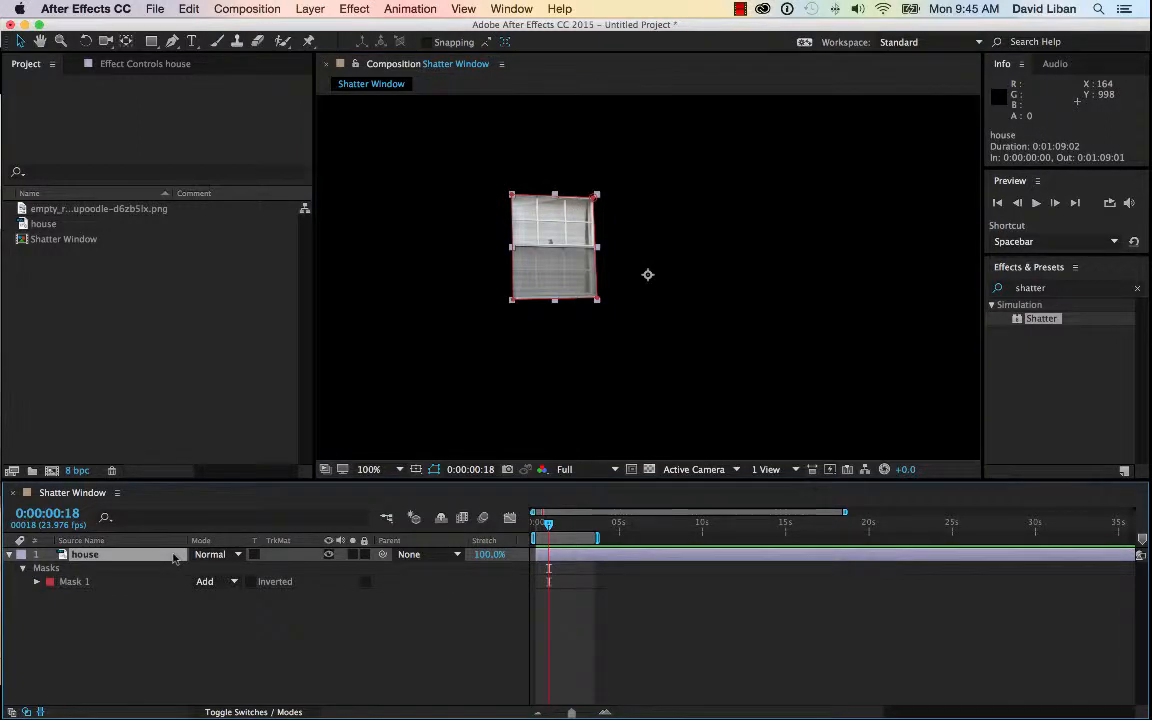
pyautogui.press('super+d')
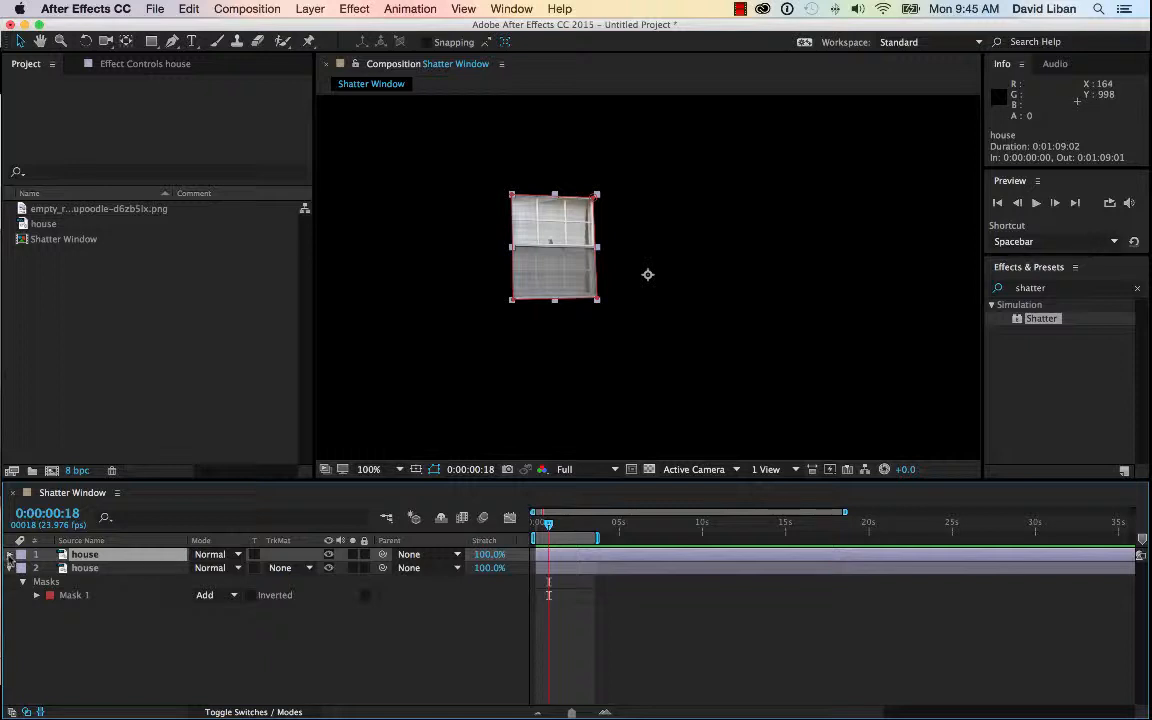
pyautogui.click(9, 555)
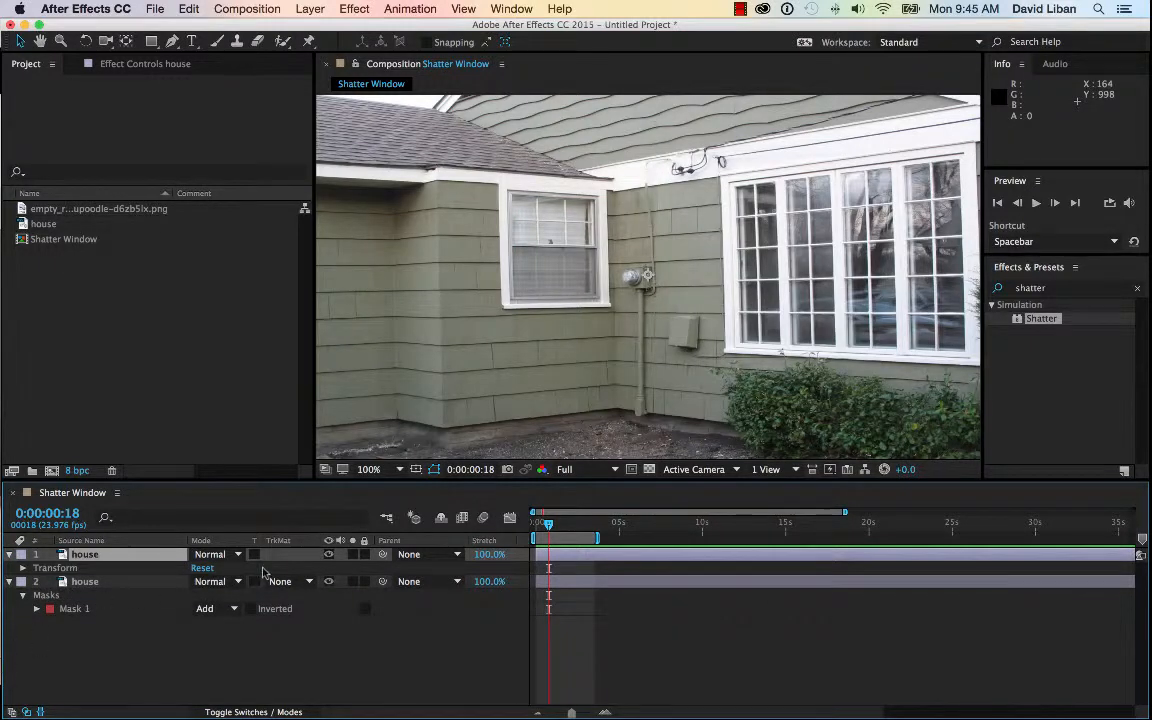
# Toggle the visibility of the two house layers to compare the unmasked and masked versions.
pyautogui.click(328, 556)
pyautogui.click(328, 555)
pyautogui.click(329, 582)
# Open the empty rooms background PNG in the footage viewer and view the whole image at 12.5%.
pyautogui.click(44, 224)
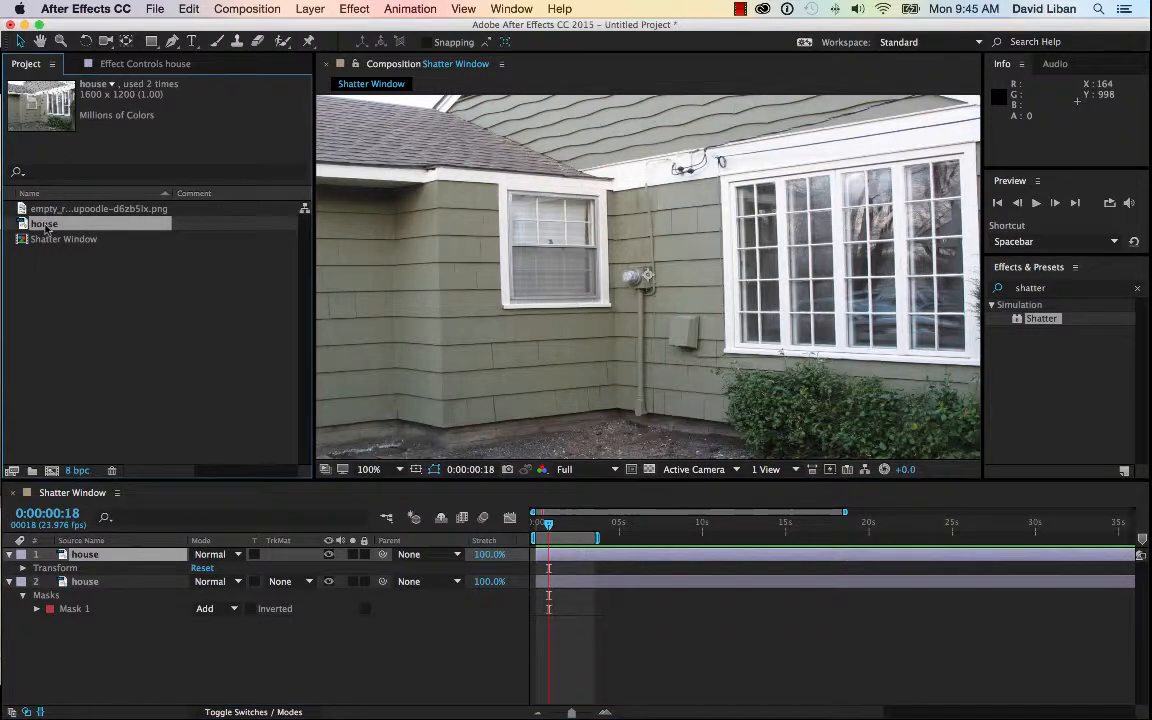
pyautogui.click(53, 210)
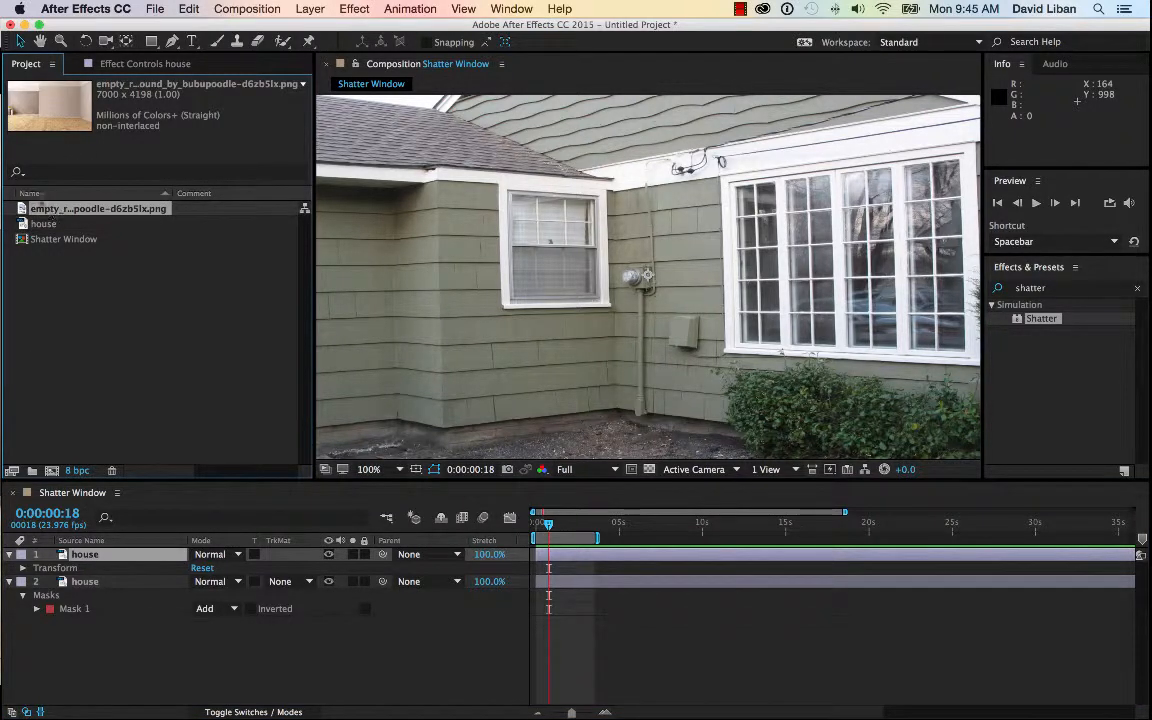
pyautogui.doubleClick(42, 210)
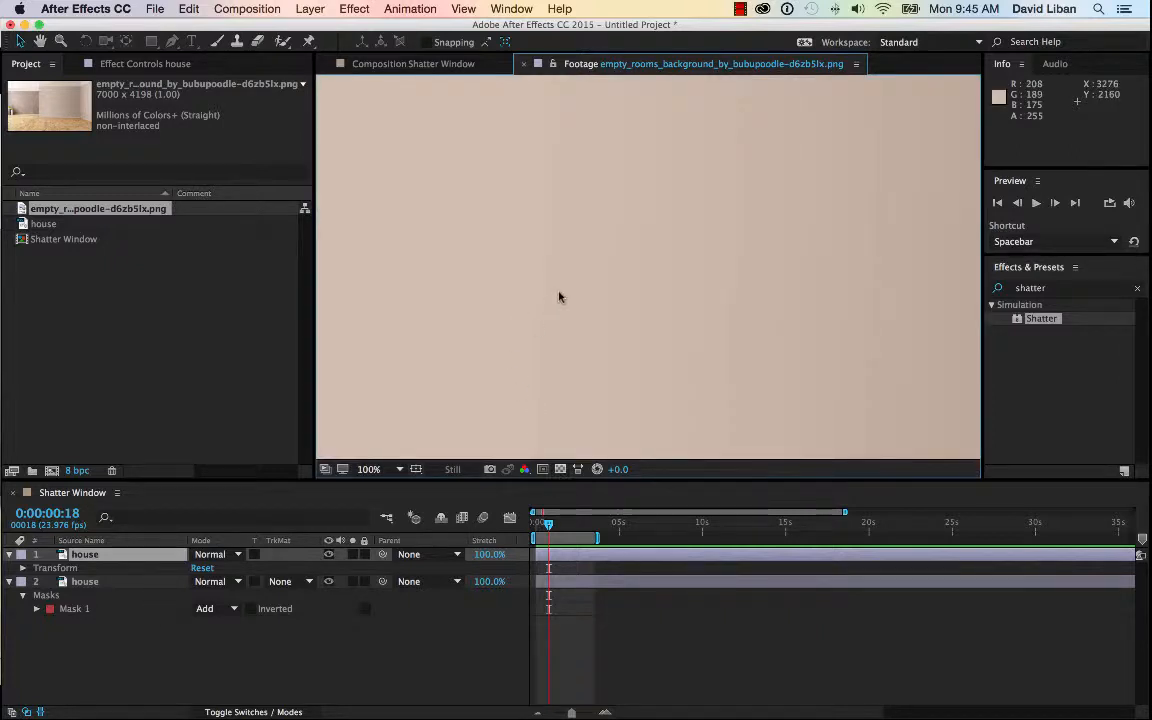
pyautogui.scroll(-6, 558, 296)
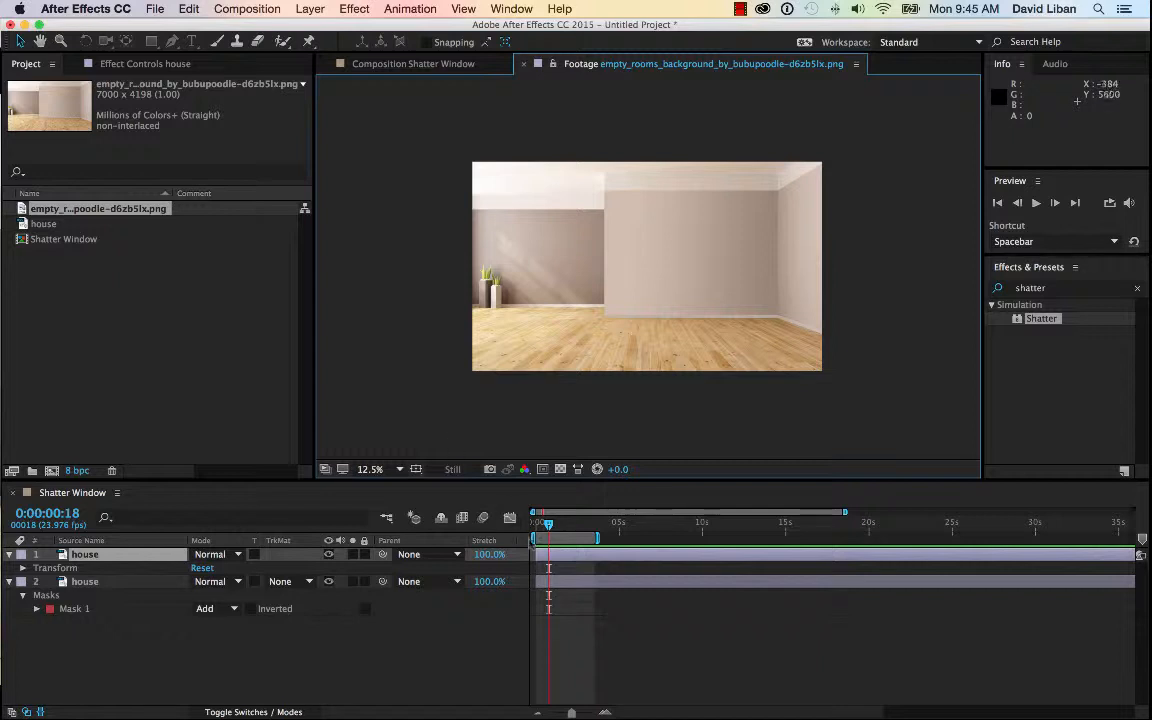
# Return to the Shatter Window composition at frame 0, hide the unmasked house layer and move the masked one above it.
pyautogui.click(409, 63)
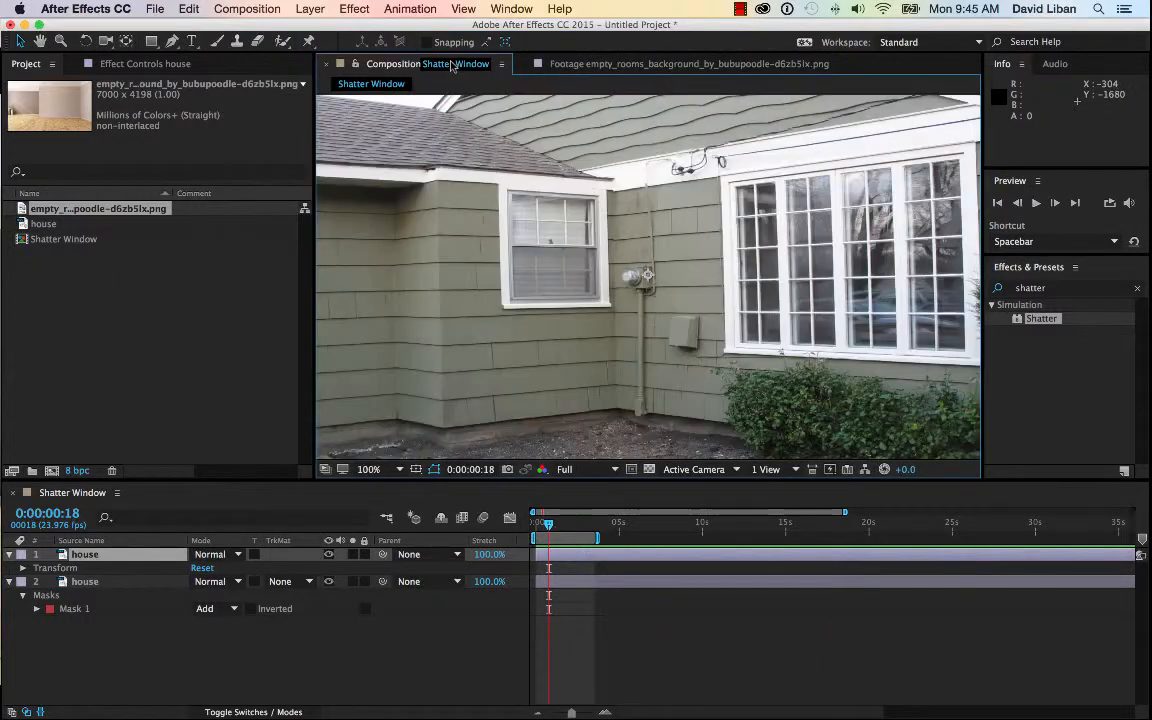
pyautogui.moveTo(548, 522); pyautogui.dragTo(508, 518)
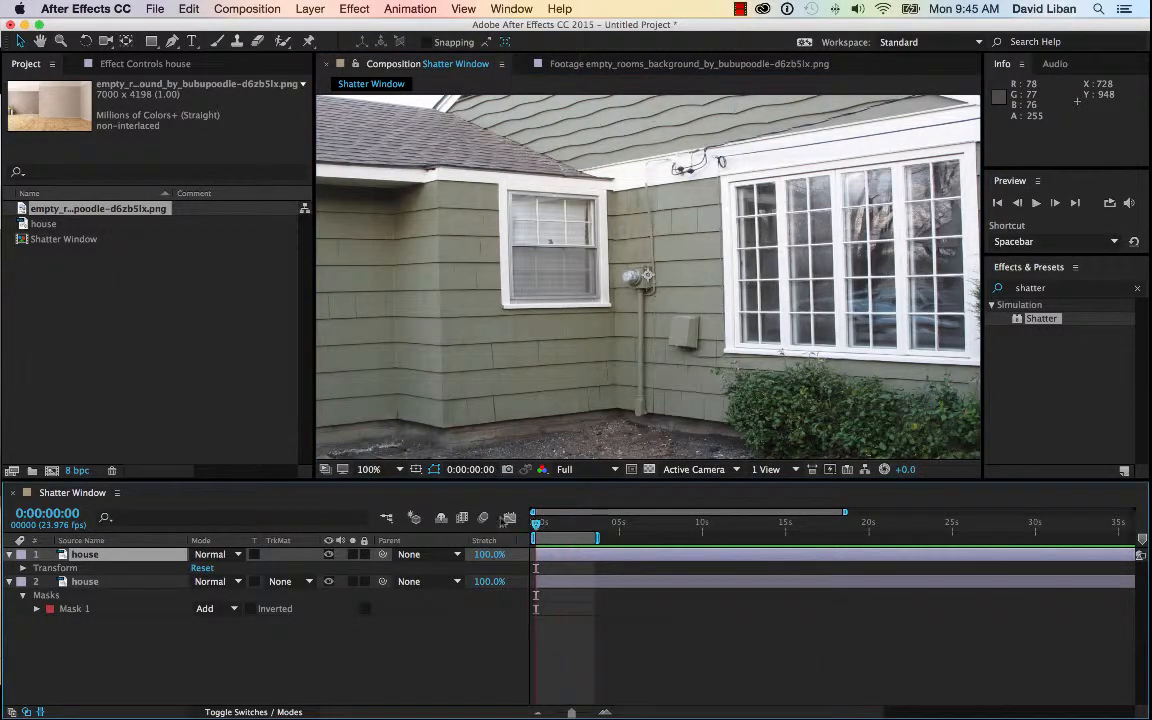
pyautogui.click(329, 555)
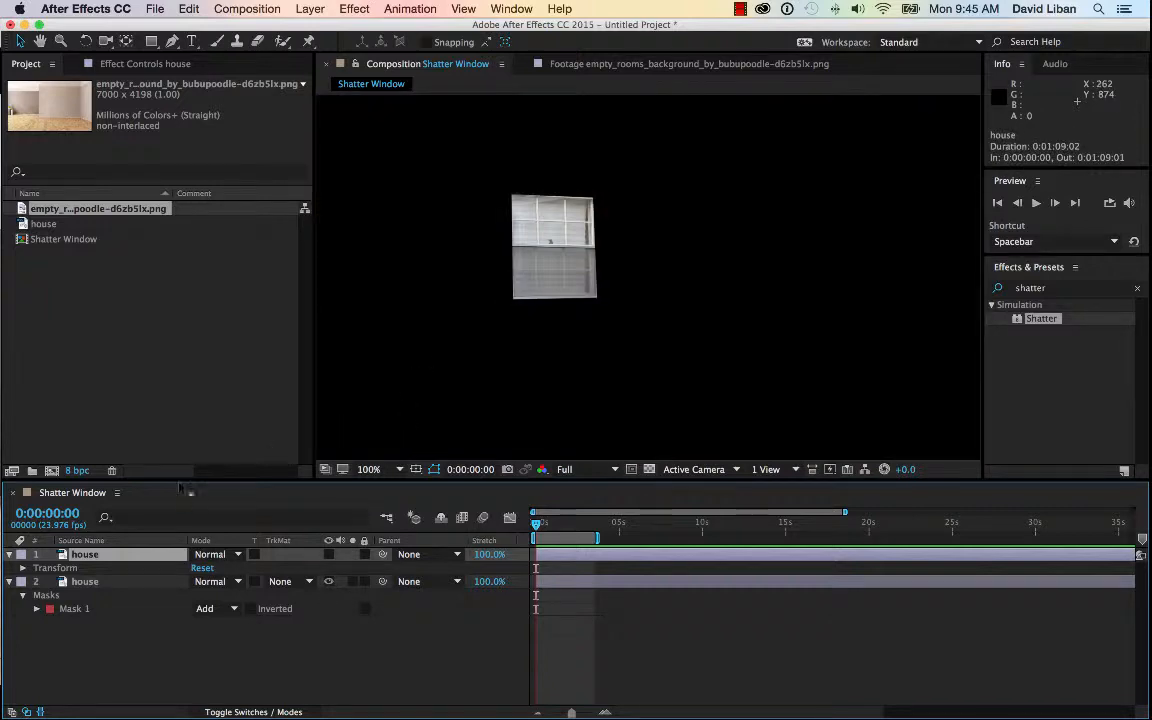
pyautogui.moveTo(83, 589); pyautogui.dragTo(90, 550)
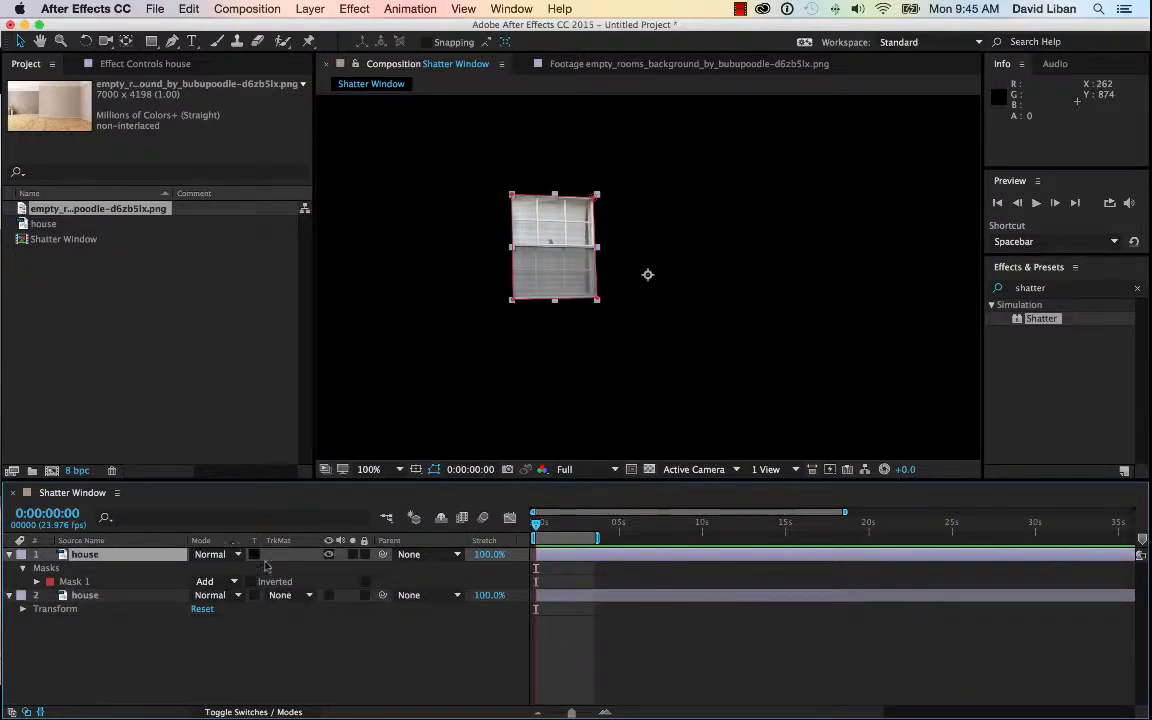
pyautogui.click(329, 597)
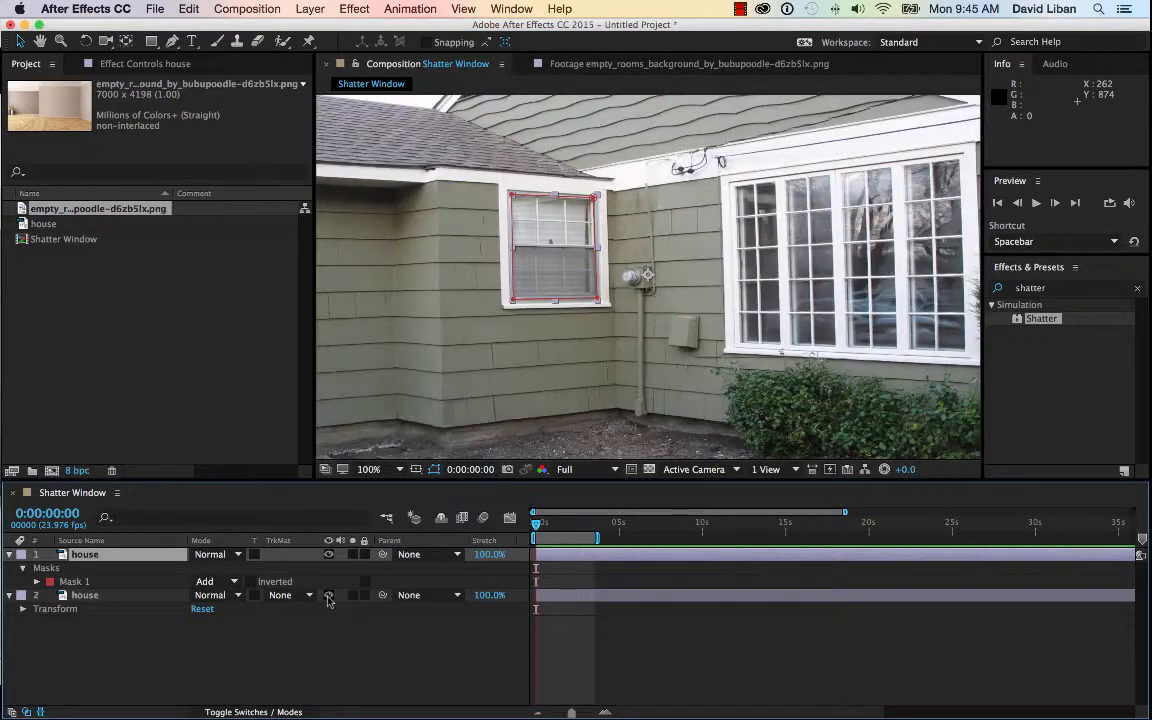
pyautogui.click(329, 597)
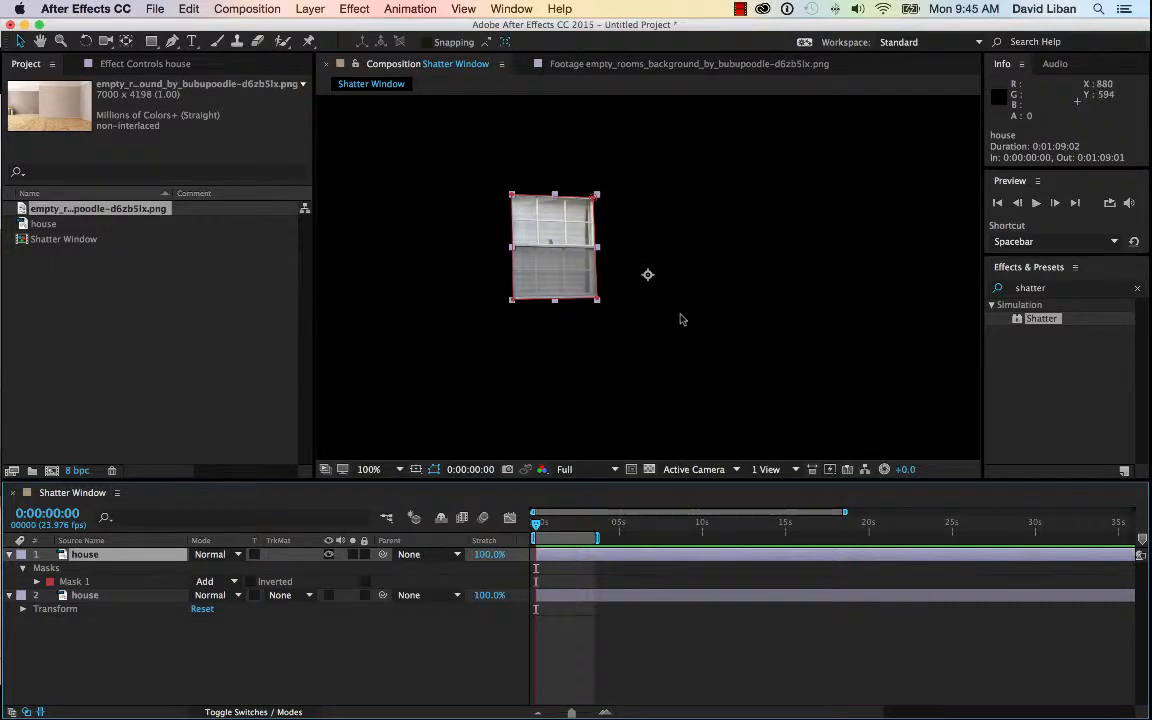
# Apply the Shatter effect to the masked house layer and compare its Rendered view with Wireframe + Forces.
pyautogui.moveTo(1021, 319); pyautogui.dragTo(575, 555)
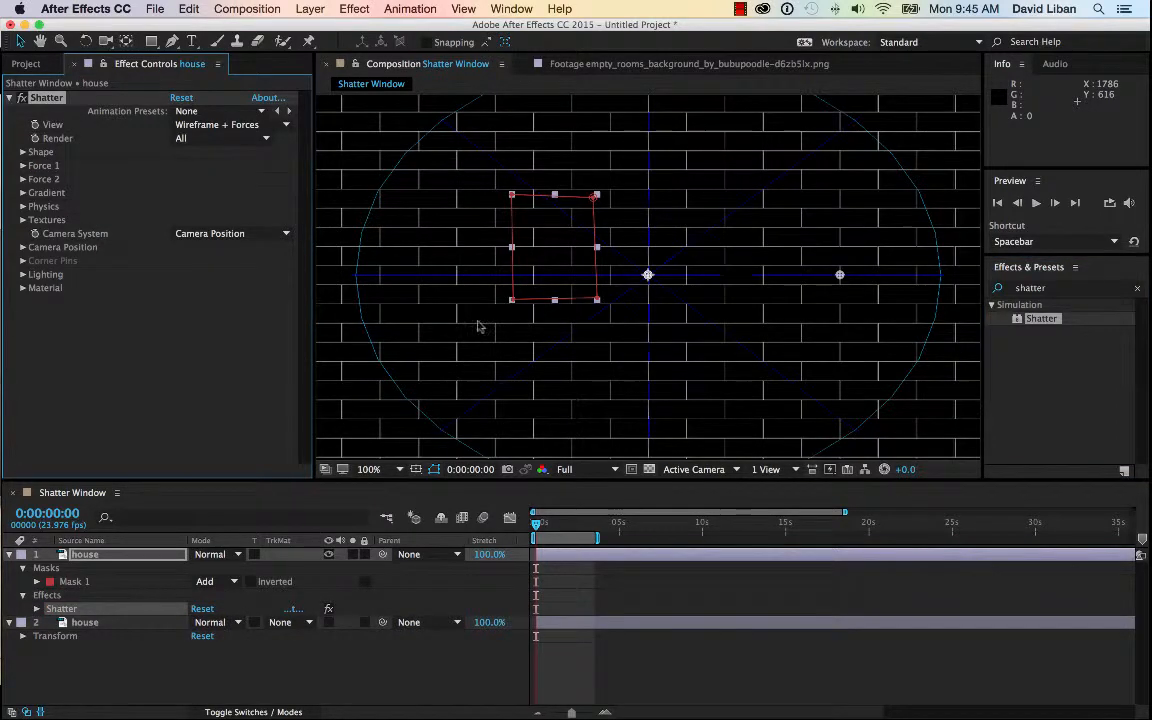
pyautogui.click(262, 131)
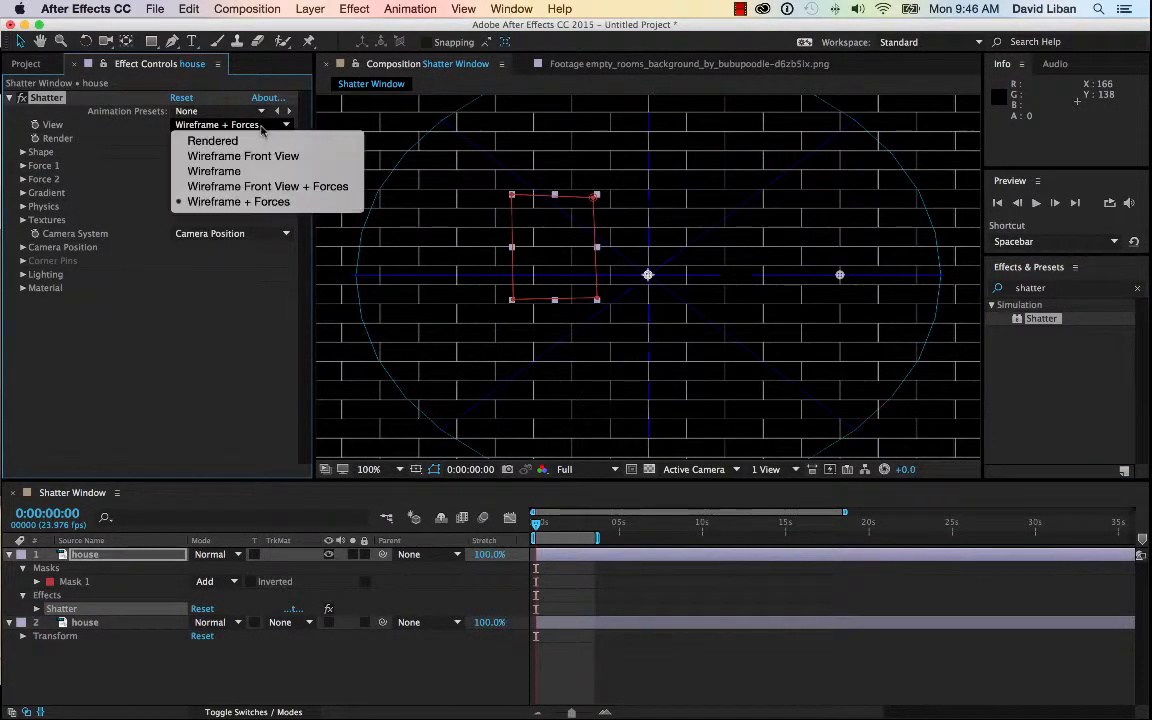
pyautogui.click(250, 142)
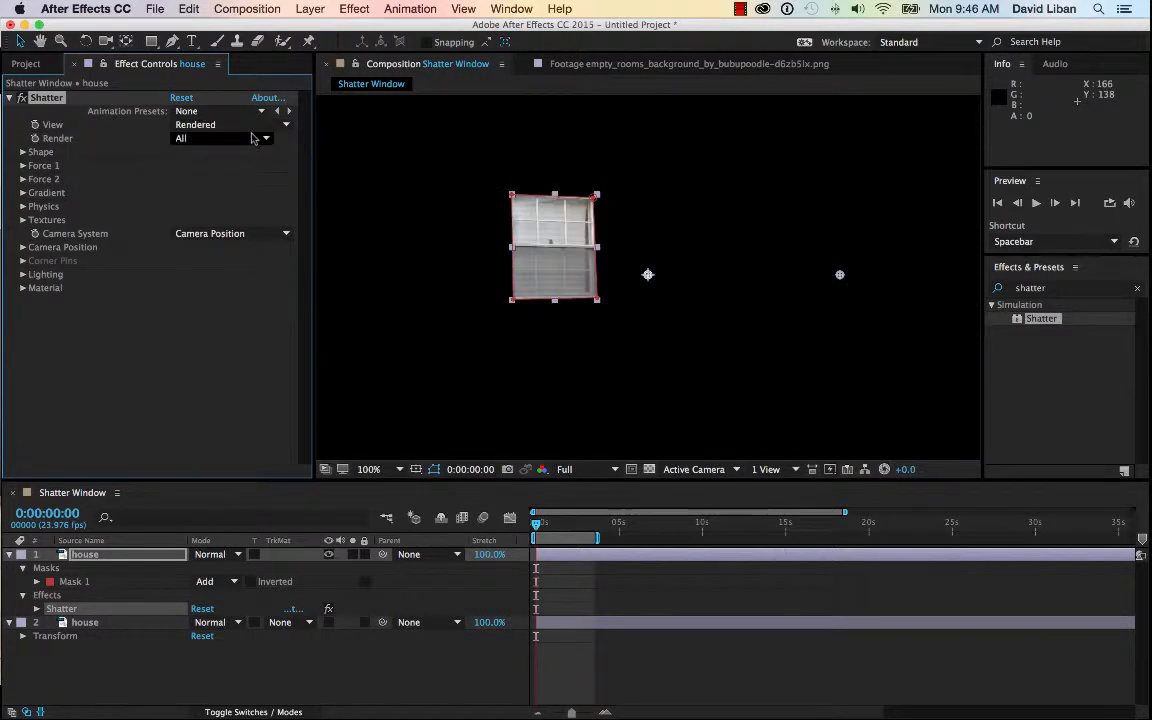
pyautogui.click(222, 122)
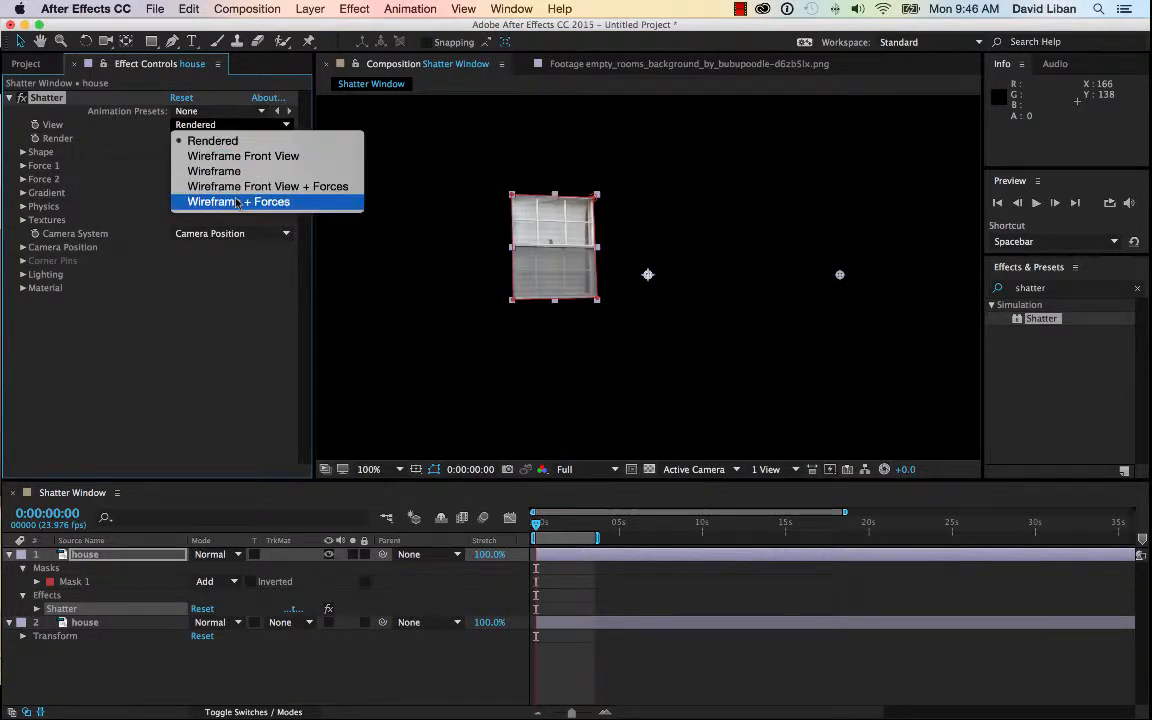
pyautogui.click(237, 201)
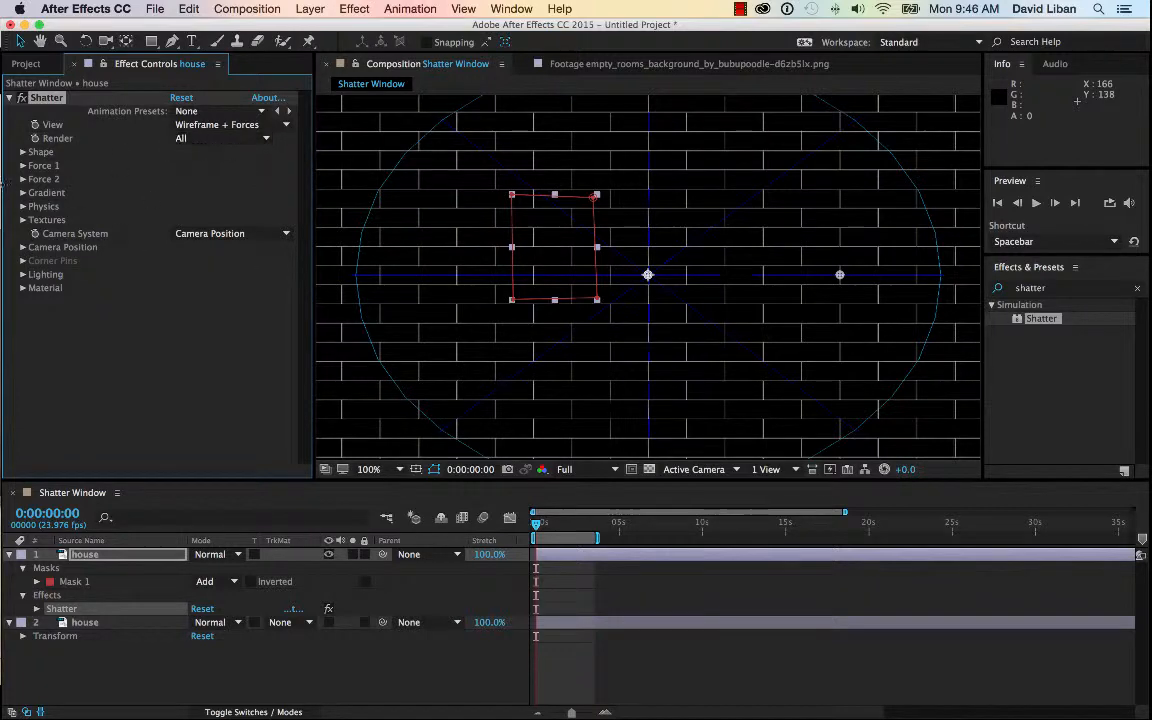
# Set the Shatter shape's Pattern to Glass and its Repetitions to 20.90.
pyautogui.click(23, 152)
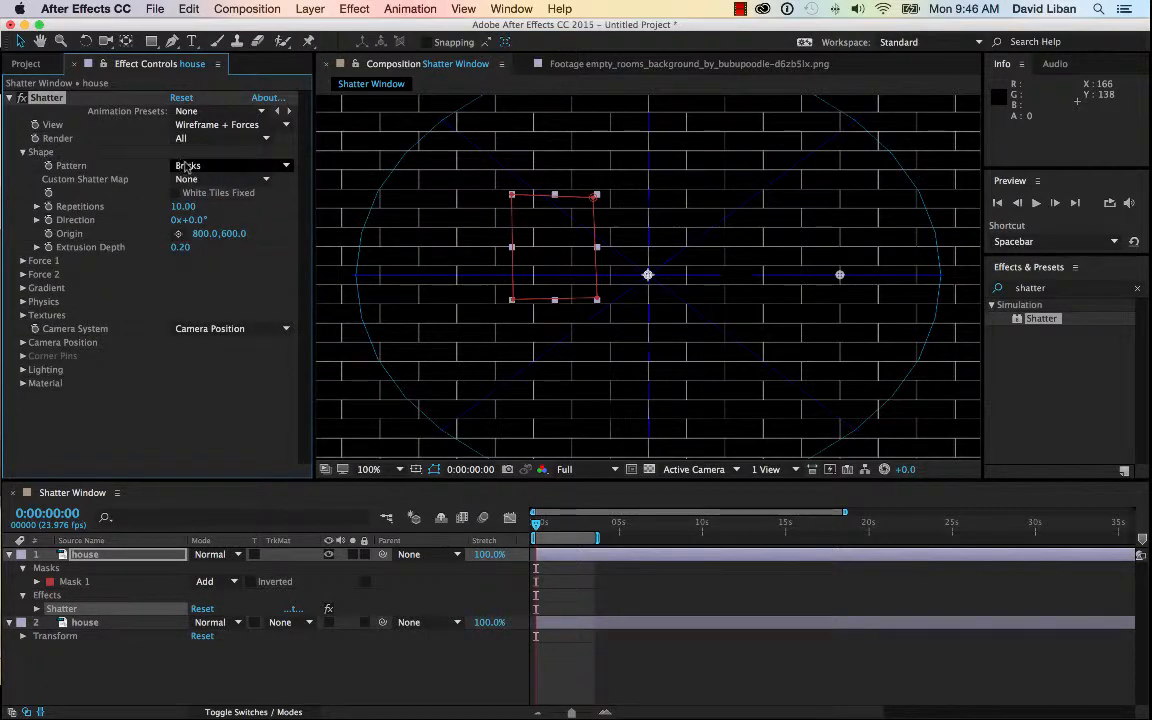
pyautogui.click(185, 165)
pyautogui.click(192, 282)
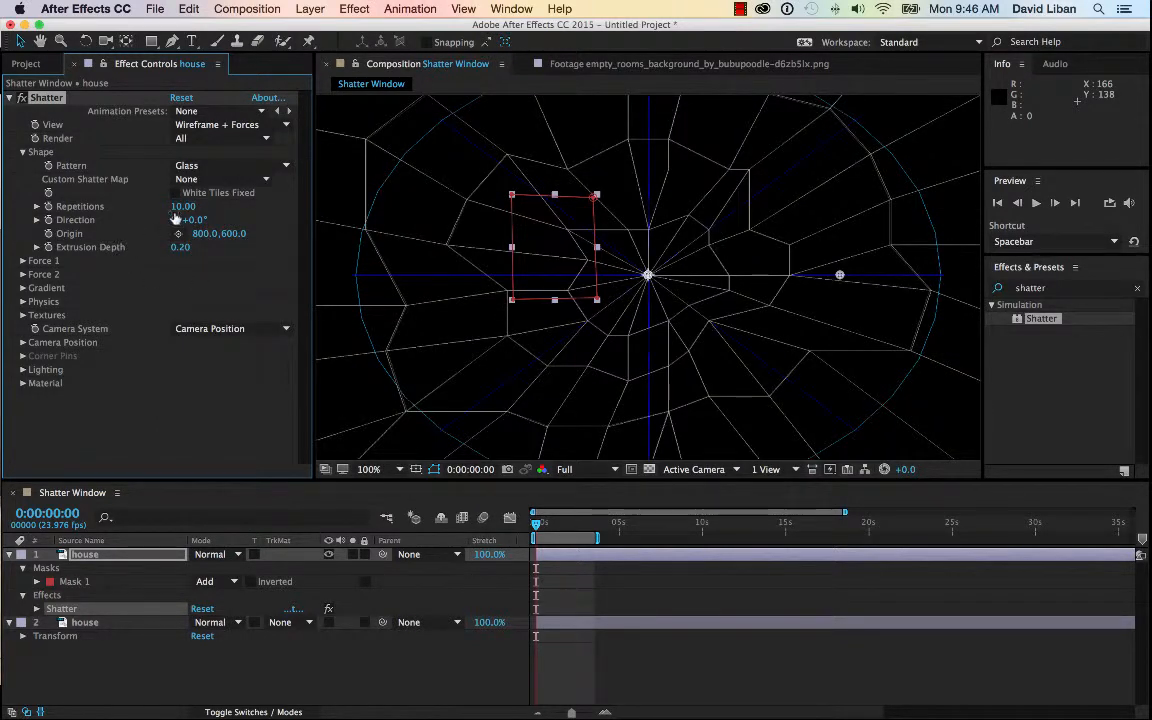
pyautogui.moveTo(183, 206); pyautogui.dragTo(259, 200)
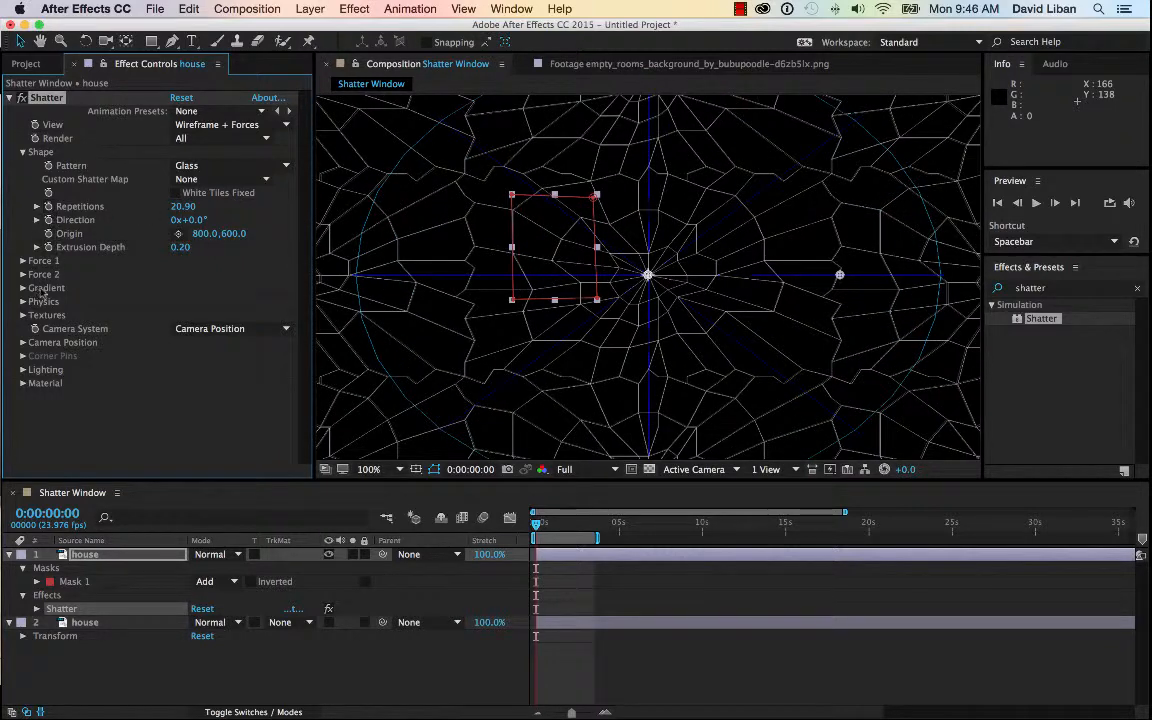
# Turn the Shatter camera to a Y Rotation of 71° and set the Extrusion Depth to 0.04.
pyautogui.click(22, 342)
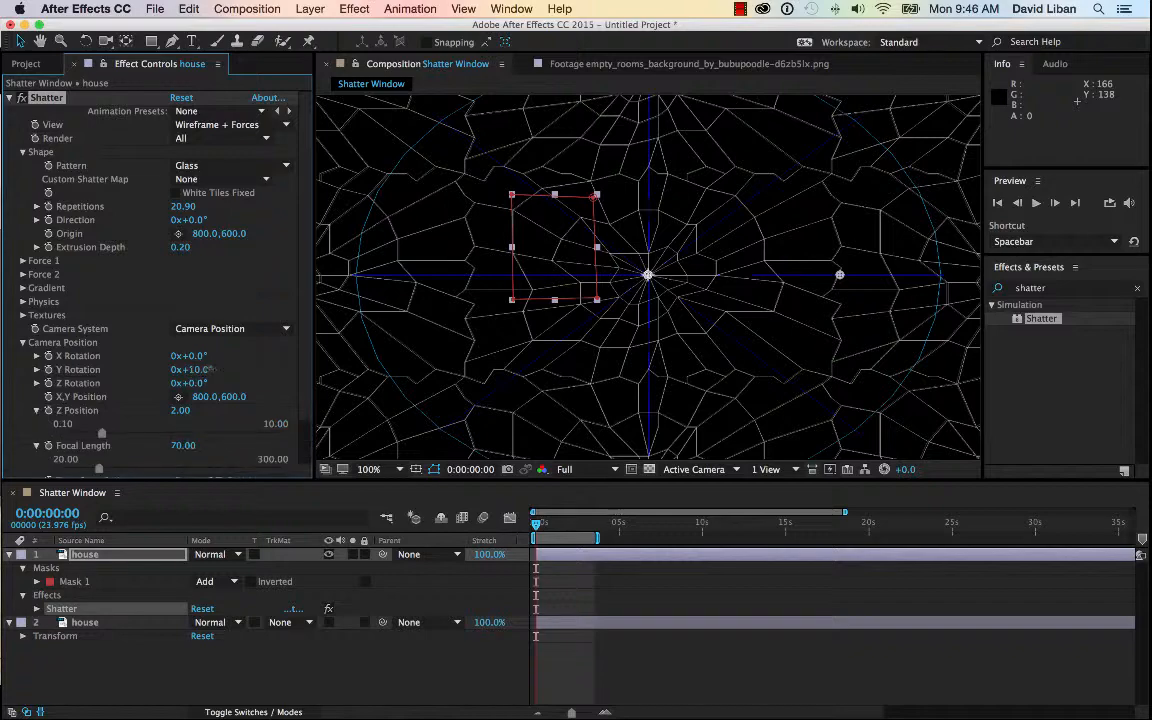
pyautogui.moveTo(192, 370); pyautogui.dragTo(244, 362)
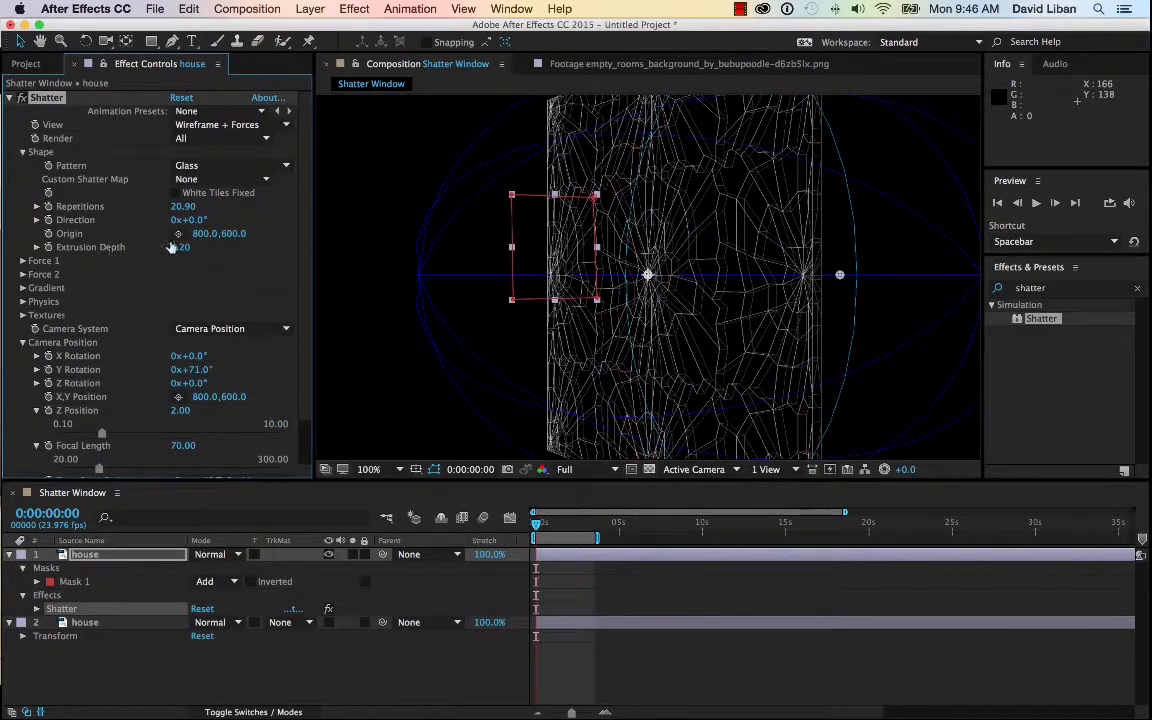
pyautogui.moveTo(180, 247); pyautogui.dragTo(159, 240)
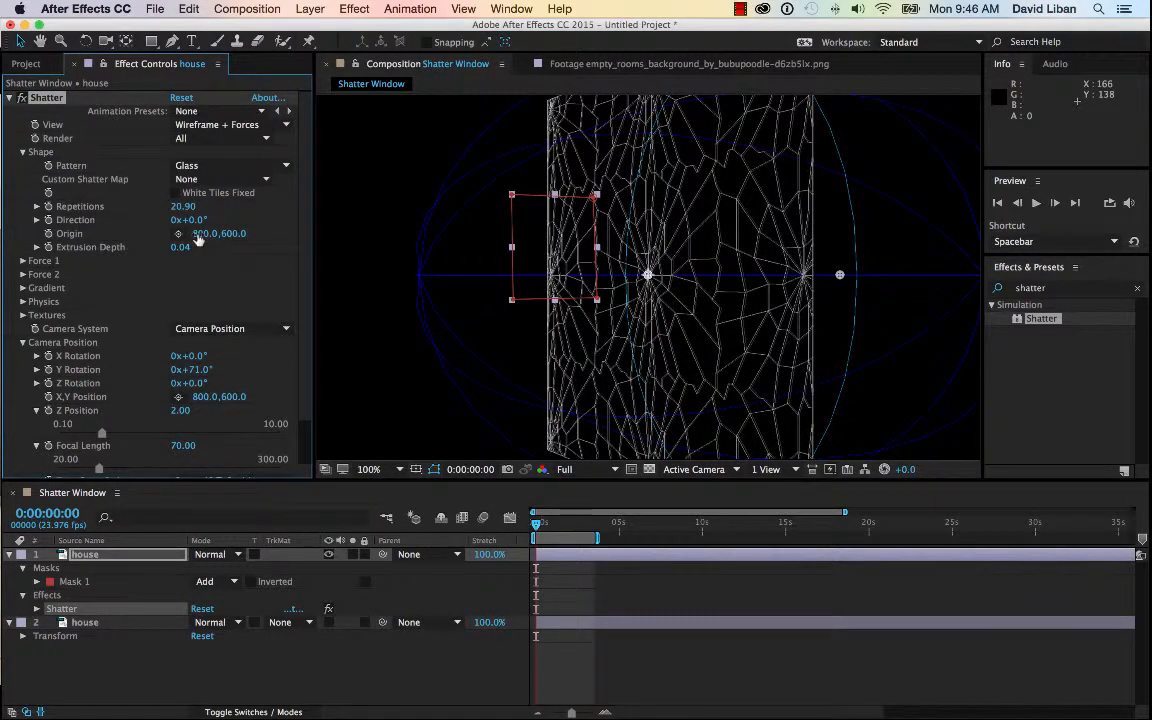
# Move to frame 1, turn the camera's Y Rotation to 61° and set the Force 1 Radius to 0.12.
pyautogui.moveTo(536, 526); pyautogui.dragTo(548, 525)
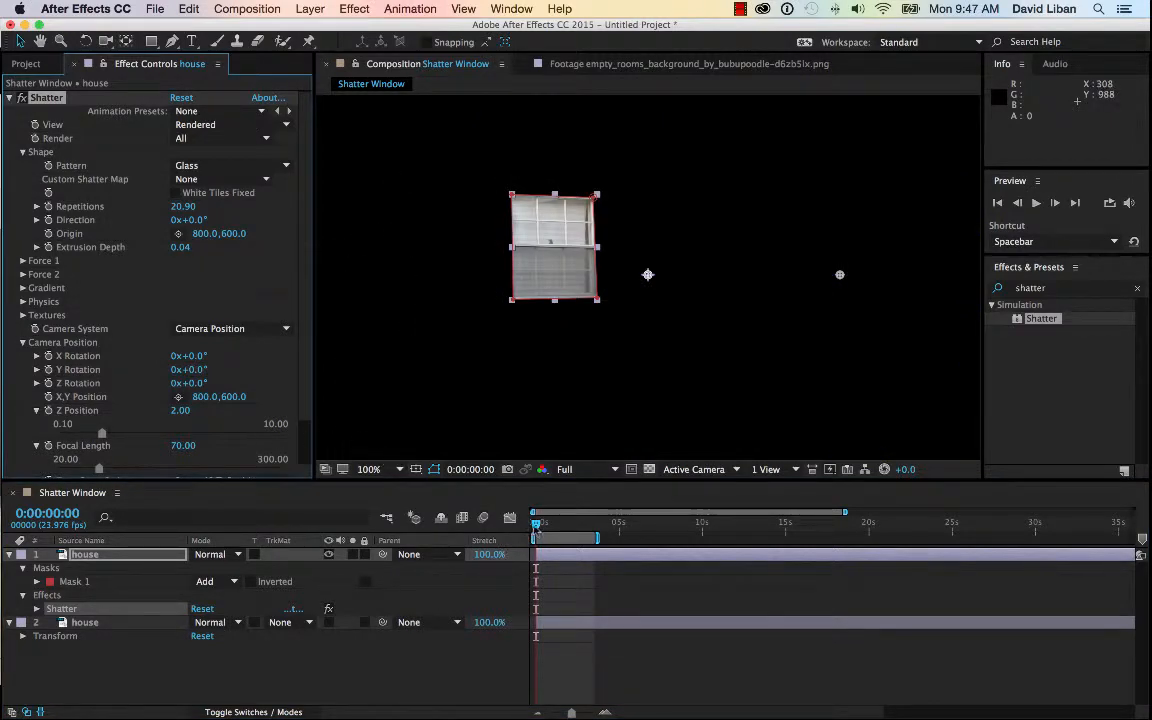
pyautogui.moveTo(537, 524)
pyautogui.mouseDown()
pyautogui.moveTo(555, 524)
pyautogui.moveTo(537, 525)
pyautogui.mouseUp()
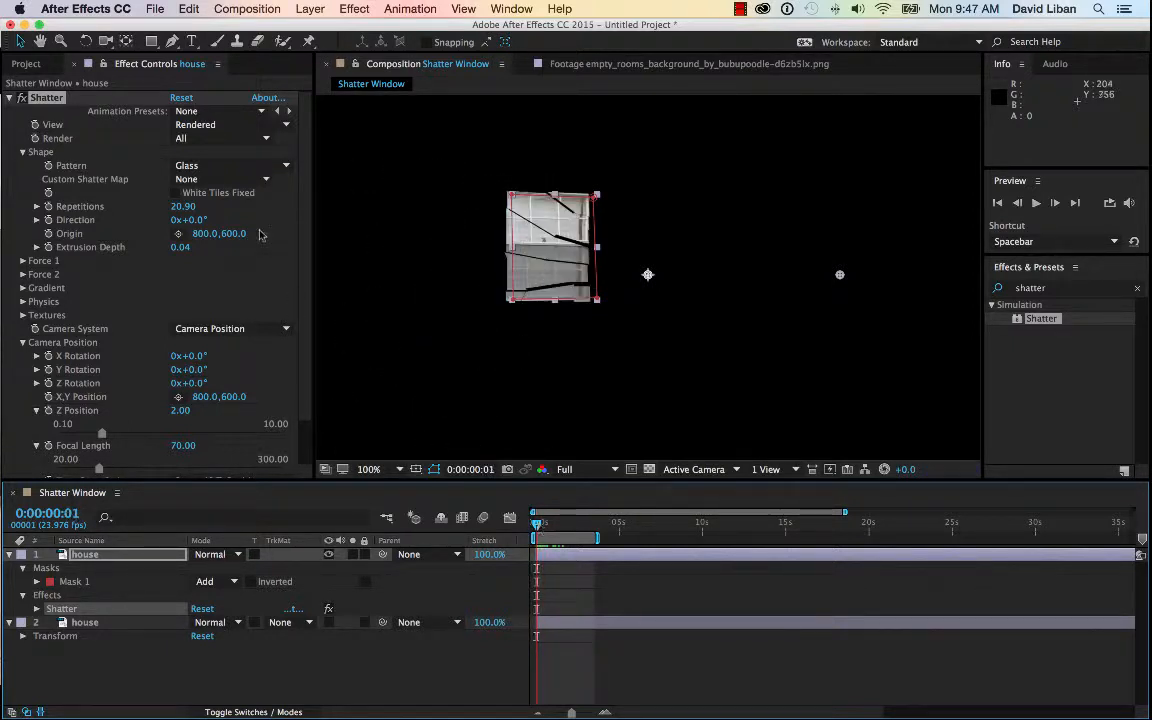
pyautogui.moveTo(190, 370); pyautogui.dragTo(238, 369)
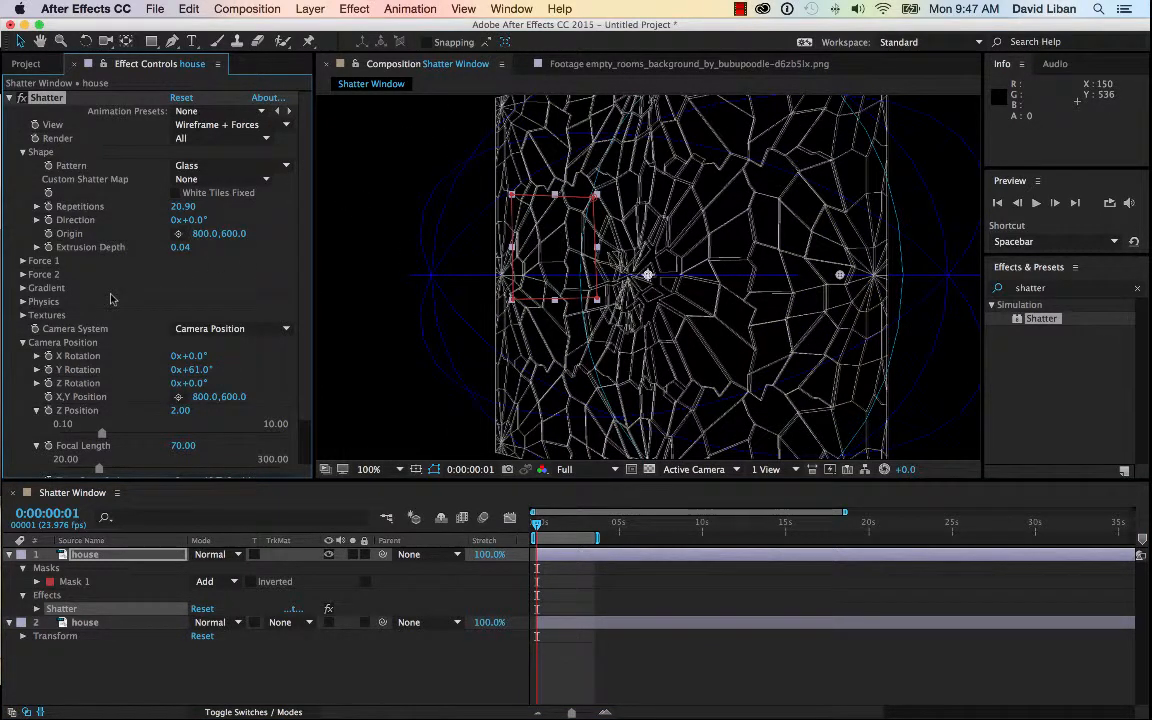
pyautogui.click(23, 261)
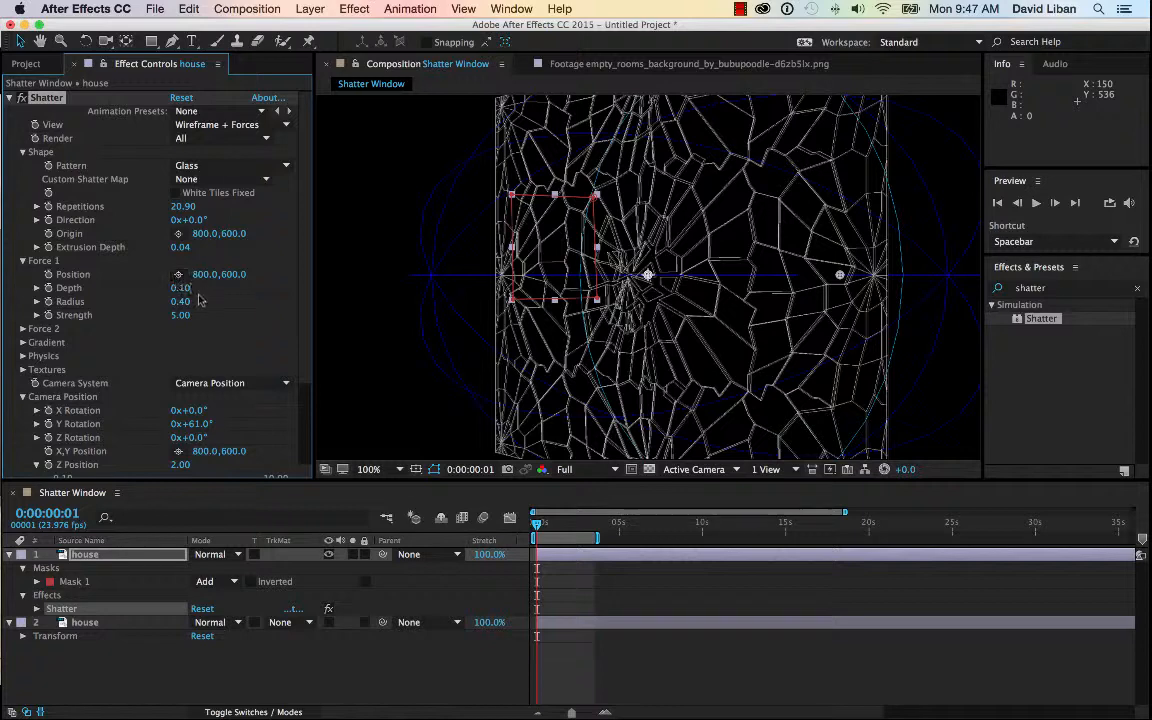
pyautogui.moveTo(162, 300); pyautogui.dragTo(159, 300)
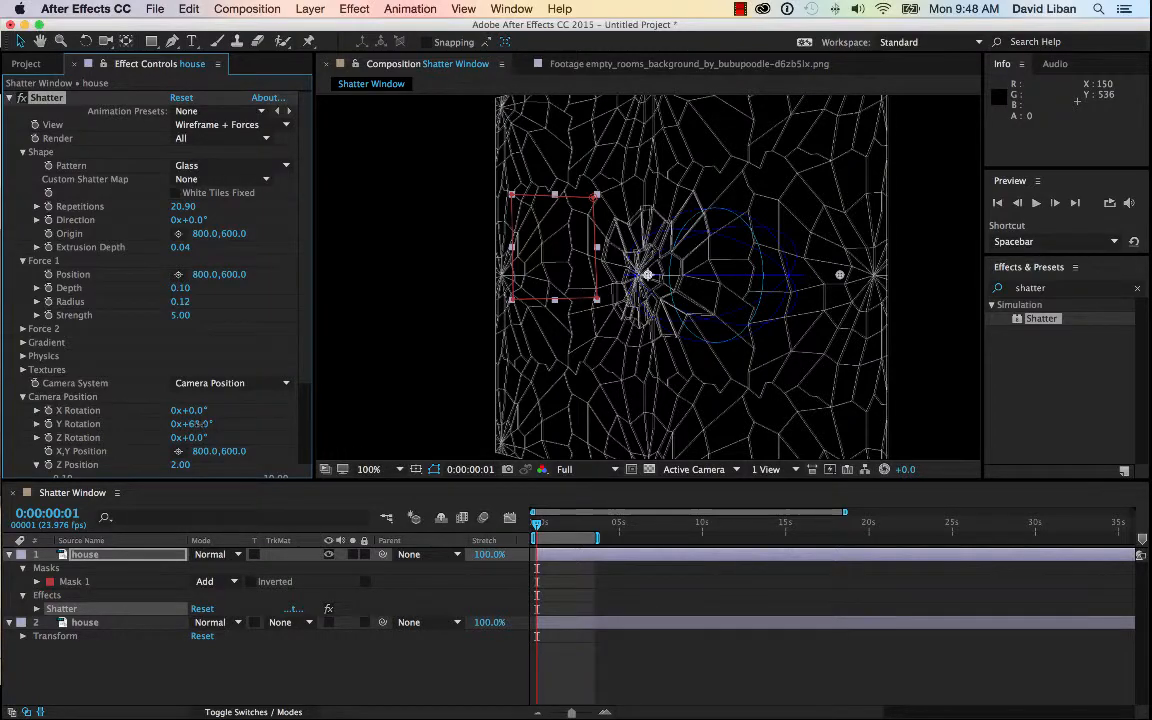
# Shift the Force 1 Position to 344.0,600.0 and place the shatter Origin on the small window at 616.7,551.1.
pyautogui.moveTo(200, 424); pyautogui.dragTo(341, 414)
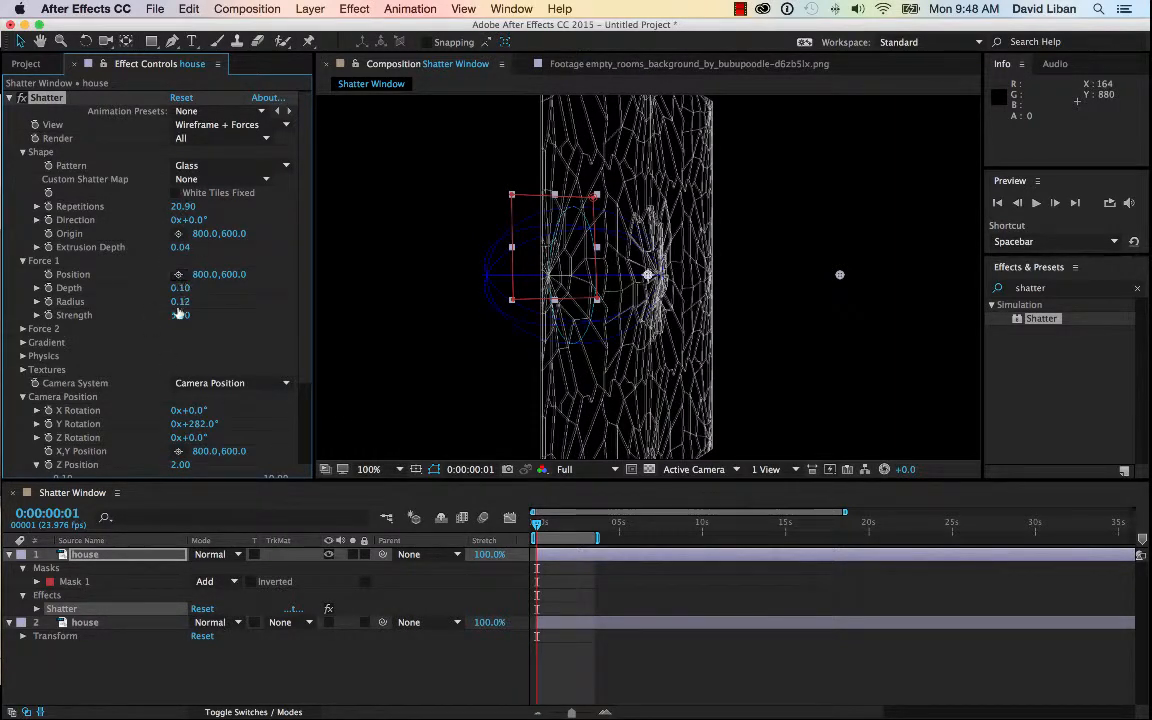
pyautogui.moveTo(204, 275); pyautogui.dragTo(148, 268)
pyautogui.moveTo(228, 234); pyautogui.dragTo(380, 234)
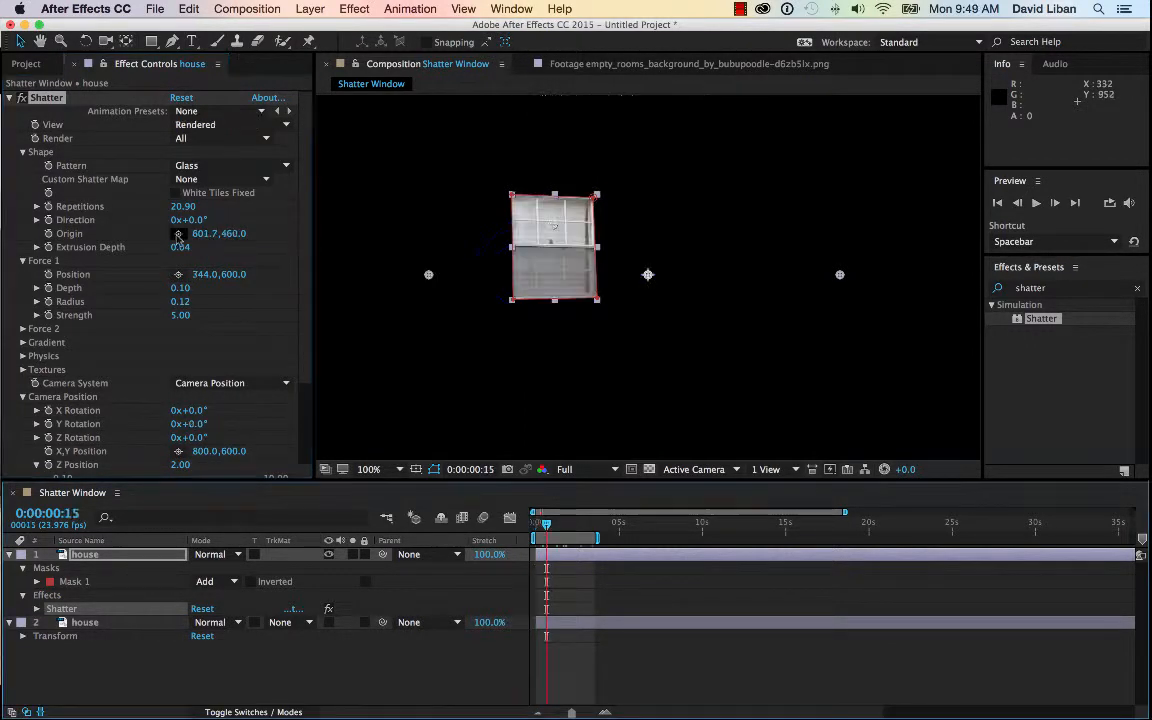
pyautogui.click(178, 233)
pyautogui.click(561, 257)
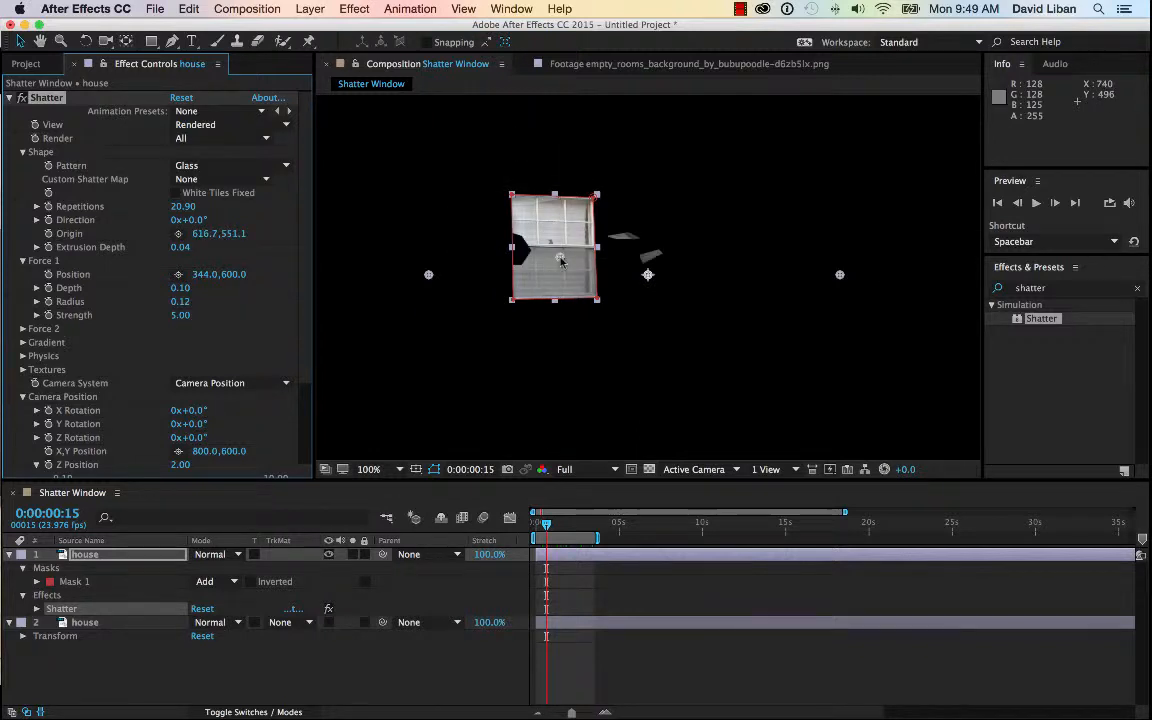
# In Wireframe Front View + Forces at frame 13, move Force 1 onto the window at 617.0,495.0 and set its Radius to 0.07.
pyautogui.moveTo(547, 527)
pyautogui.mouseDown()
pyautogui.moveTo(577, 528)
pyautogui.moveTo(502, 530)
pyautogui.moveTo(567, 522)
pyautogui.moveTo(544, 522)
pyautogui.mouseUp()
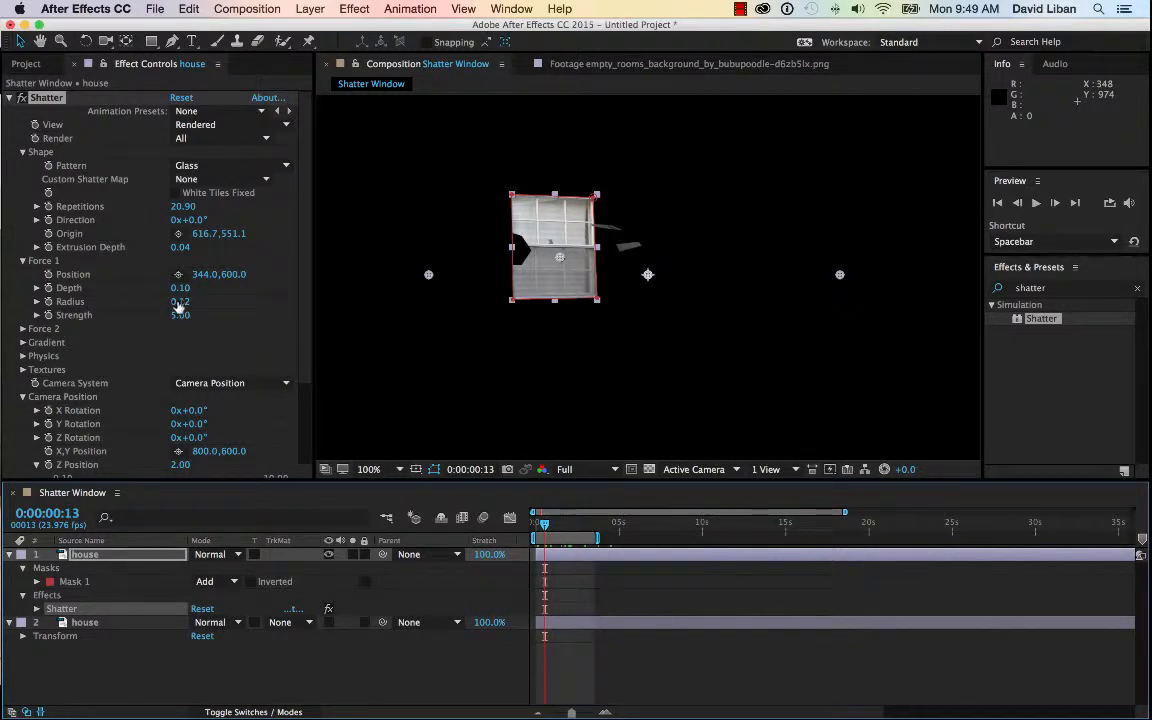
pyautogui.click(215, 124)
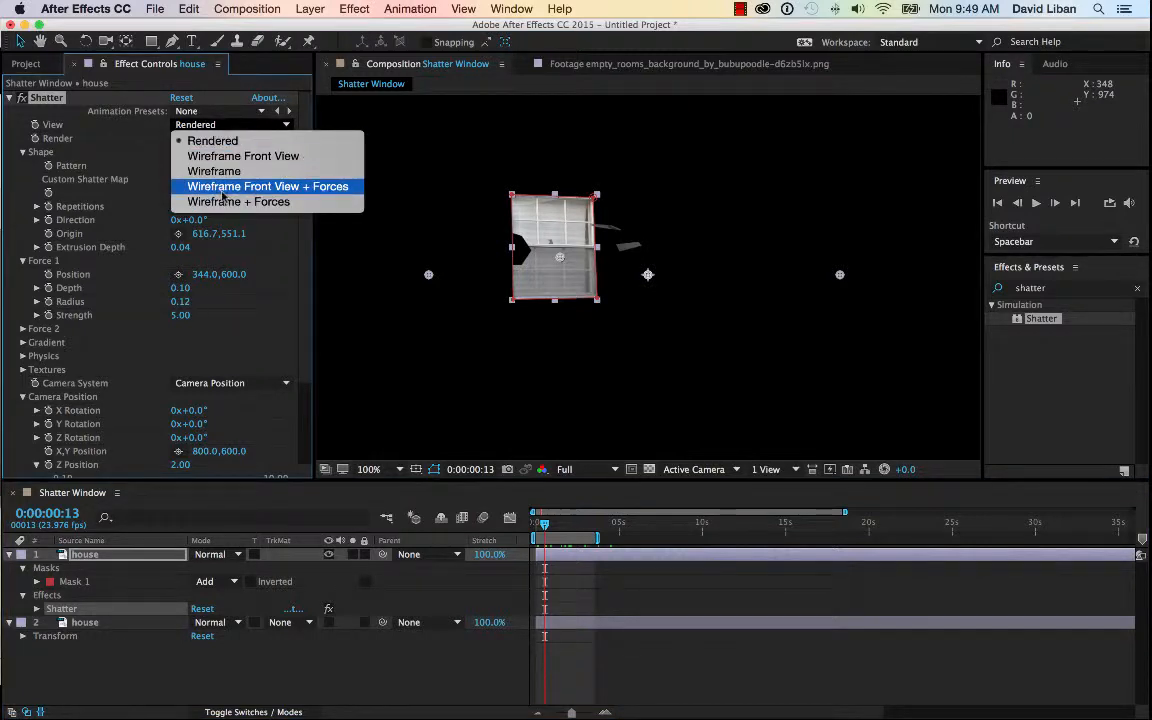
pyautogui.click(222, 190)
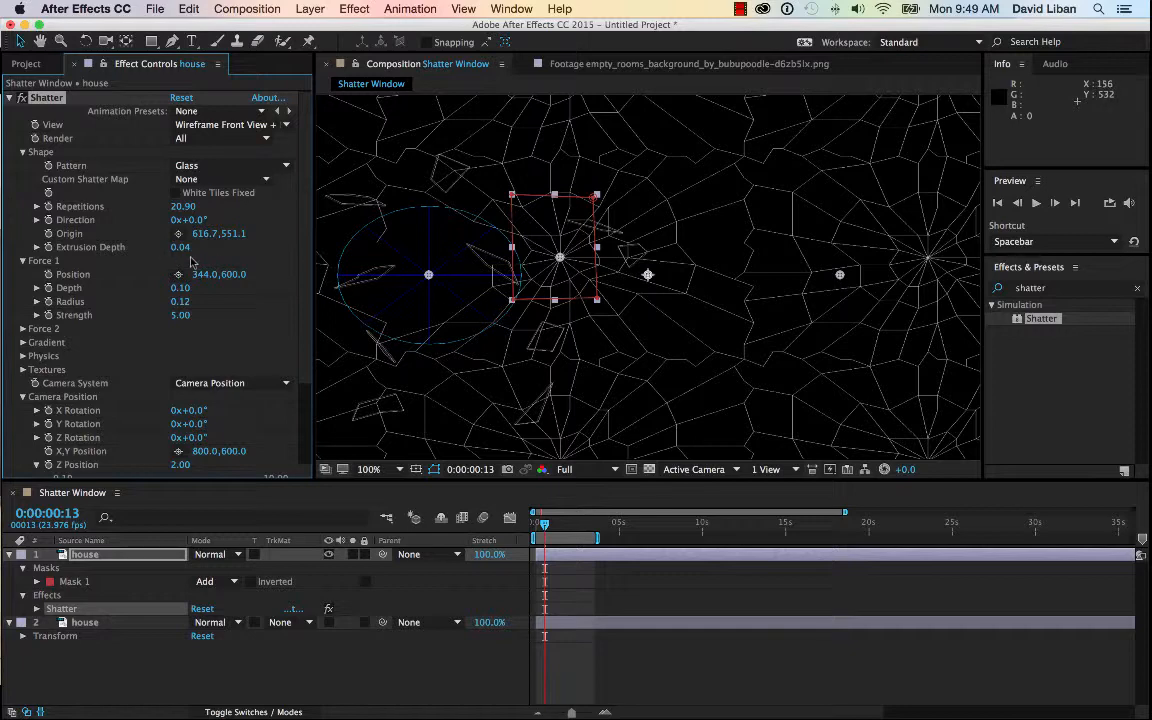
pyautogui.moveTo(205, 279); pyautogui.dragTo(475, 279)
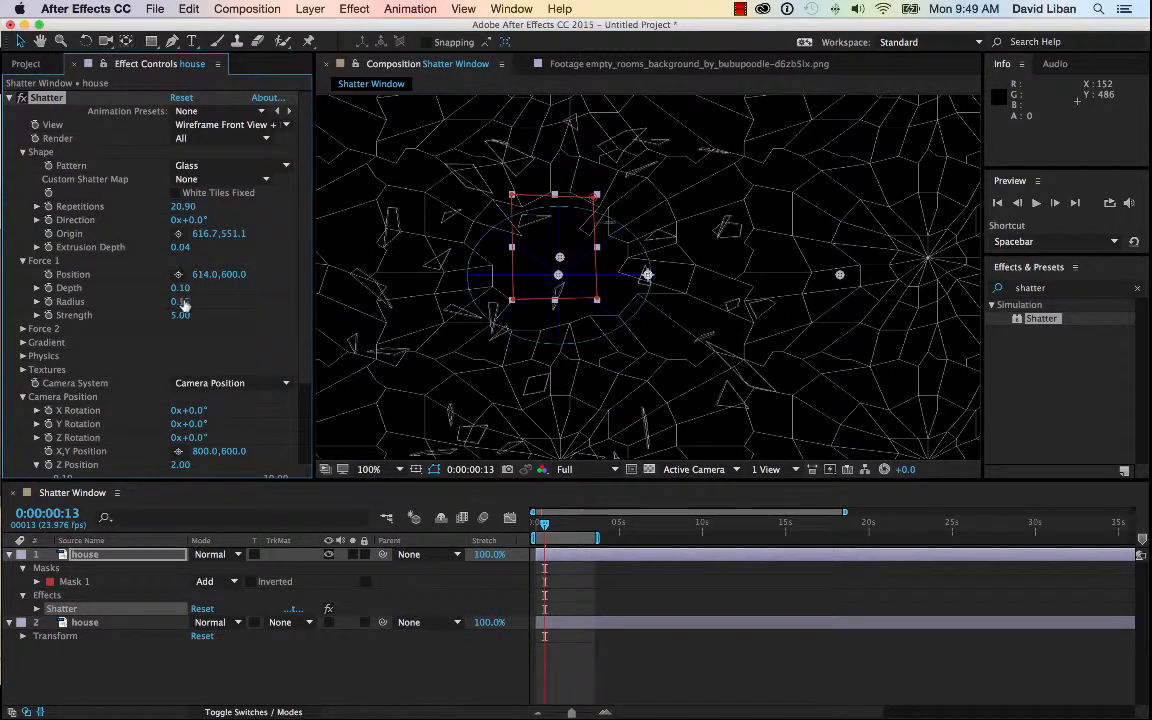
pyautogui.moveTo(166, 302); pyautogui.dragTo(158, 256)
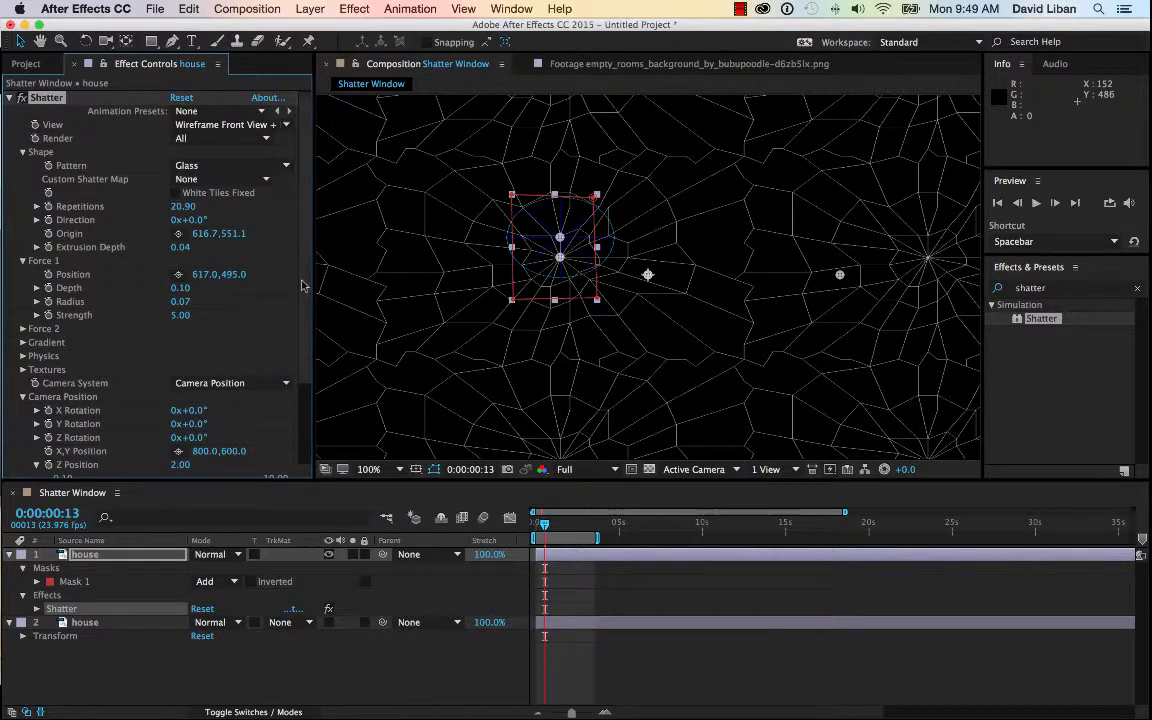
# Keyframe the Force 1 Depth from 0.10 at 0:00:00:00 to -0.01 at 0:00:01:07.
pyautogui.moveTo(544, 523)
pyautogui.mouseDown()
pyautogui.moveTo(553, 527)
pyautogui.moveTo(524, 526)
pyautogui.mouseUp()
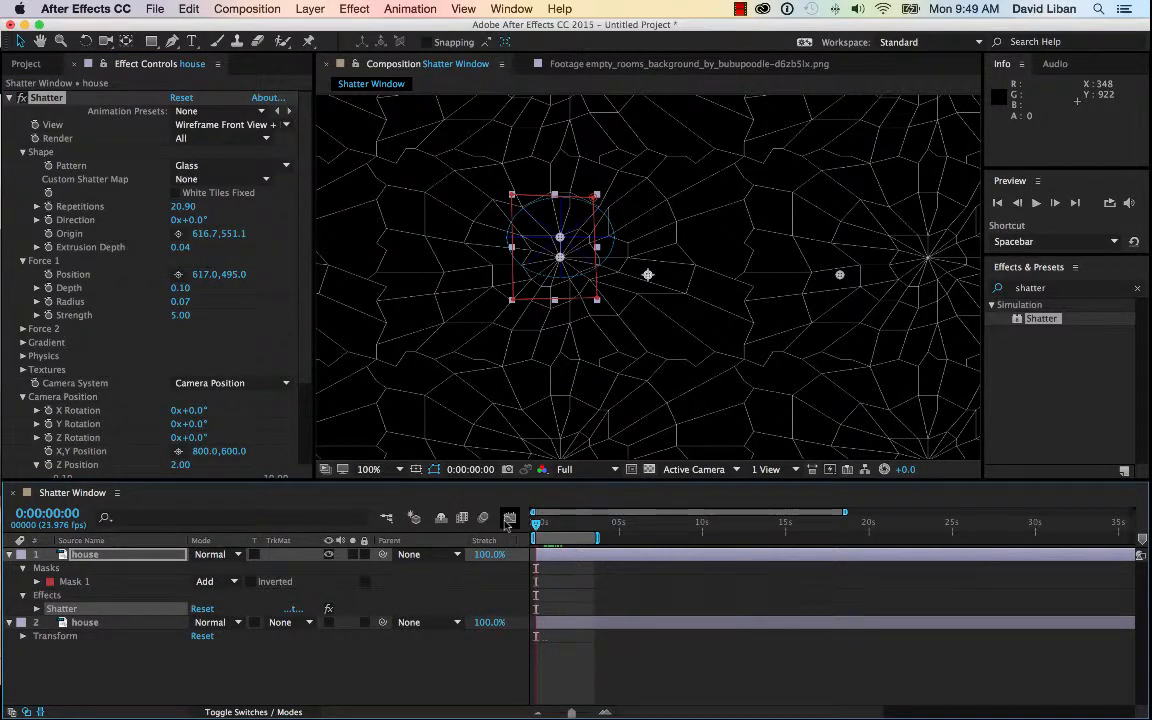
pyautogui.click(48, 289)
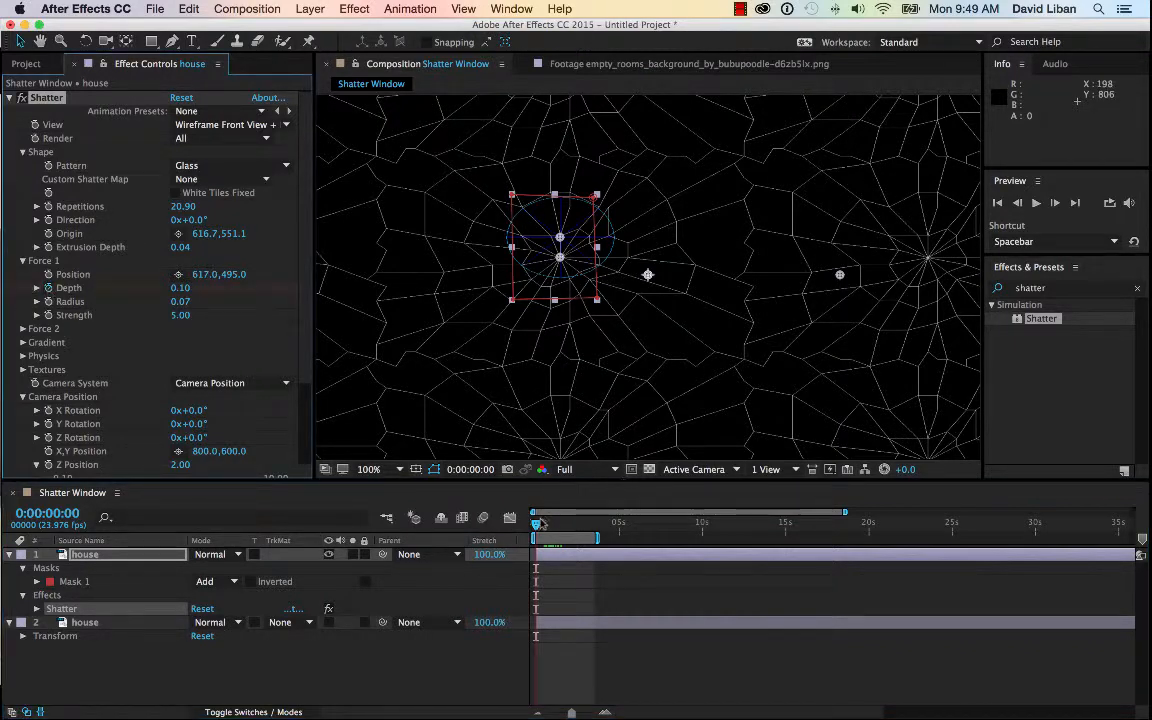
pyautogui.press('space')
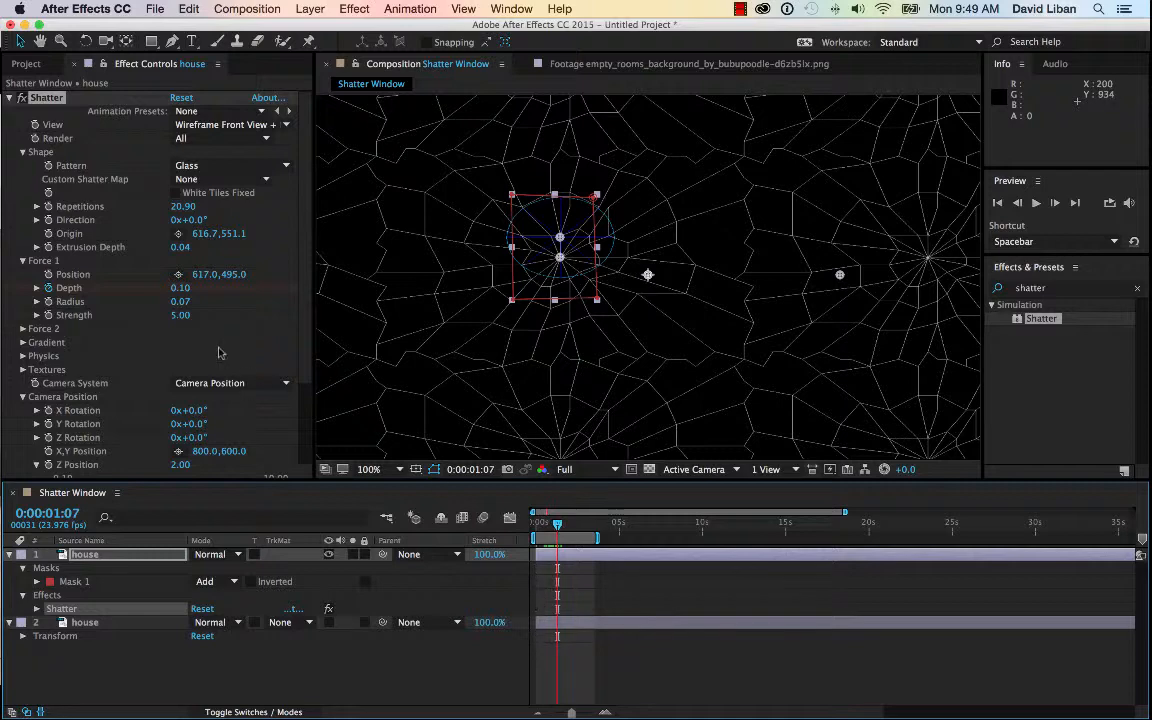
pyautogui.click(179, 289)
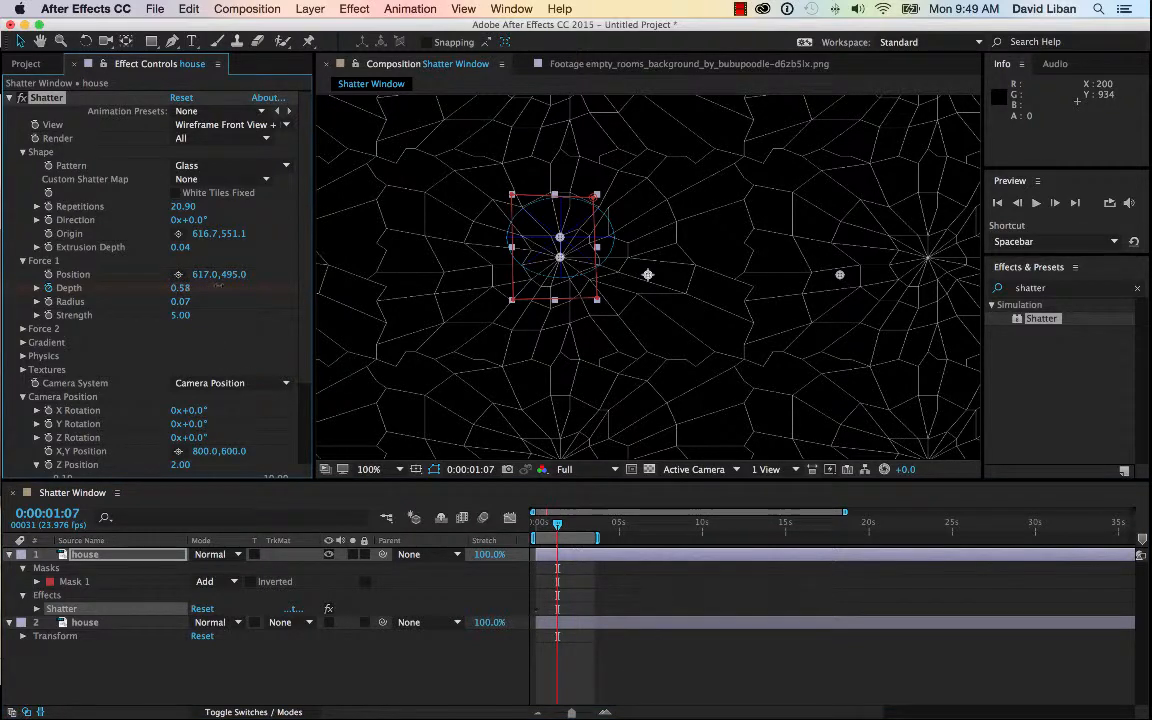
pyautogui.moveTo(215, 288); pyautogui.dragTo(170, 287)
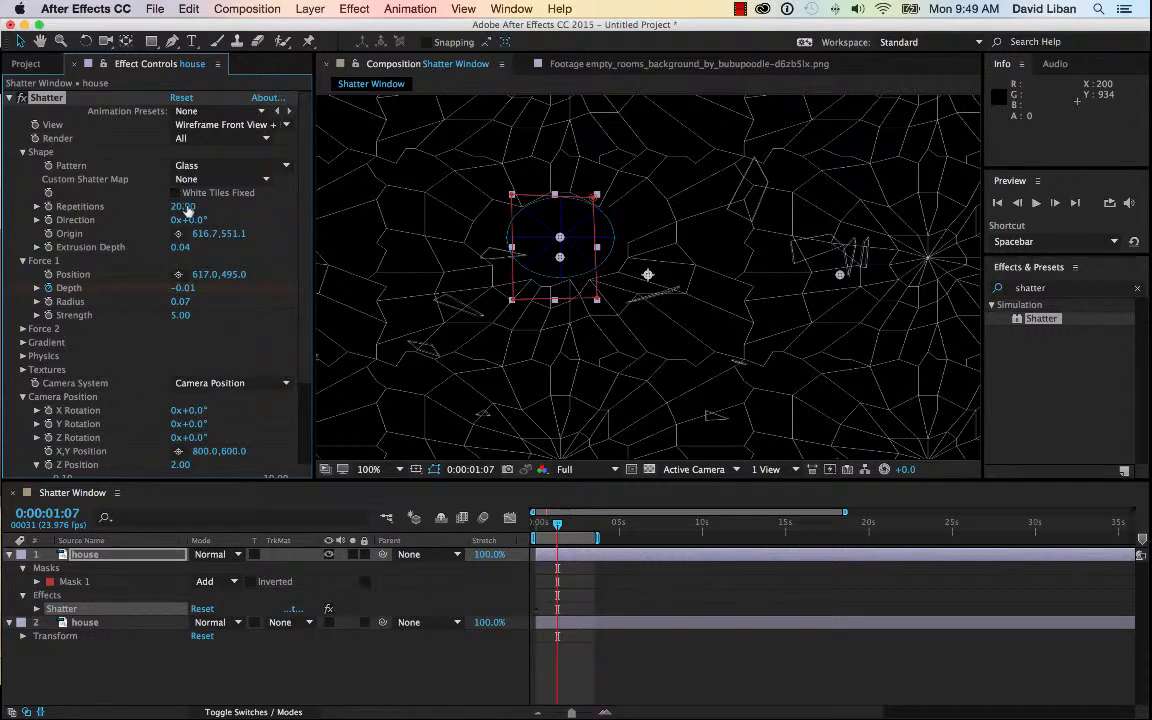
# Set the Shatter Repetitions to 40.30, switch its View to Rendered and preview the breaking window around 0:00:00:16.
pyautogui.moveTo(183, 206); pyautogui.dragTo(329, 205)
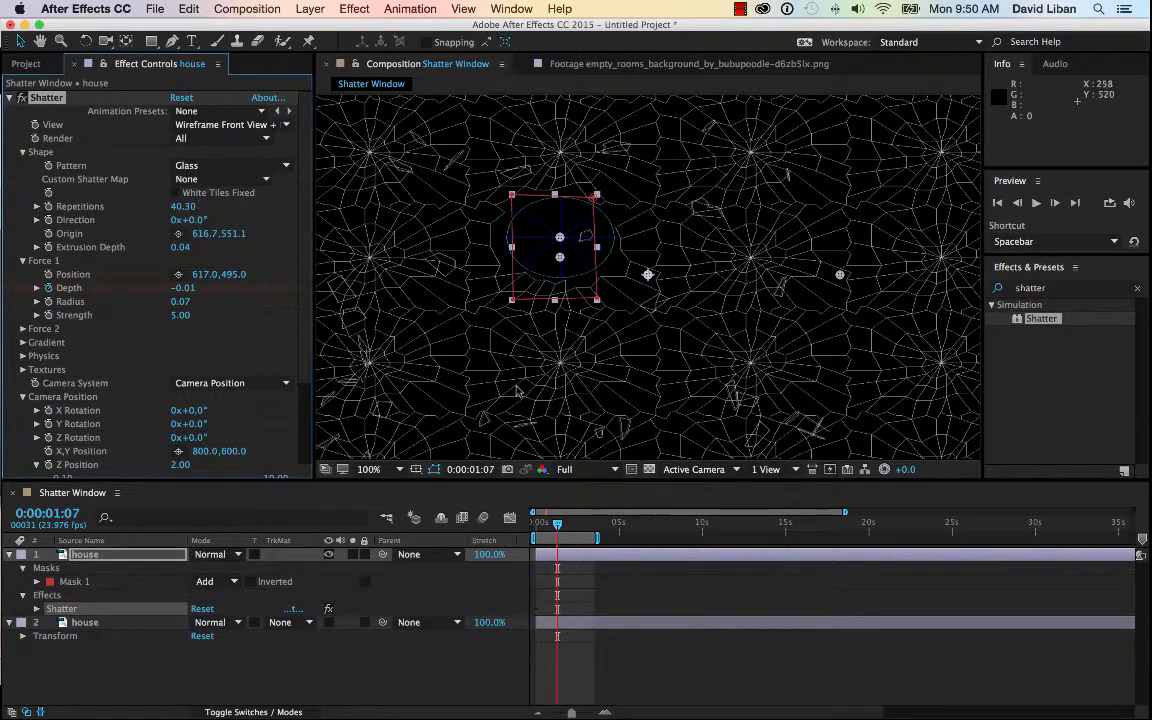
pyautogui.click(228, 125)
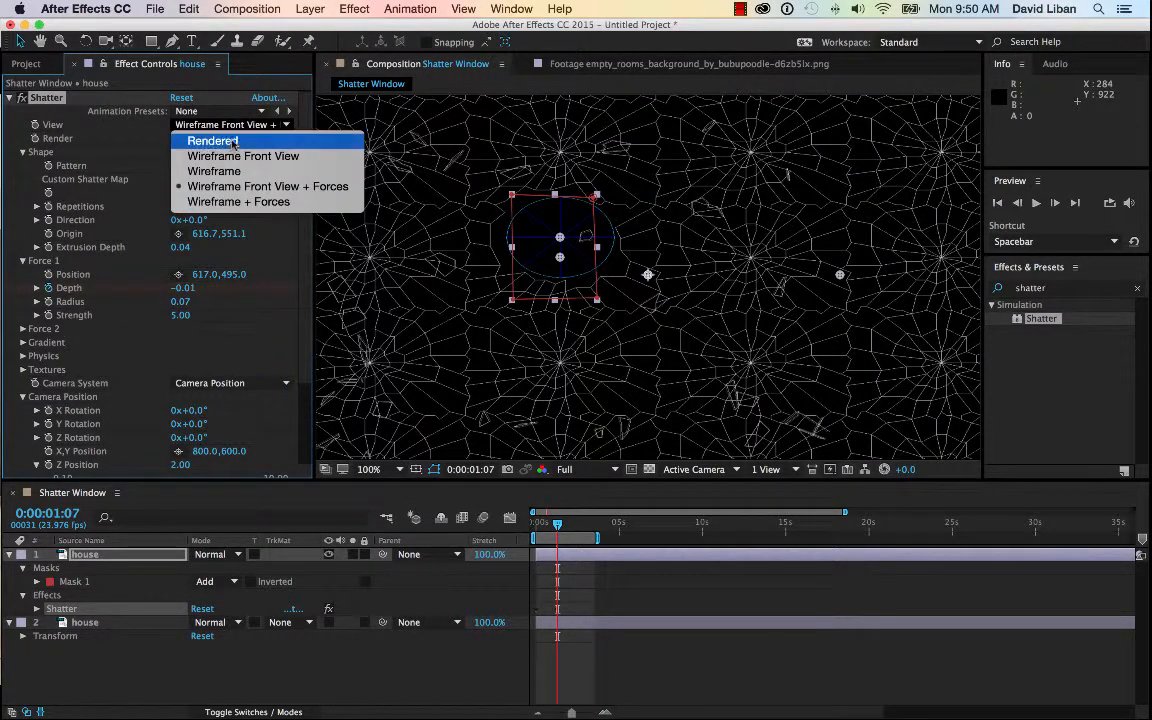
pyautogui.click(233, 145)
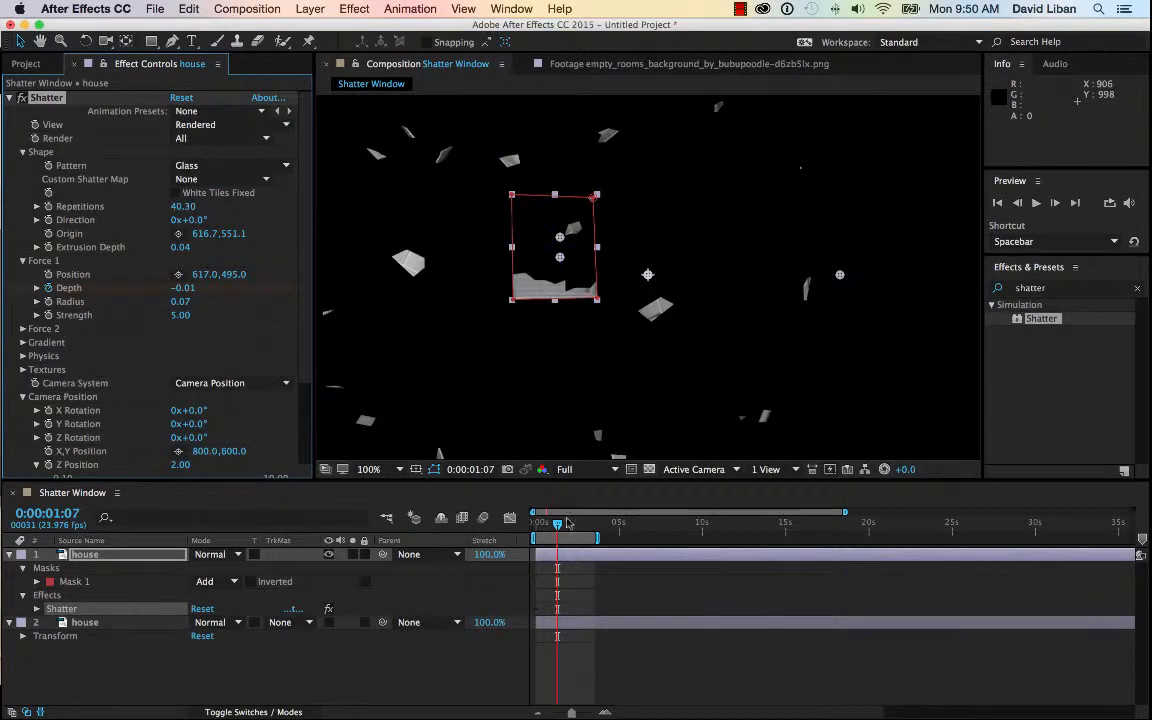
pyautogui.moveTo(558, 526); pyautogui.dragTo(518, 530)
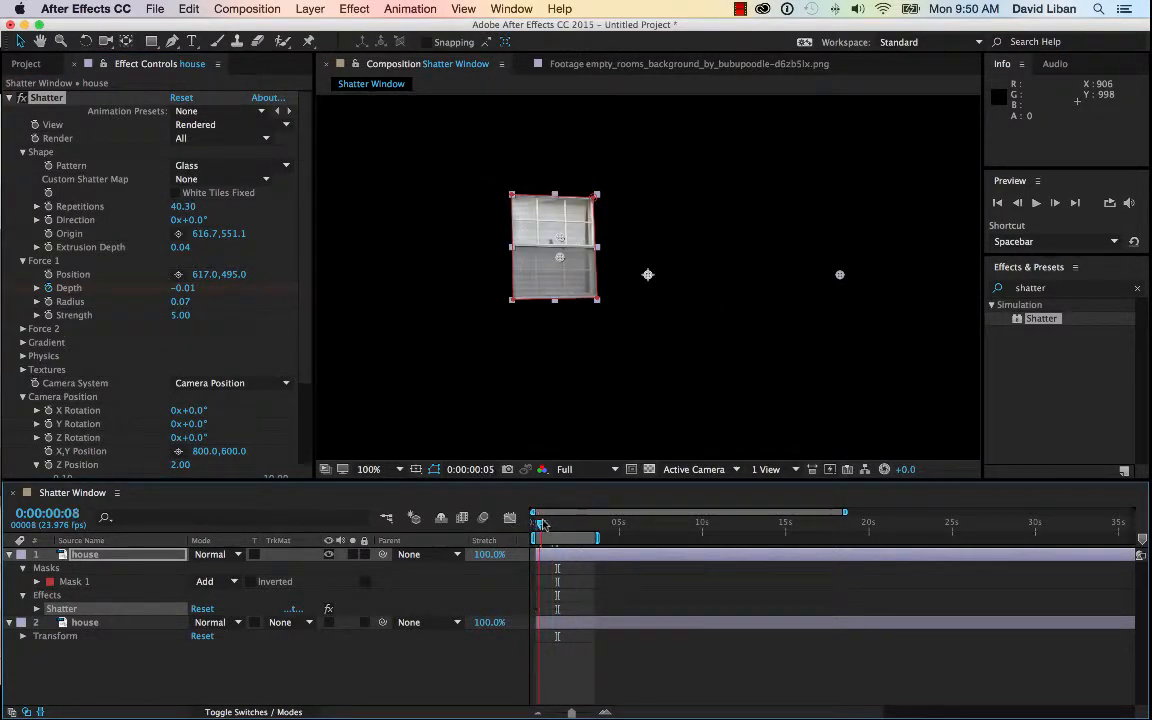
pyautogui.moveTo(541, 524)
pyautogui.mouseDown()
pyautogui.moveTo(560, 522)
pyautogui.moveTo(534, 516)
pyautogui.moveTo(557, 514)
pyautogui.moveTo(547, 514)
pyautogui.mouseUp()
pyautogui.press('space')
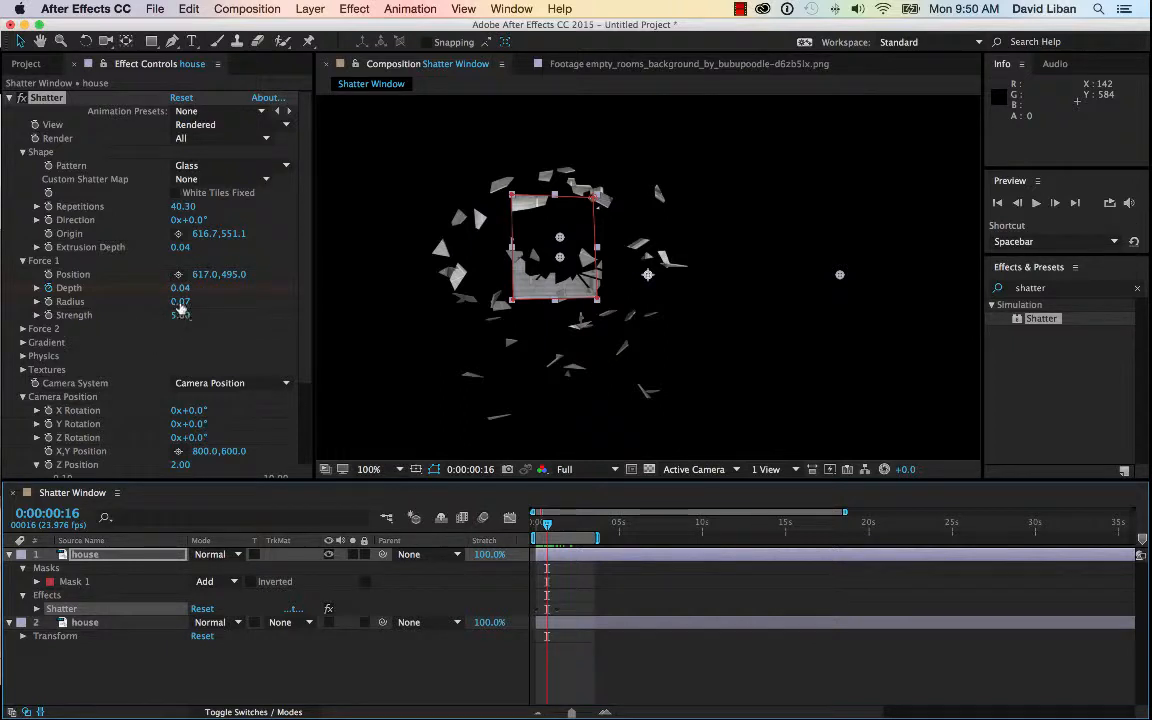
# Set the Force 1 Radius to 0.21, the Repetitions to 42.80 and the Physics Gravity to 9.40.
pyautogui.moveTo(181, 303); pyautogui.dragTo(189, 305)
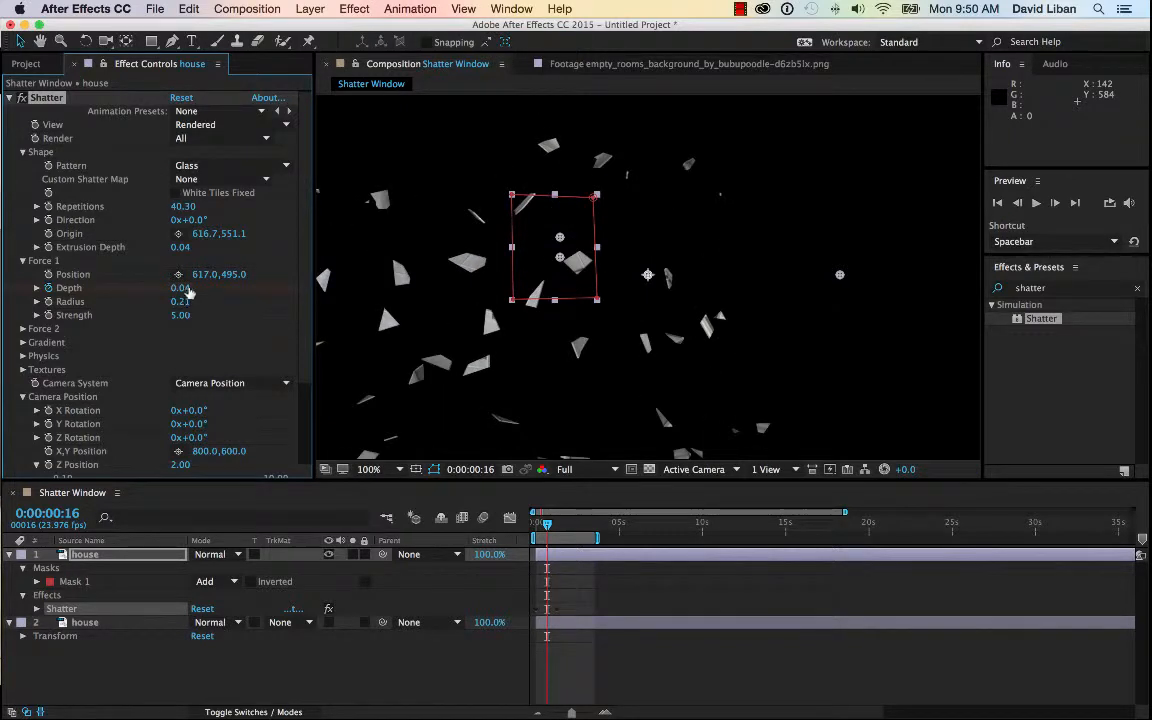
pyautogui.moveTo(190, 205); pyautogui.dragTo(194, 206)
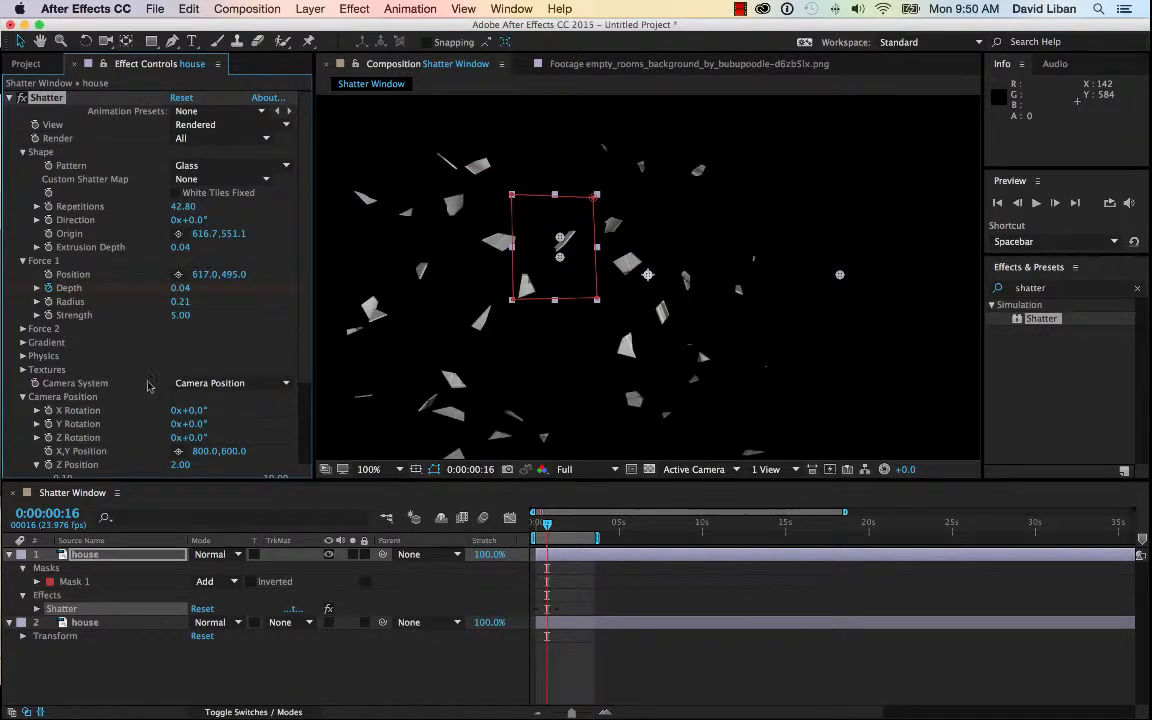
pyautogui.click(23, 356)
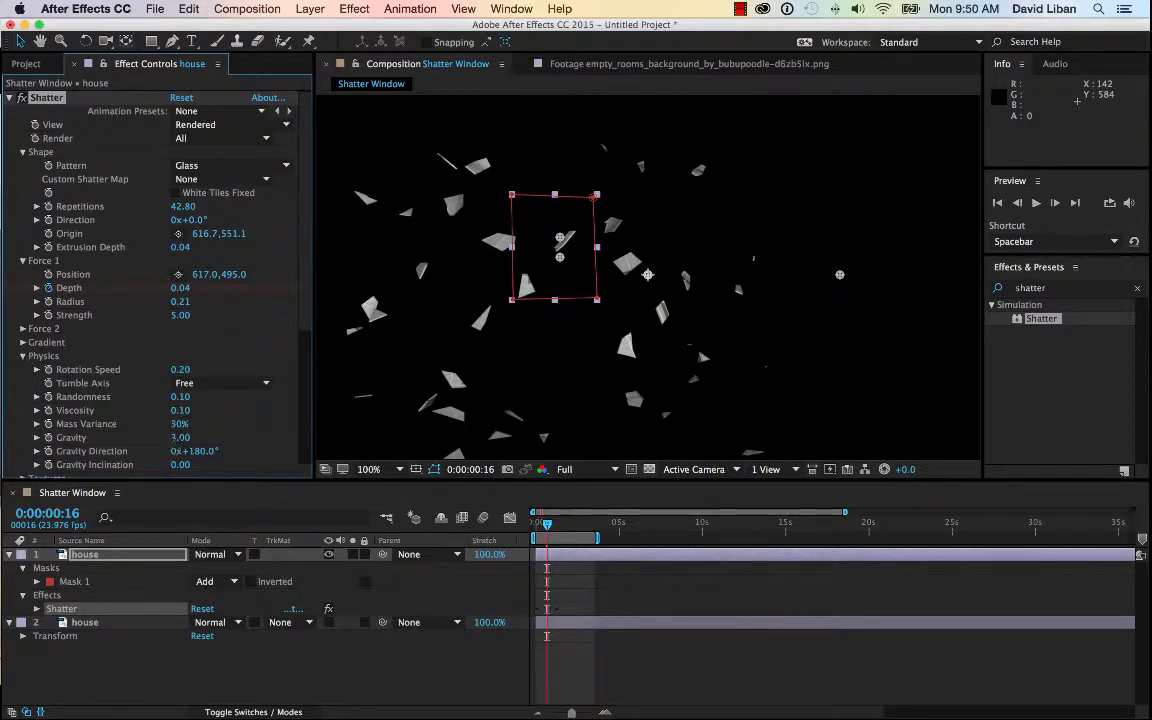
pyautogui.moveTo(173, 437); pyautogui.dragTo(214, 429)
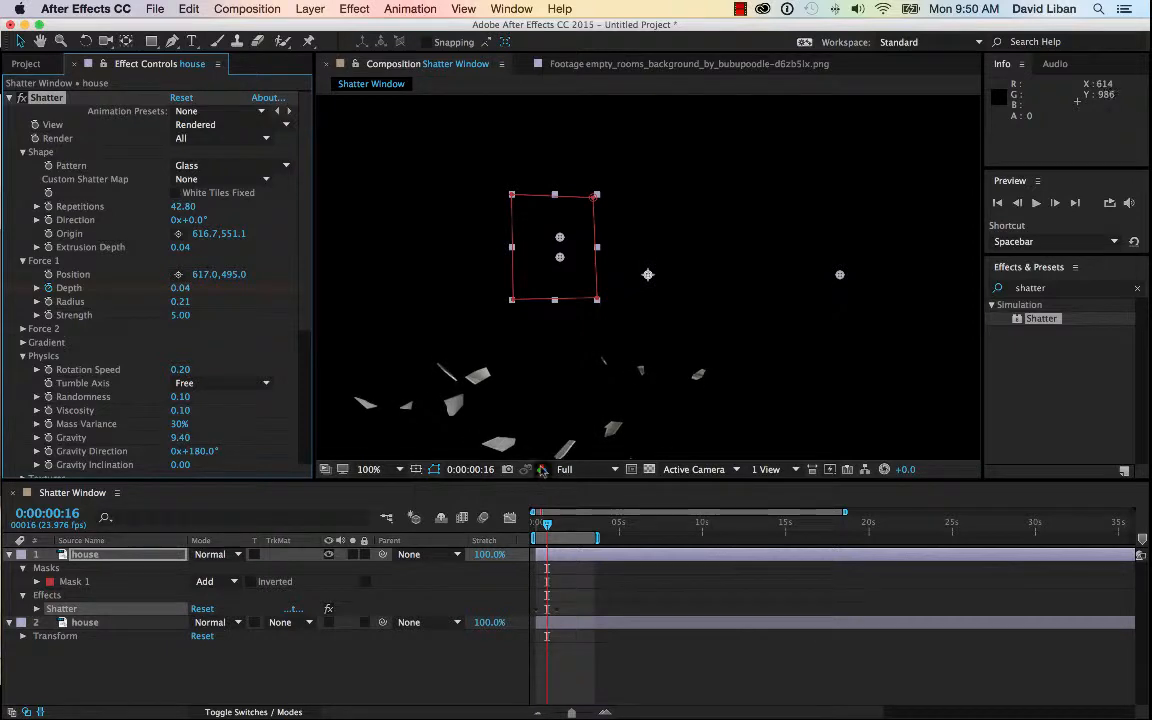
# At frame 8, set Mass Variance to 21%, Gravity to 5.60 and Force 1 Strength to 13.50, then return to frame 0.
pyautogui.moveTo(546, 526)
pyautogui.mouseDown()
pyautogui.moveTo(532, 527)
pyautogui.moveTo(541, 524)
pyautogui.mouseUp()
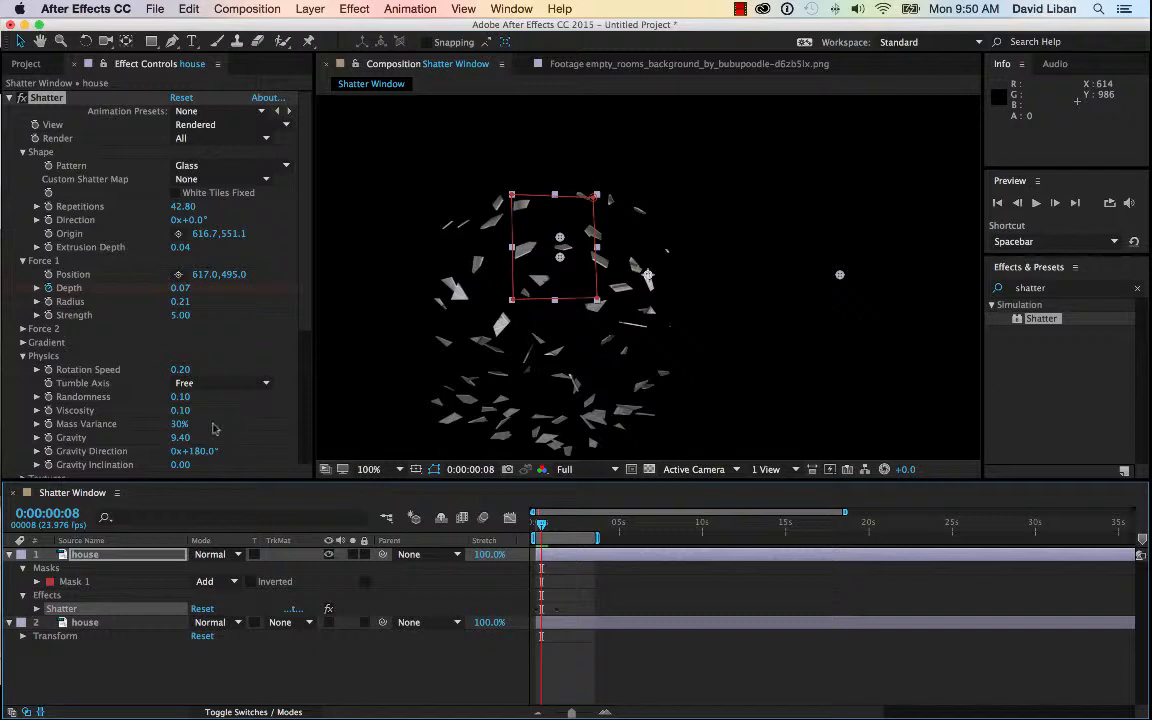
pyautogui.moveTo(174, 424); pyautogui.dragTo(146, 436)
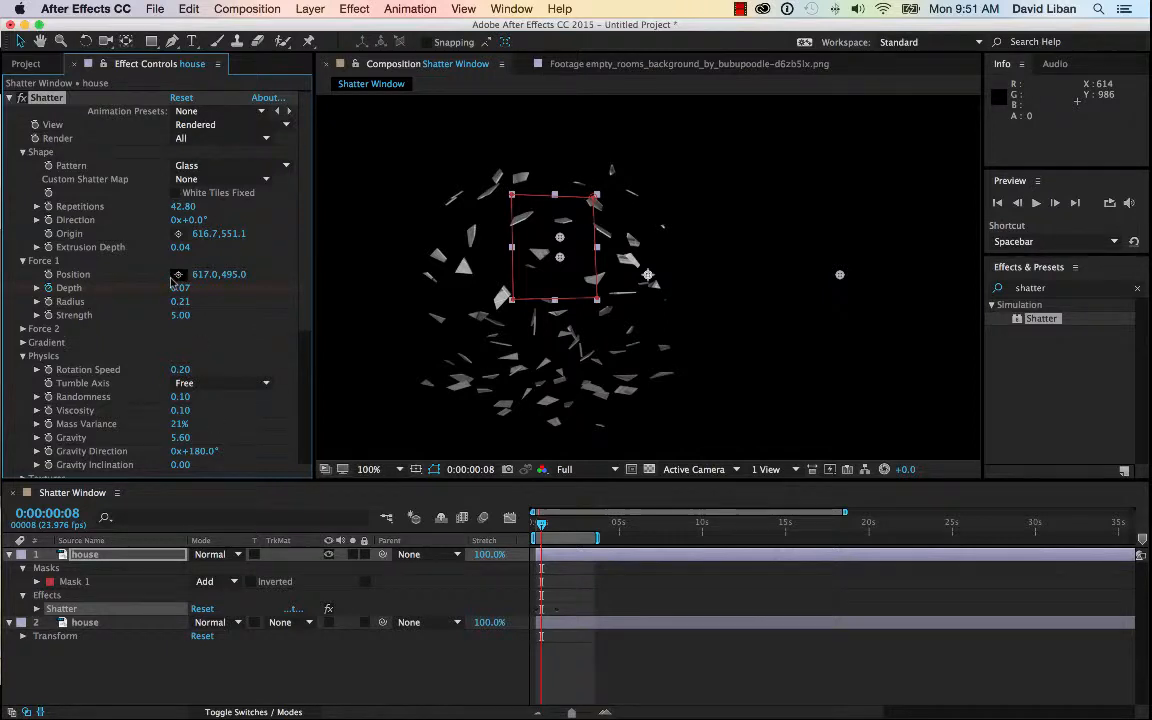
pyautogui.moveTo(180, 315); pyautogui.dragTo(242, 316)
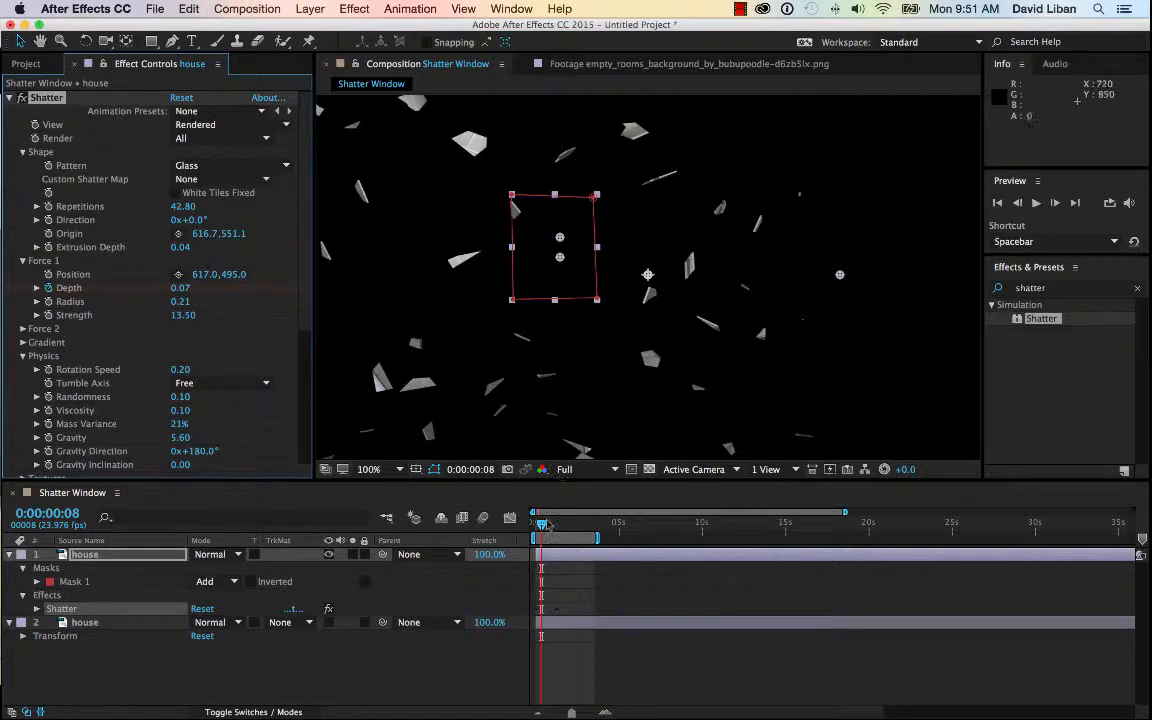
pyautogui.moveTo(541, 525); pyautogui.dragTo(532, 525)
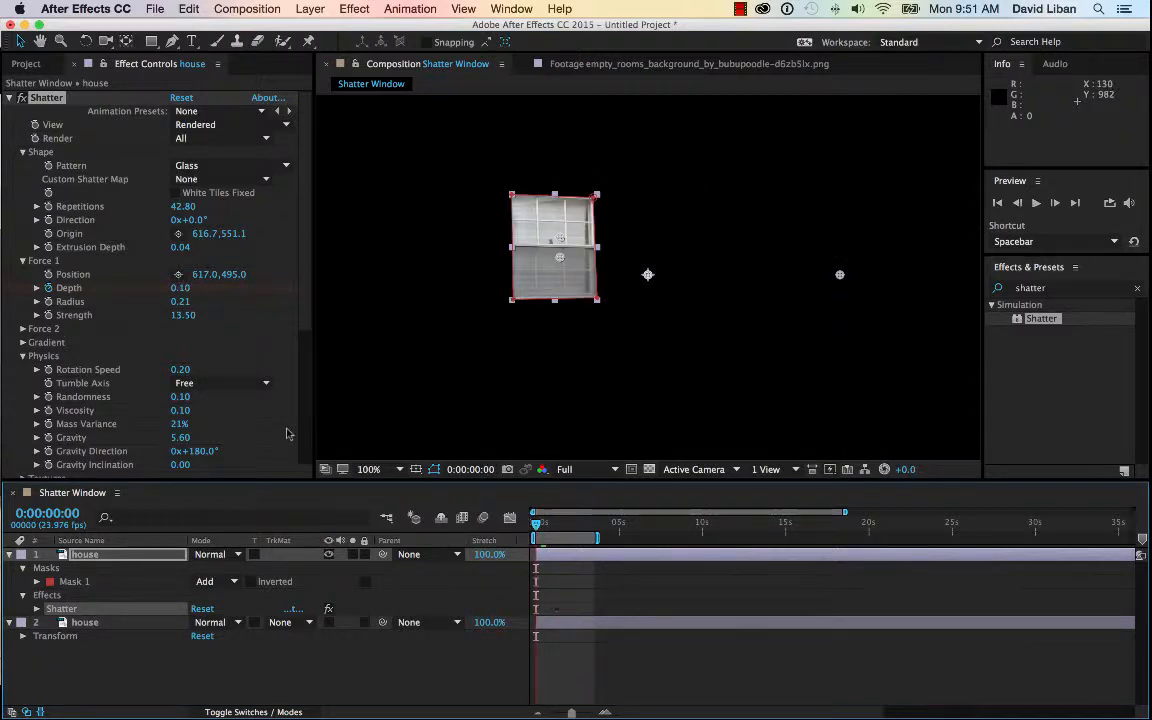
# Make the lower house layer visible again and preview the shattering window over the full photo.
pyautogui.click(329, 622)
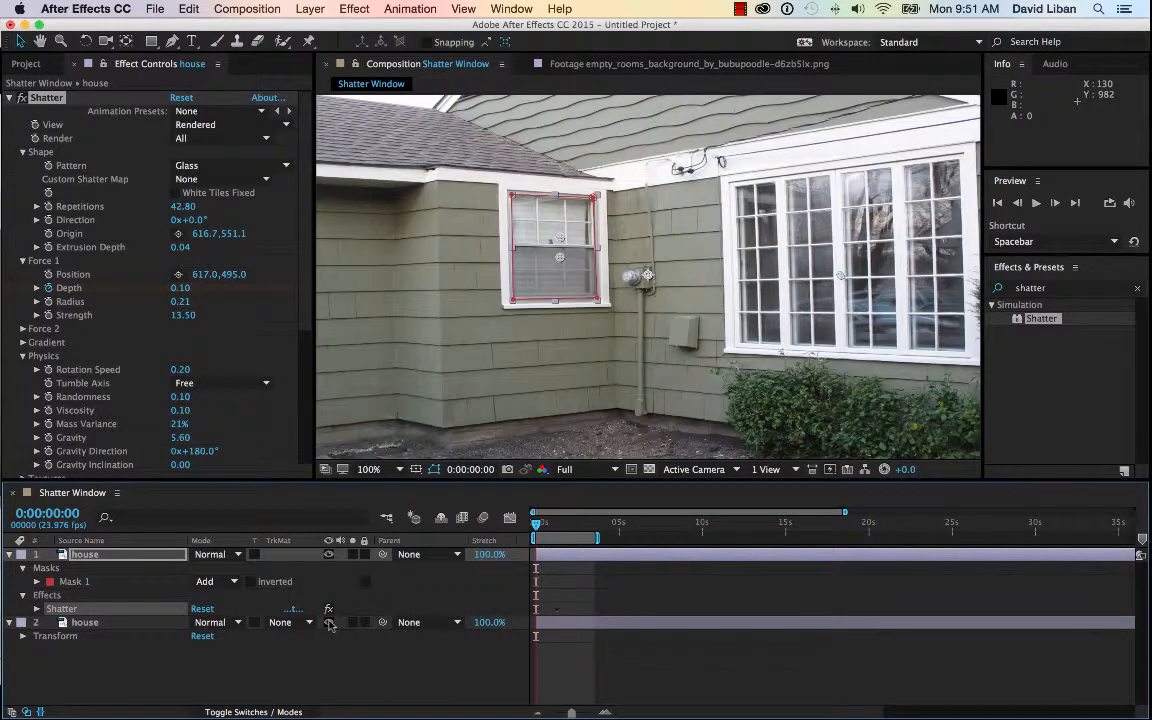
pyautogui.press('space')
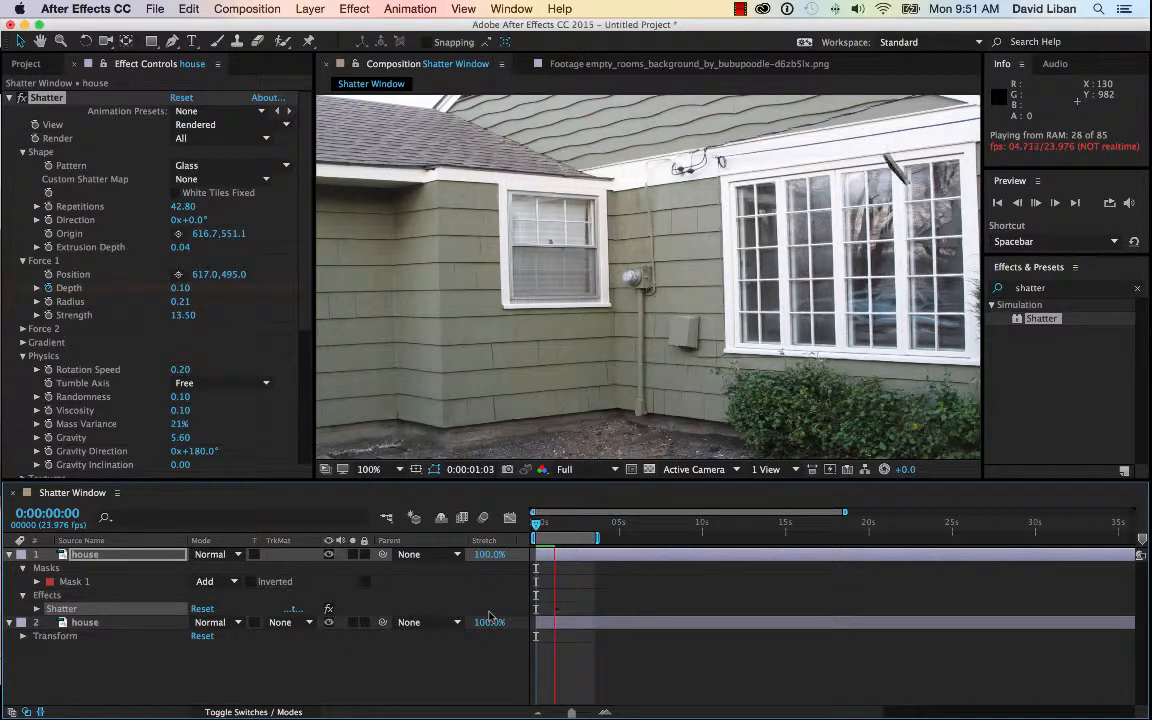
pyautogui.press('space')
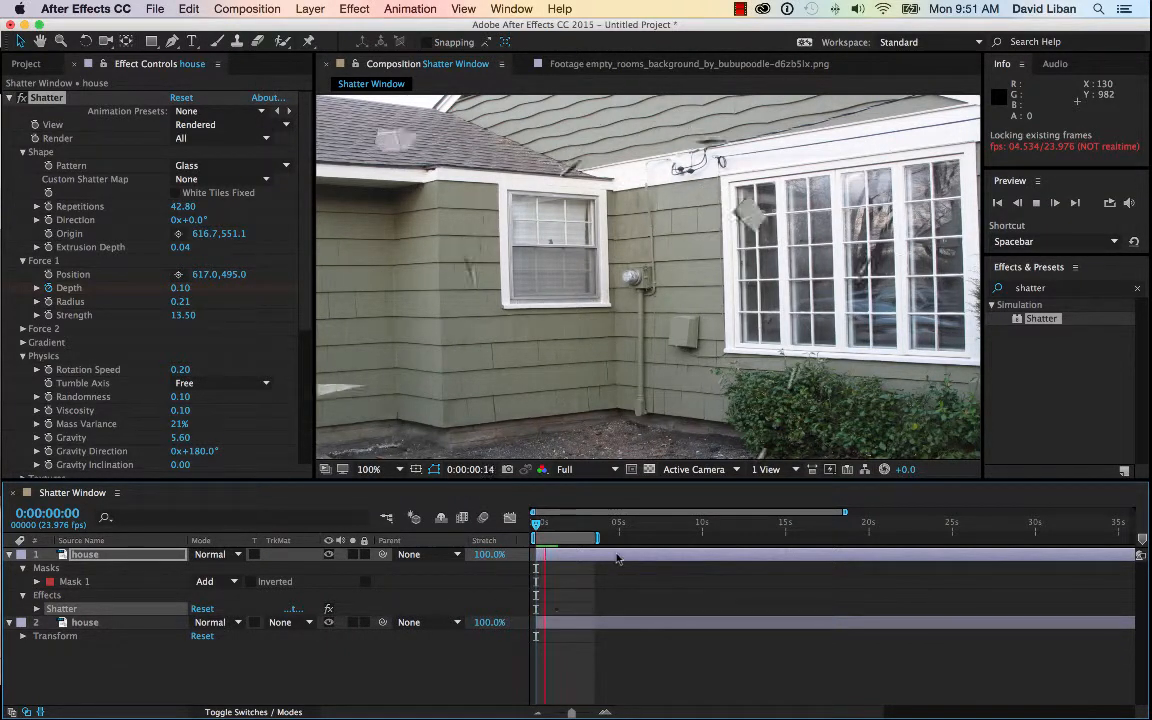
pyautogui.press('space')
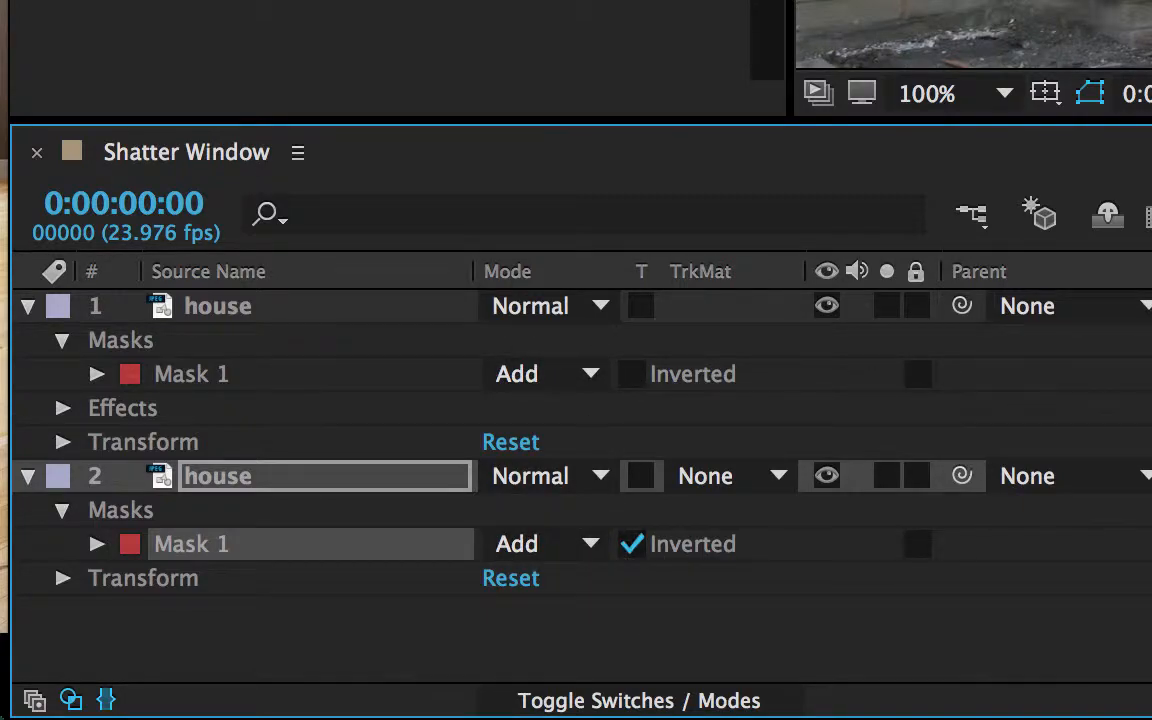
# Place the empty room PNG beneath both house layers and check it through the broken window at 0:00:01:12.
pyautogui.moveTo(753, 449); pyautogui.dragTo(559, 525)
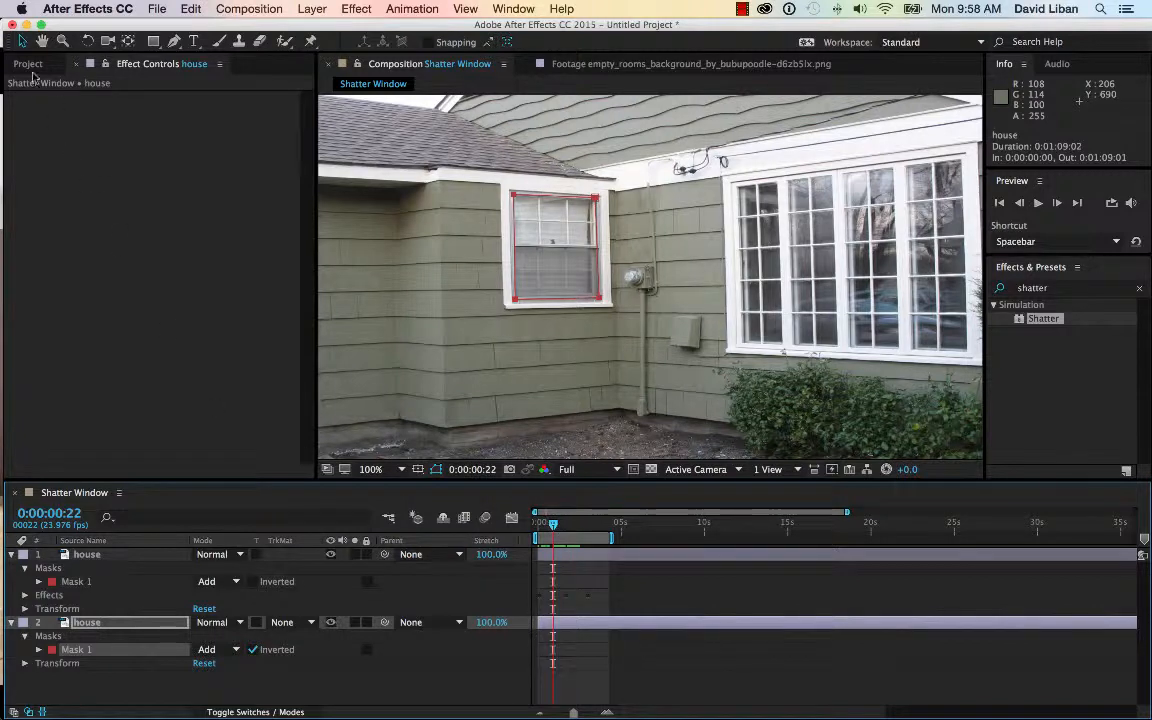
pyautogui.click(28, 64)
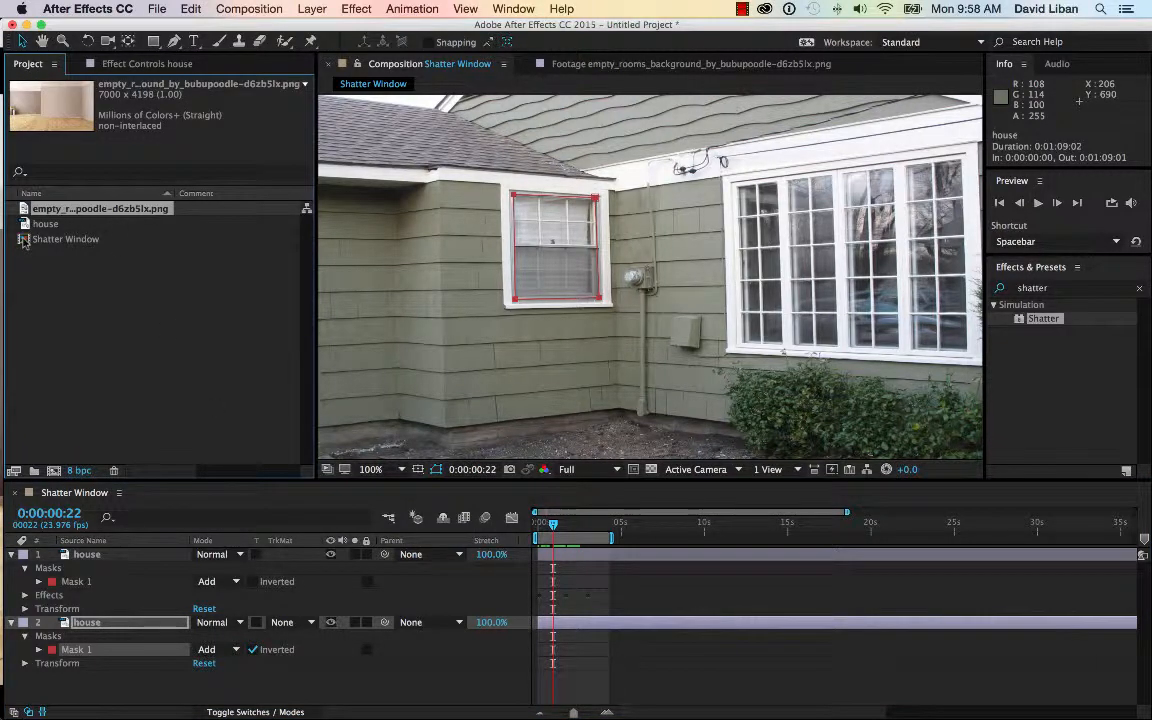
pyautogui.moveTo(27, 215); pyautogui.dragTo(100, 688)
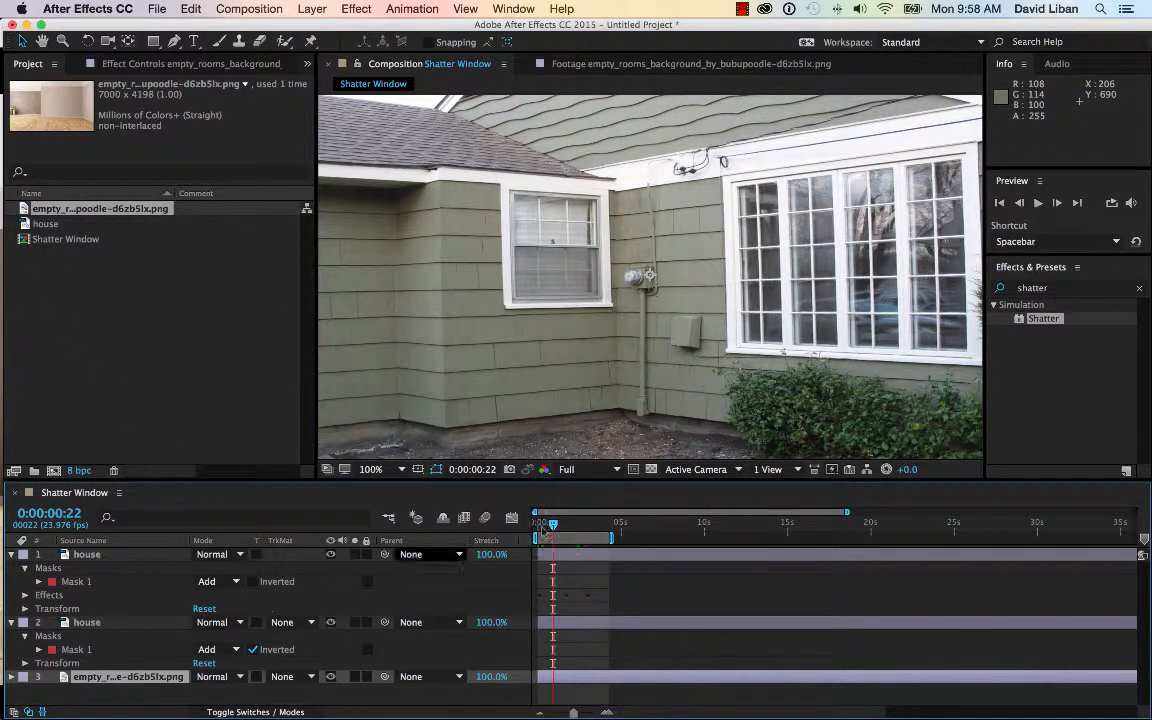
pyautogui.moveTo(541, 523)
pyautogui.mouseDown()
pyautogui.moveTo(568, 524)
pyautogui.moveTo(557, 524)
pyautogui.mouseUp()
pyautogui.press('space')
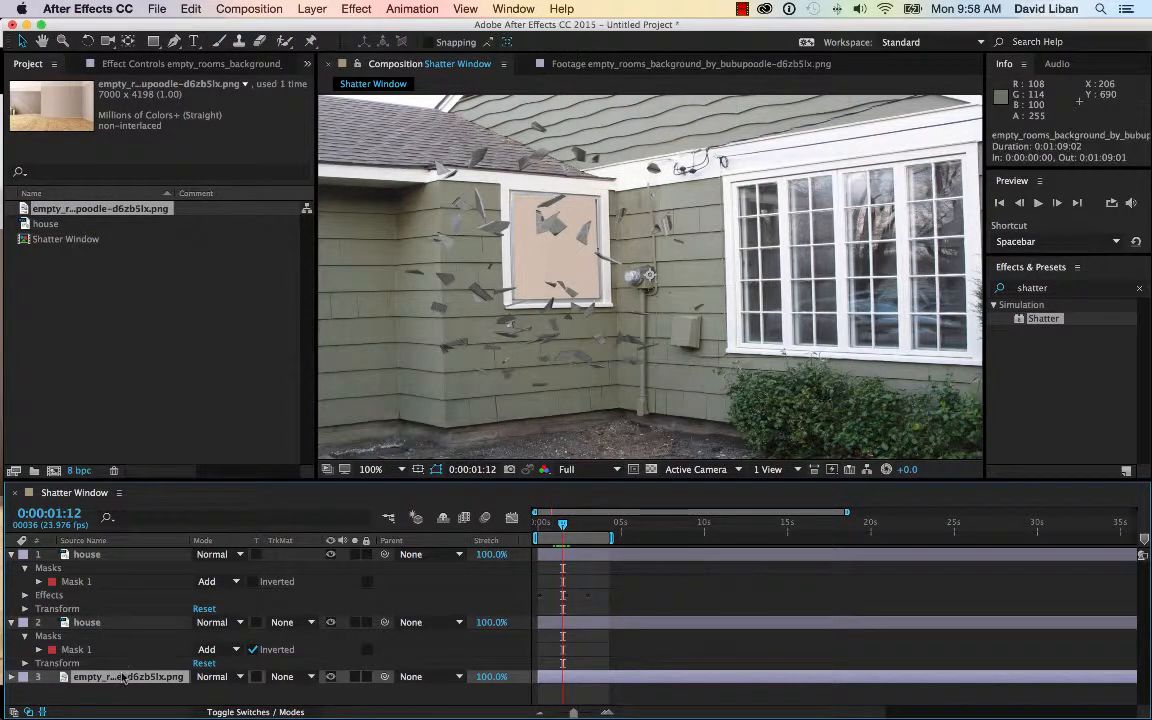
# Scale the room image to 9.0% and position it behind the small window at 916.0, 480.0.
pyautogui.press('s')
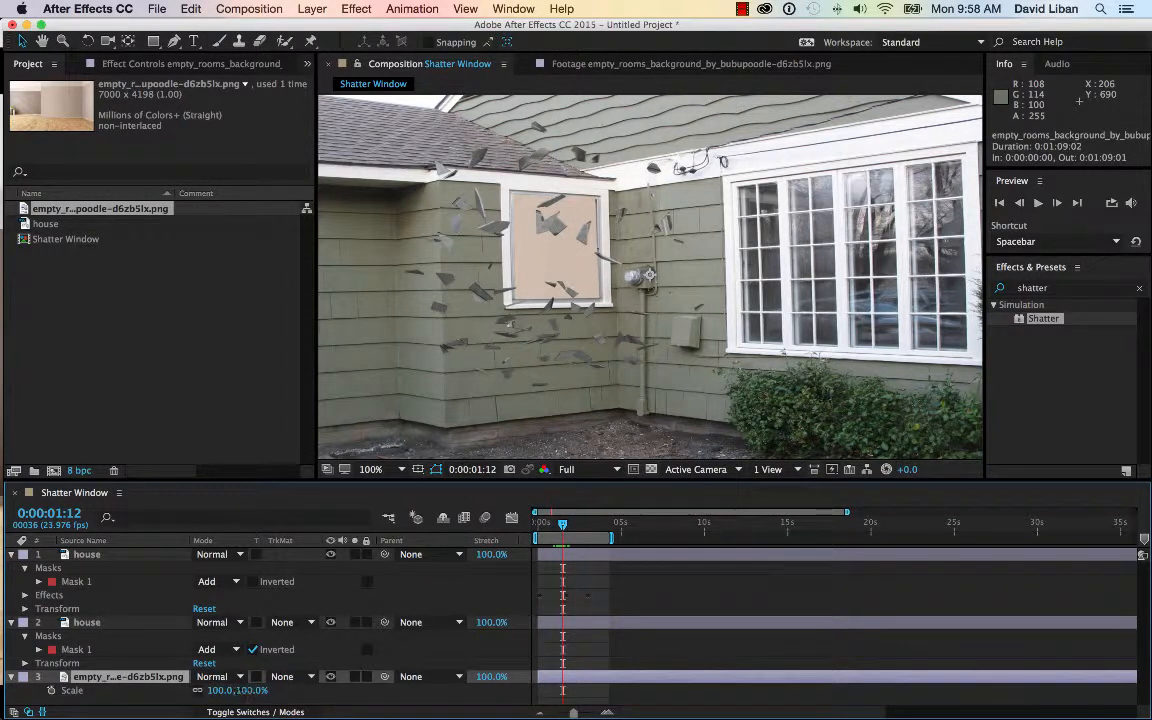
pyautogui.moveTo(248, 691); pyautogui.dragTo(172, 690)
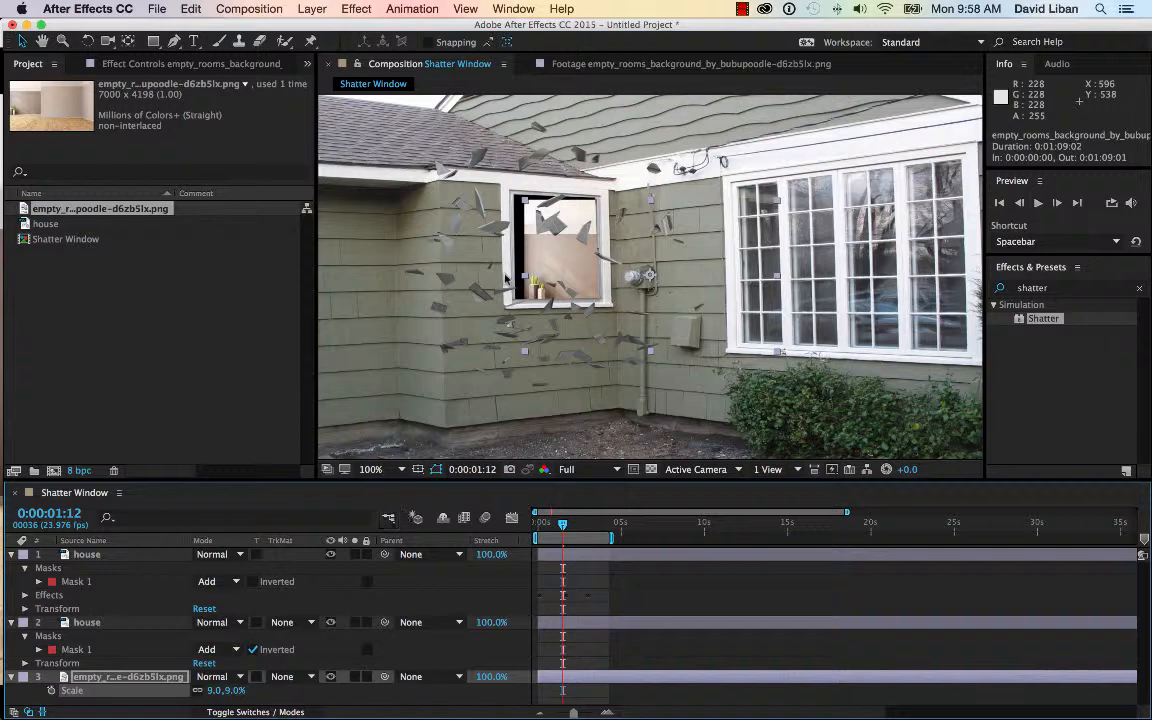
pyautogui.moveTo(570, 273); pyautogui.dragTo(551, 251)
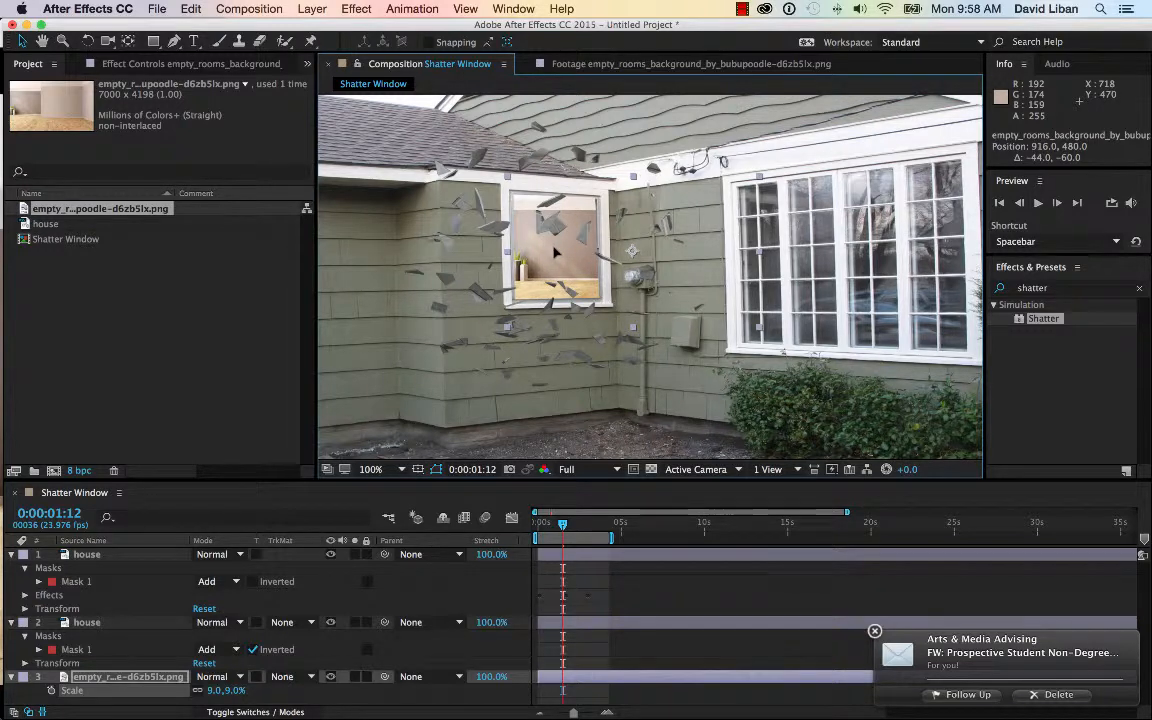
# Find the Levels effect and apply it to the empty room layer.
pyautogui.click(1055, 290)
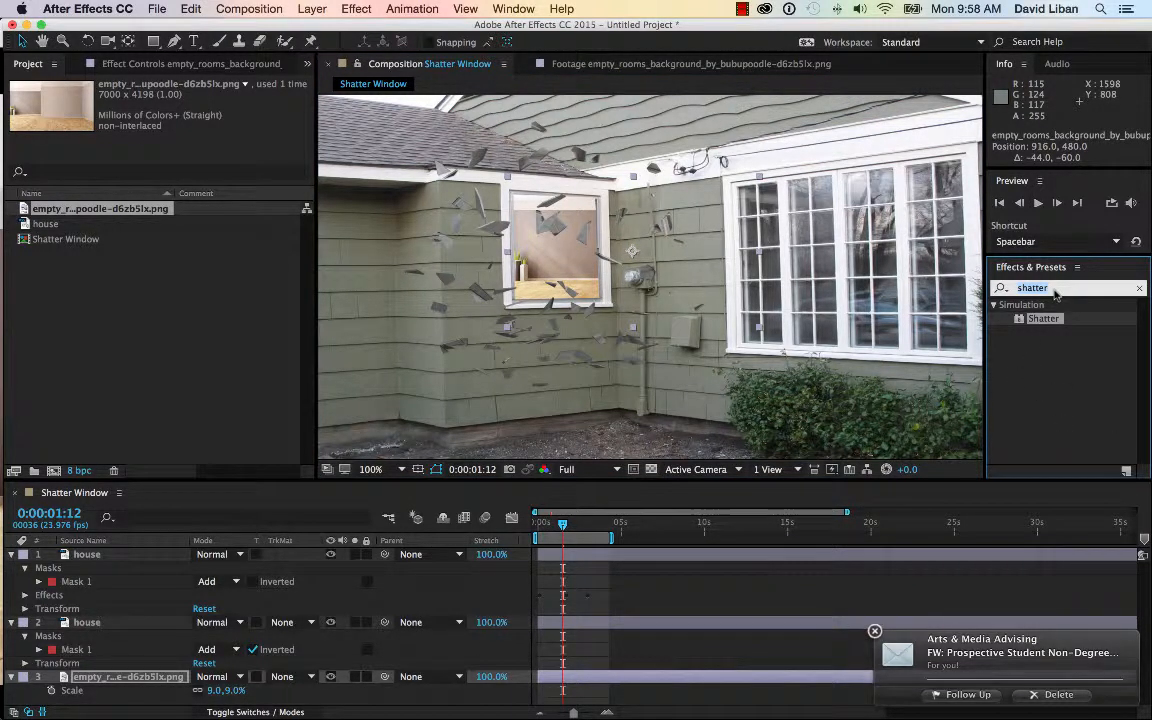
pyautogui.write('levels')
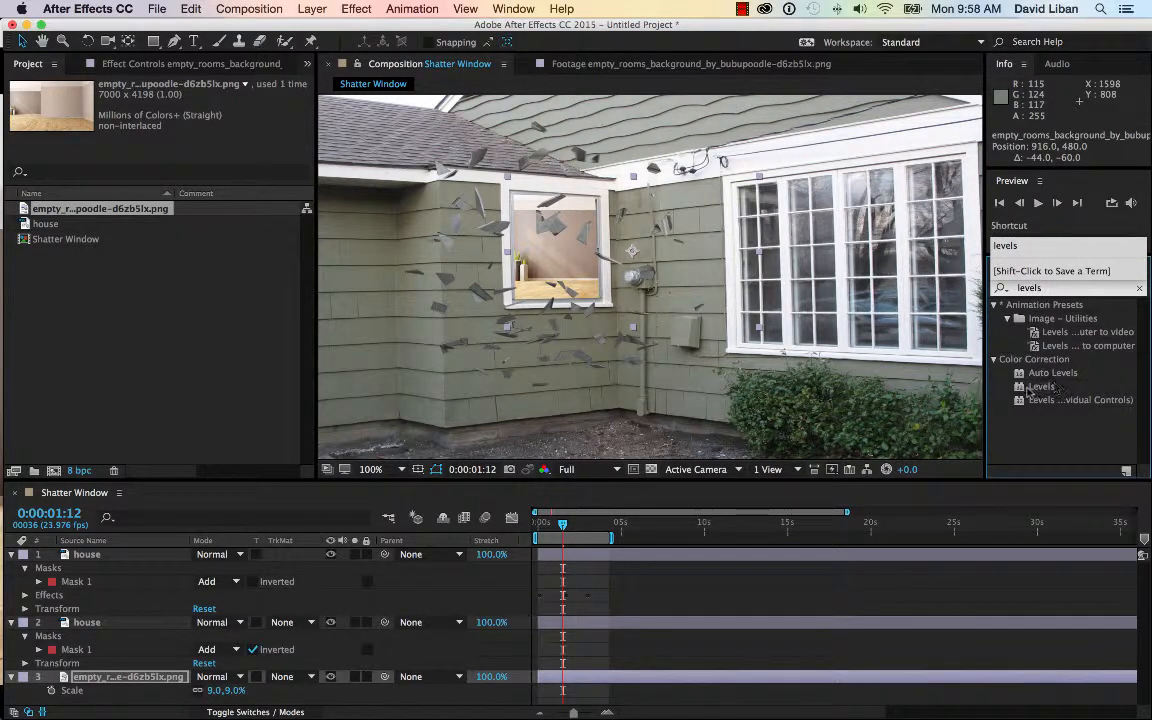
pyautogui.moveTo(1030, 392); pyautogui.dragTo(610, 680)
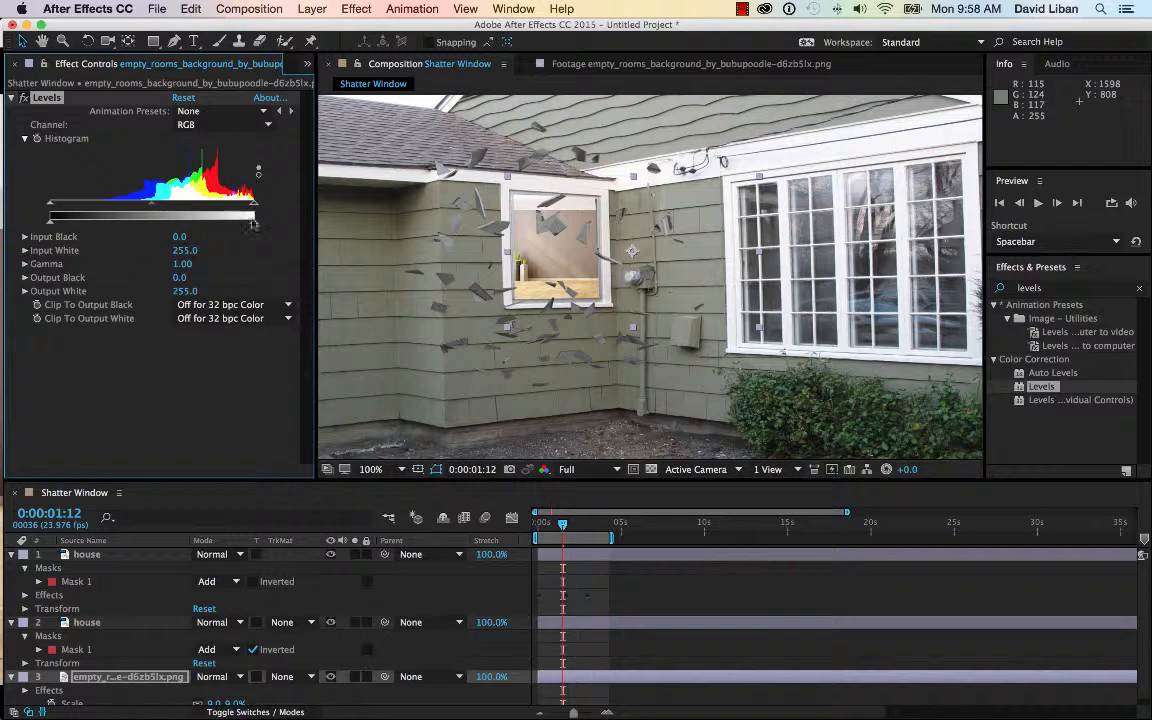
# Darken the room with Levels: Gamma 1.84, Output White 148.0 and Input Black 157.0.
pyautogui.moveTo(116, 208); pyautogui.dragTo(106, 208)
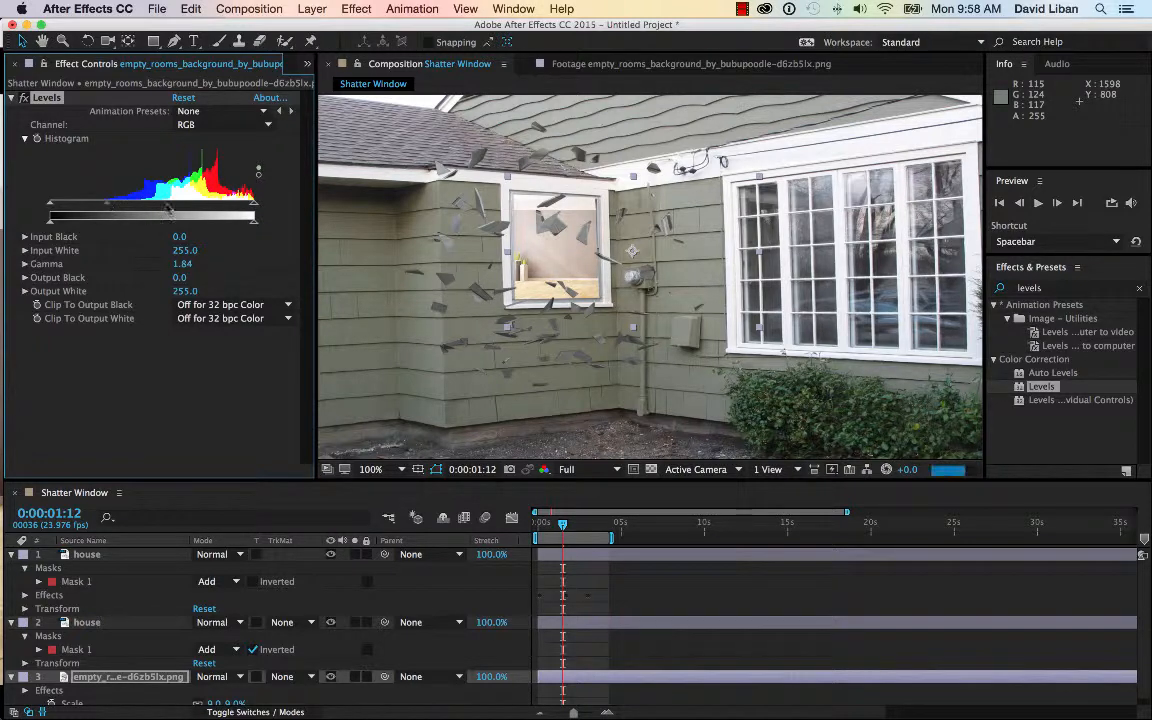
pyautogui.moveTo(200, 224); pyautogui.dragTo(247, 198)
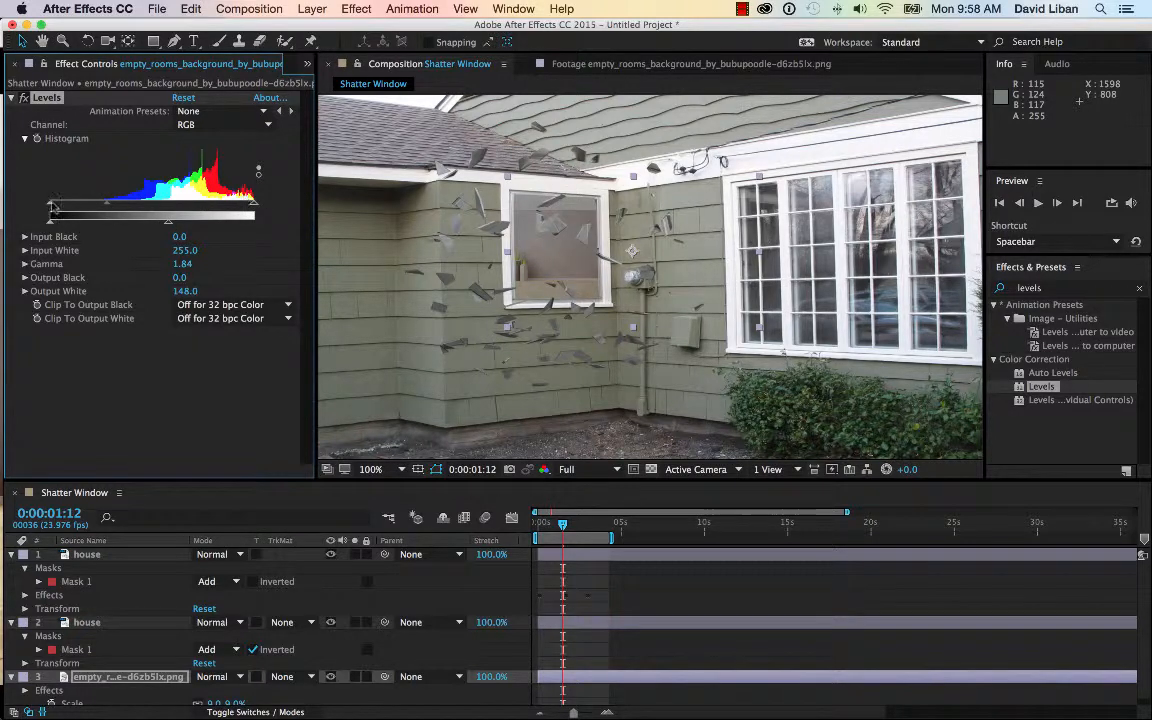
pyautogui.moveTo(52, 205); pyautogui.dragTo(174, 206)
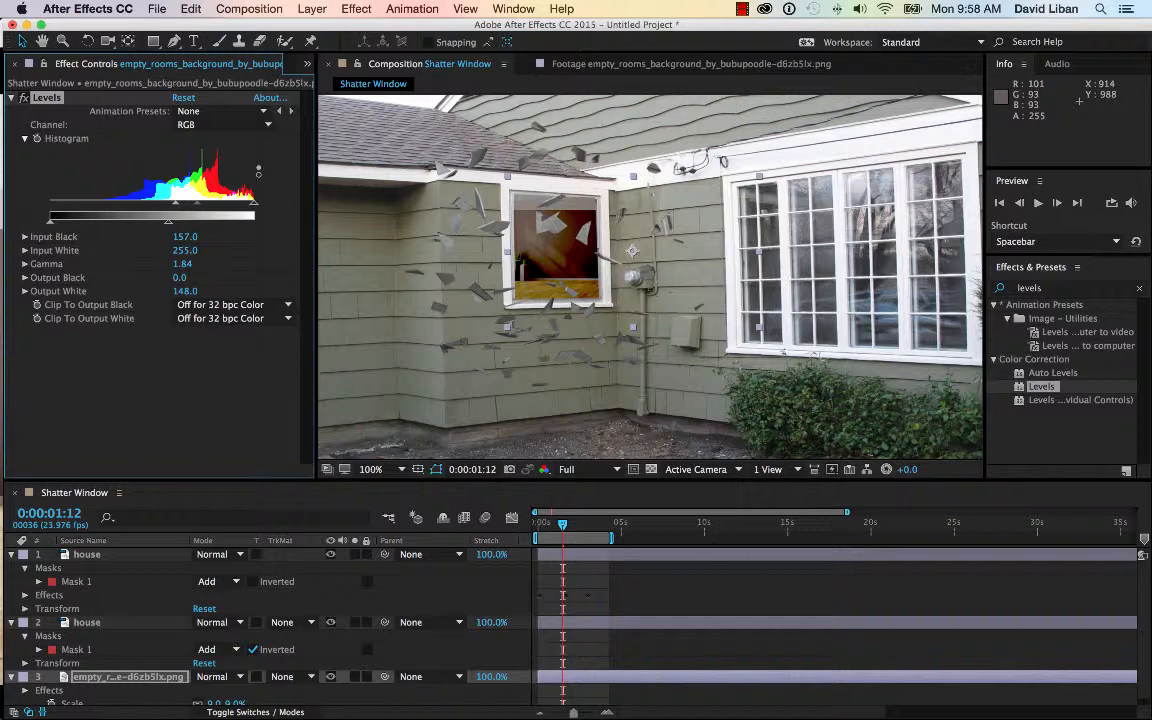
# Preview the shatter animation against the room and review the top house layer's Shatter settings.
pyautogui.moveTo(564, 524)
pyautogui.mouseDown()
pyautogui.moveTo(548, 524)
pyautogui.moveTo(581, 524)
pyautogui.mouseUp()
pyautogui.press('space')
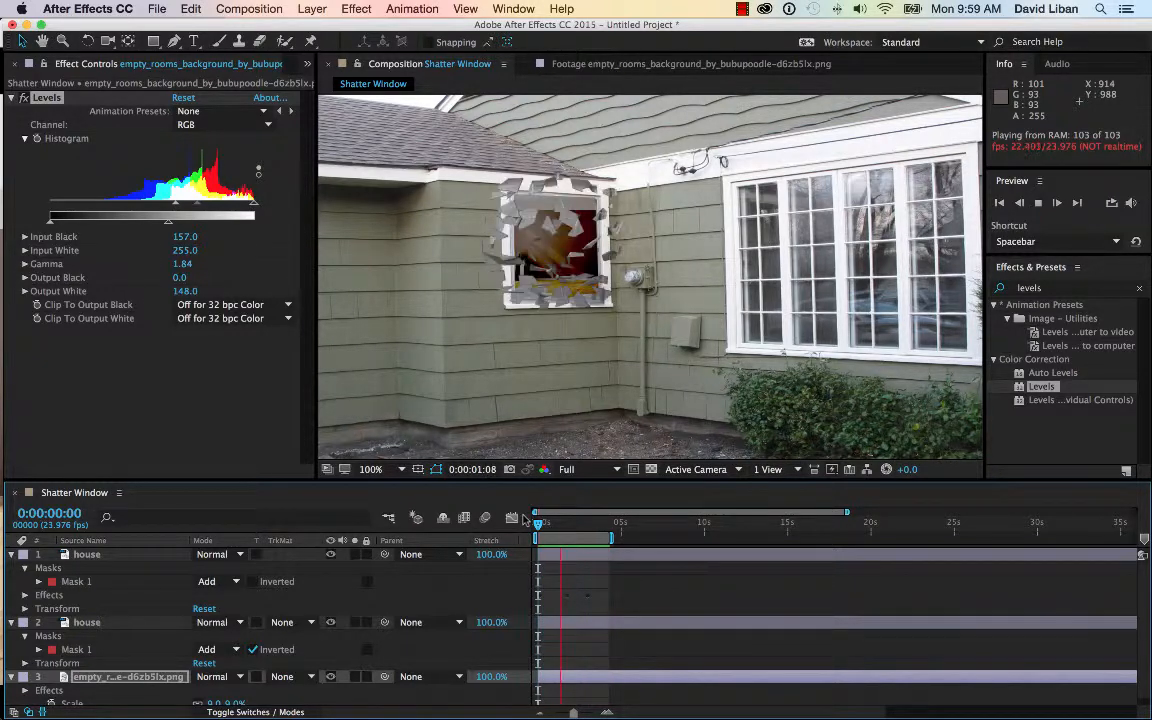
pyautogui.press('space')
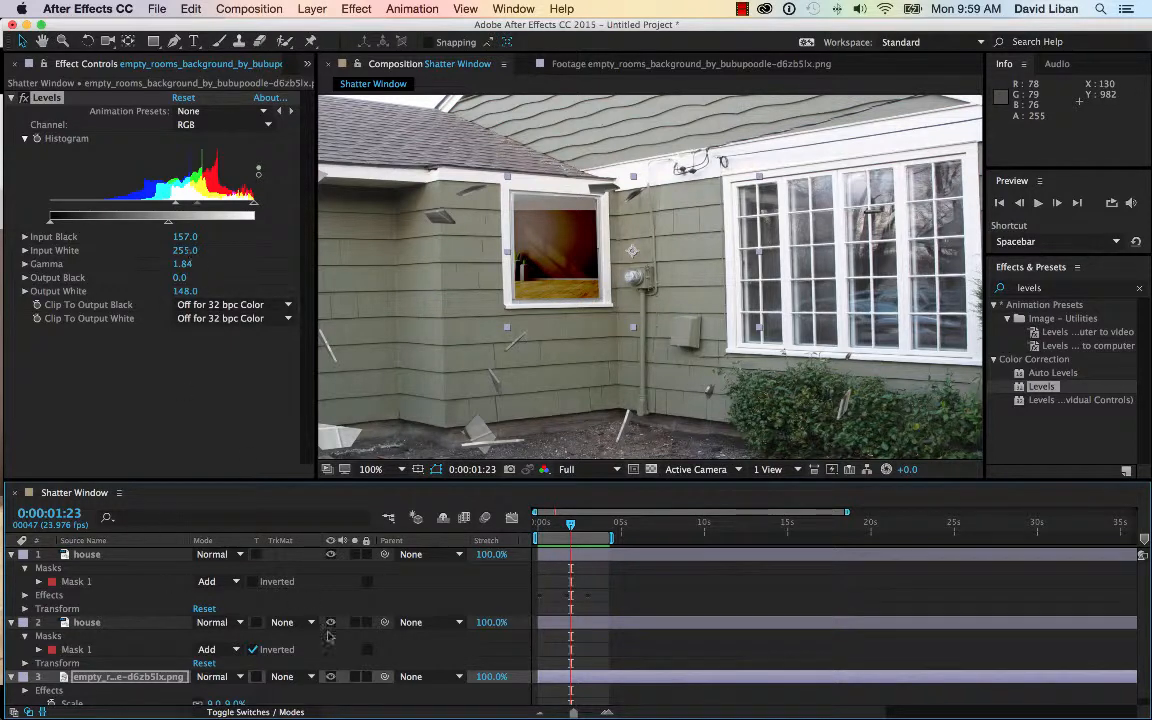
pyautogui.click(568, 557)
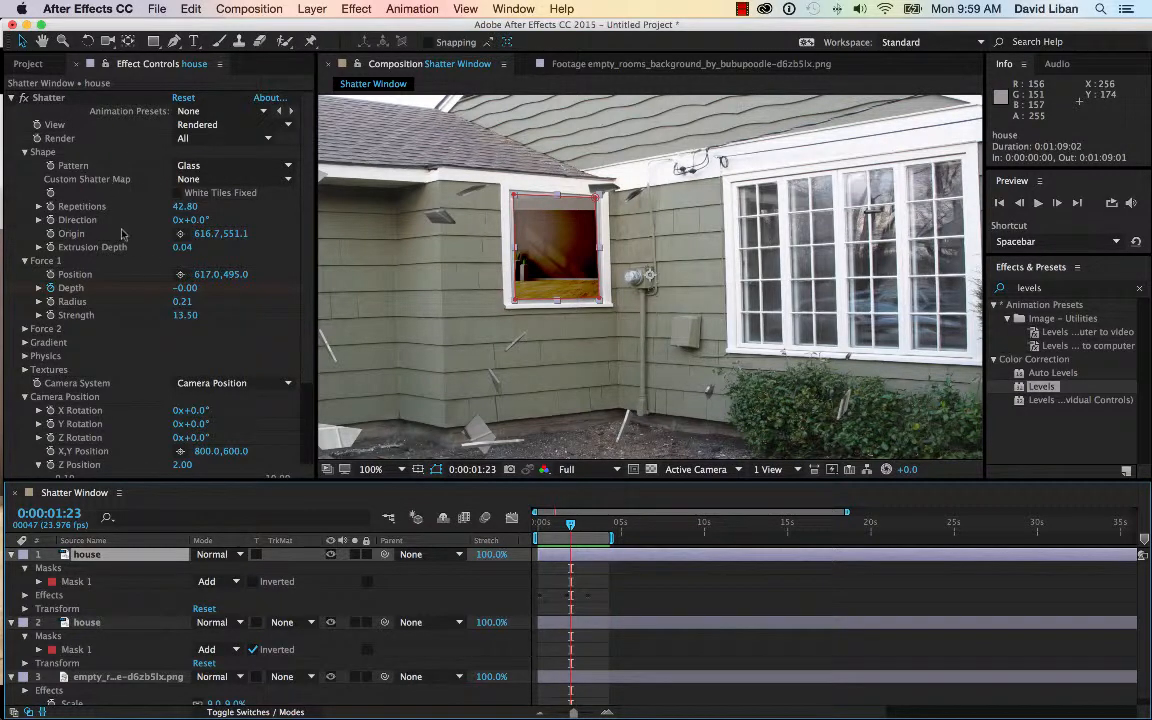
pyautogui.press('space')
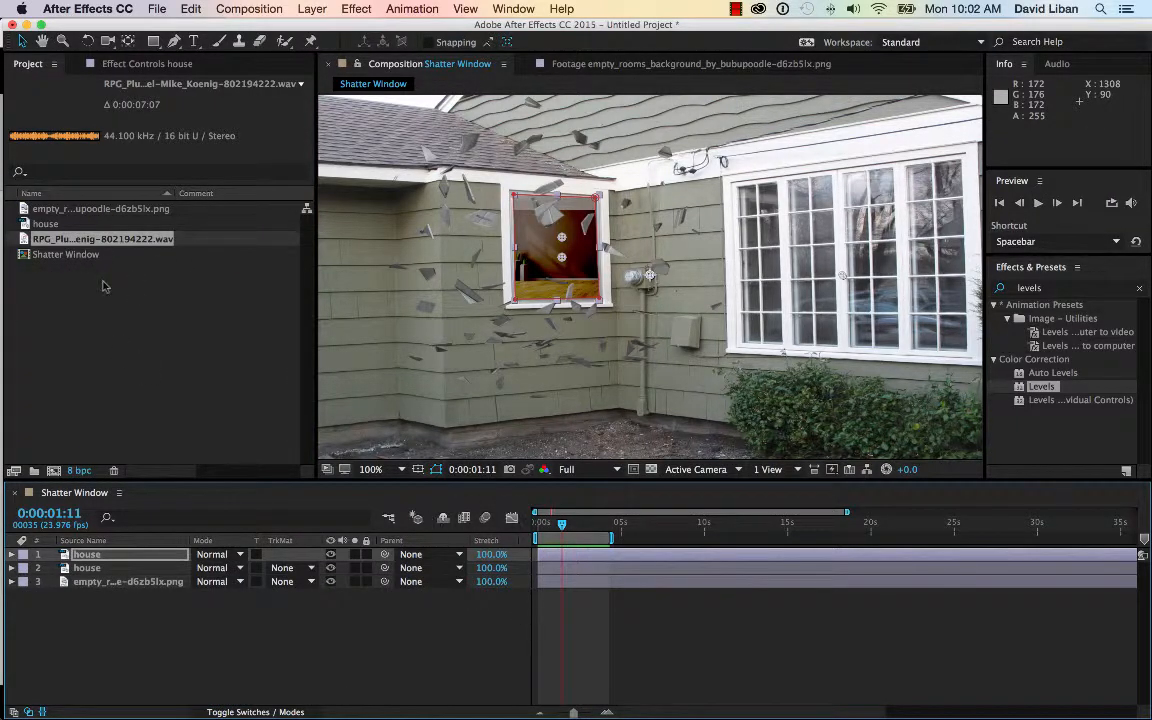
# Add the RPG shrapnel WAV sound to the composition beneath the room image layer.
pyautogui.moveTo(30, 240); pyautogui.dragTo(403, 629)
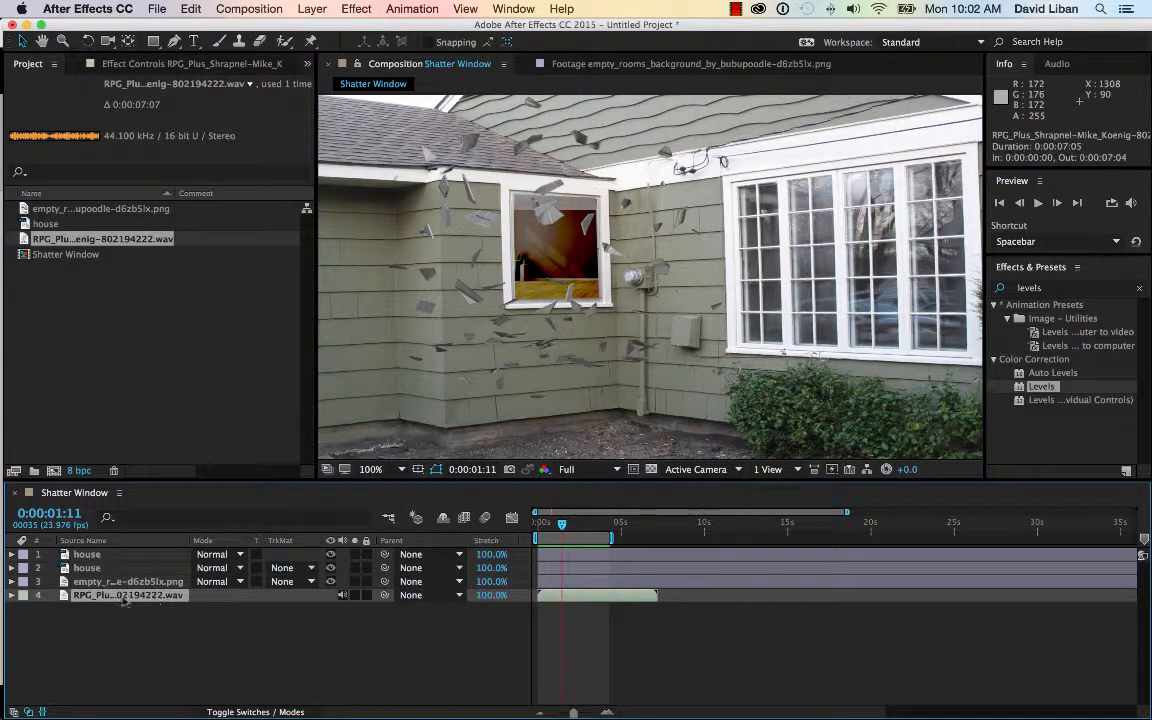
# Using its waveform, trim the RPG sound's start to the second blast at 0:00:01:13, and shift the layer to begin at 0:00:01:04.
pyautogui.click(11, 595)
pyautogui.click(24, 609)
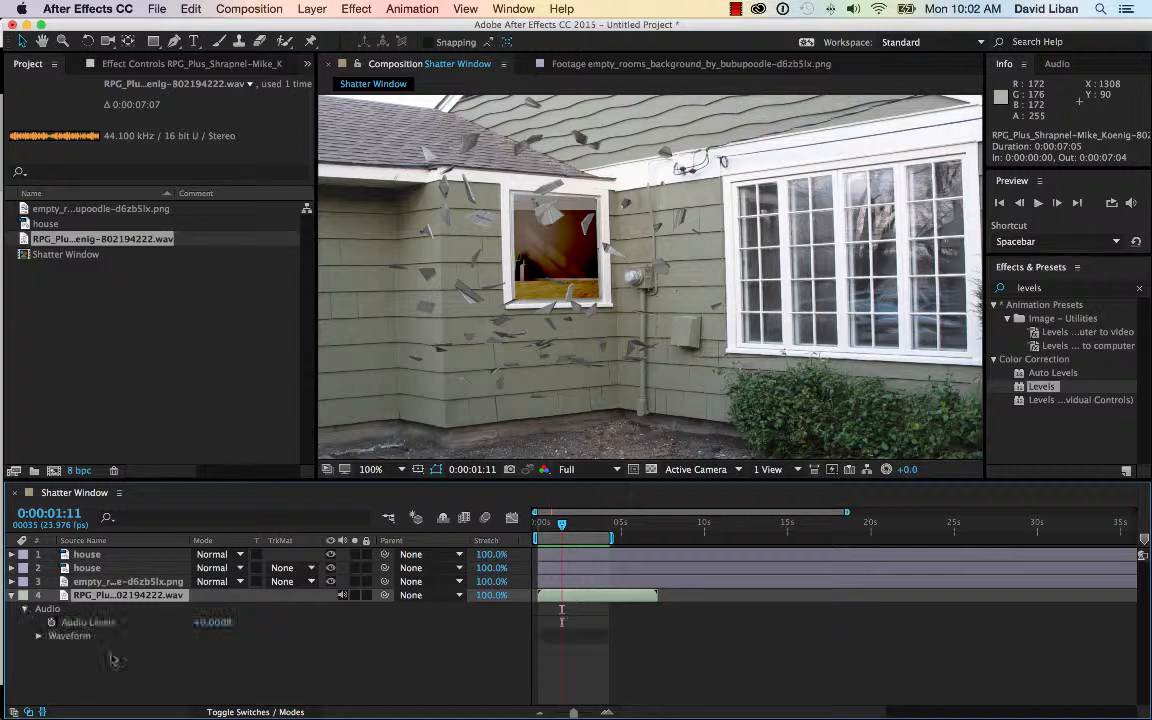
pyautogui.click(37, 637)
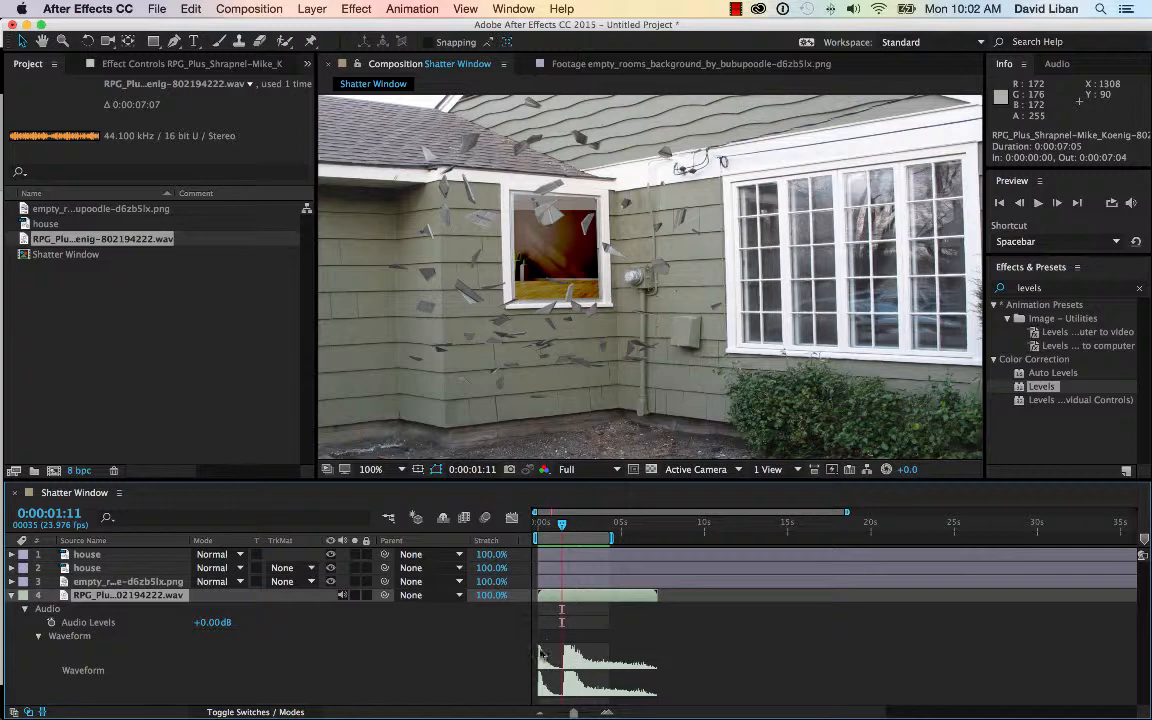
pyautogui.moveTo(541, 596); pyautogui.dragTo(565, 596)
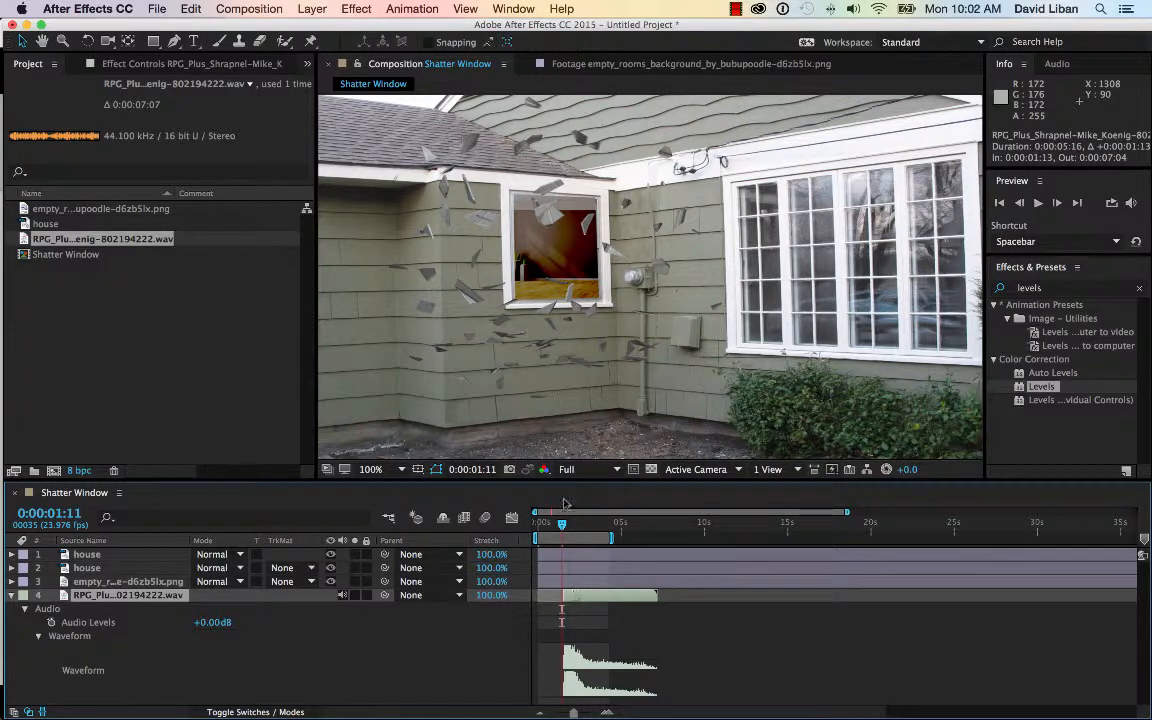
pyautogui.moveTo(561, 527); pyautogui.dragTo(557, 527)
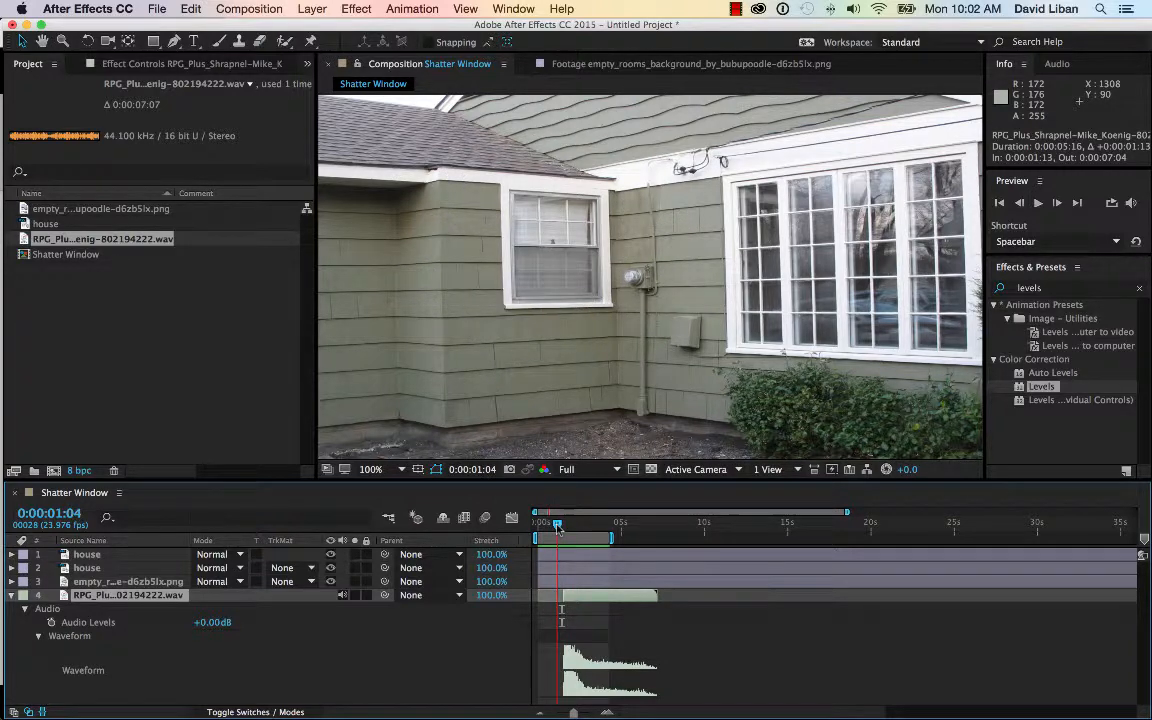
pyautogui.moveTo(583, 597); pyautogui.dragTo(576, 597)
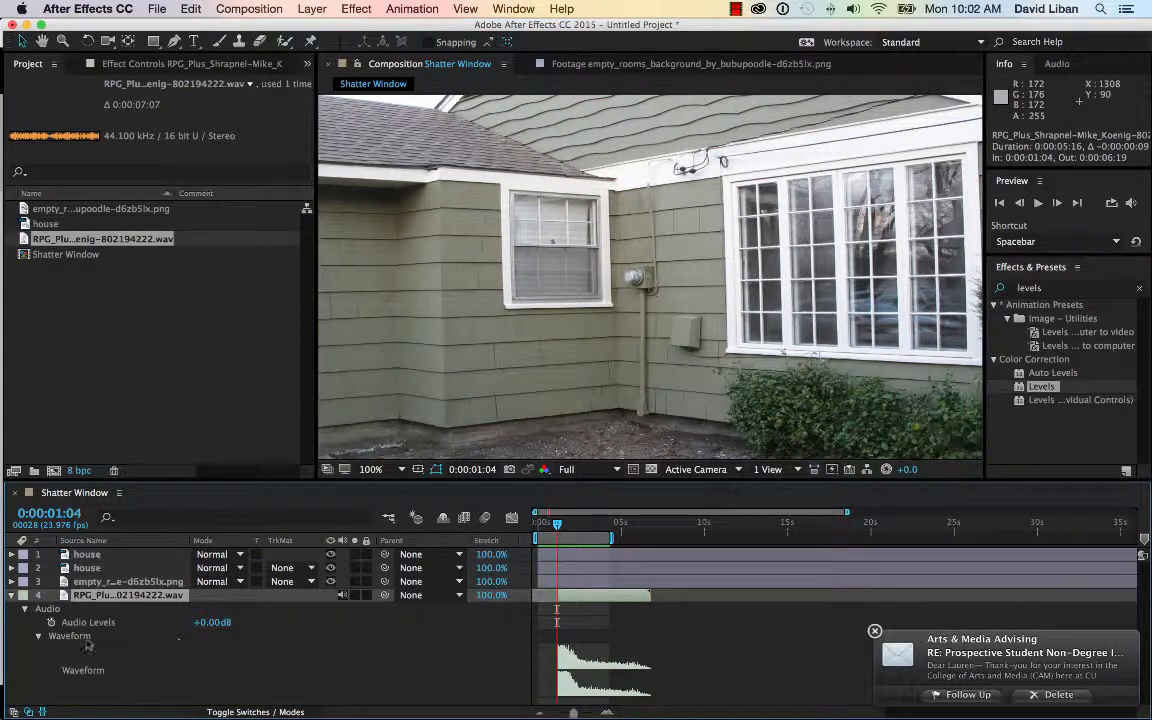
# Keyframe the RPG sound's Audio Levels at +0.00 dB at 0:00:01:04 and again at 0:00:02:08.
pyautogui.click(51, 622)
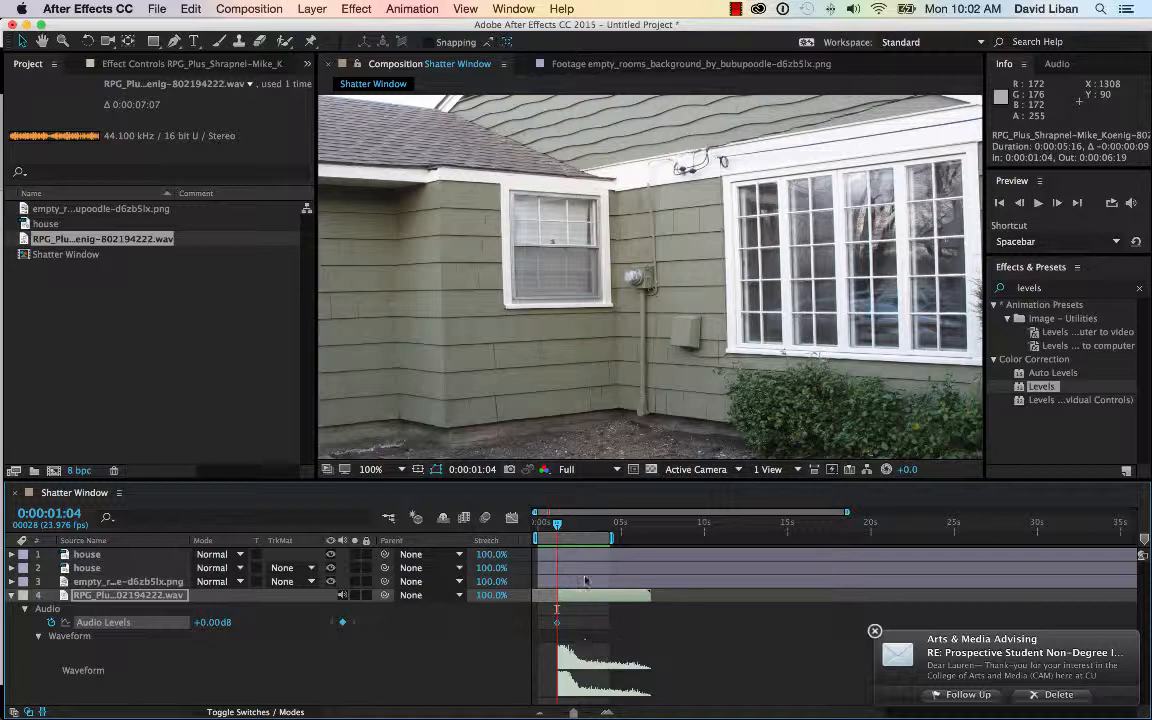
pyautogui.moveTo(557, 523); pyautogui.dragTo(579, 529)
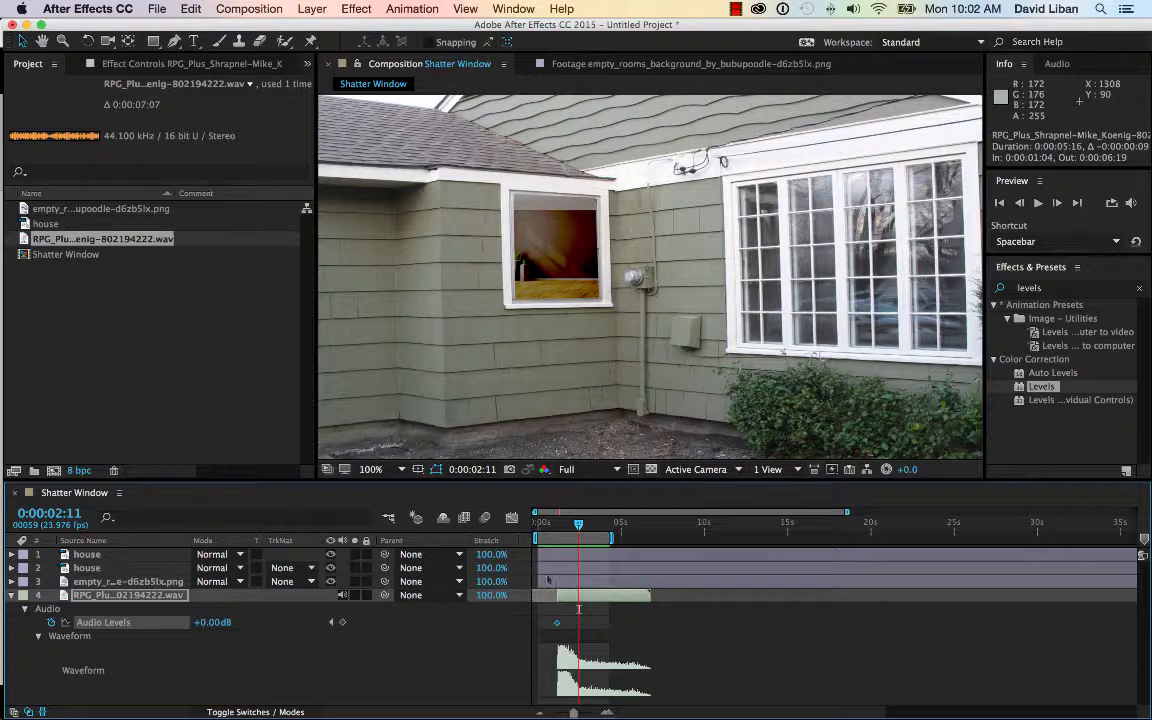
pyautogui.moveTo(579, 531); pyautogui.dragTo(577, 531)
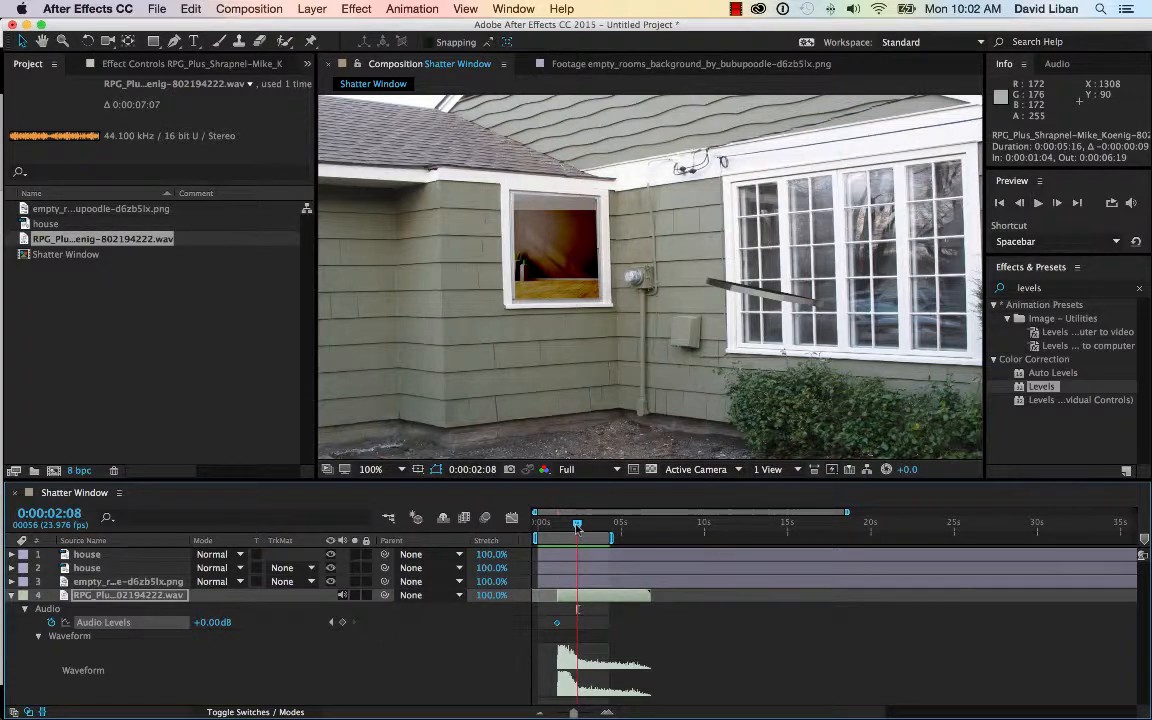
pyautogui.click(342, 622)
# Fade out the RPG sound with a -47.00 dB Audio Levels keyframe at 0:00:02:17 and preview the composition.
pyautogui.moveTo(577, 528); pyautogui.dragTo(573, 527)
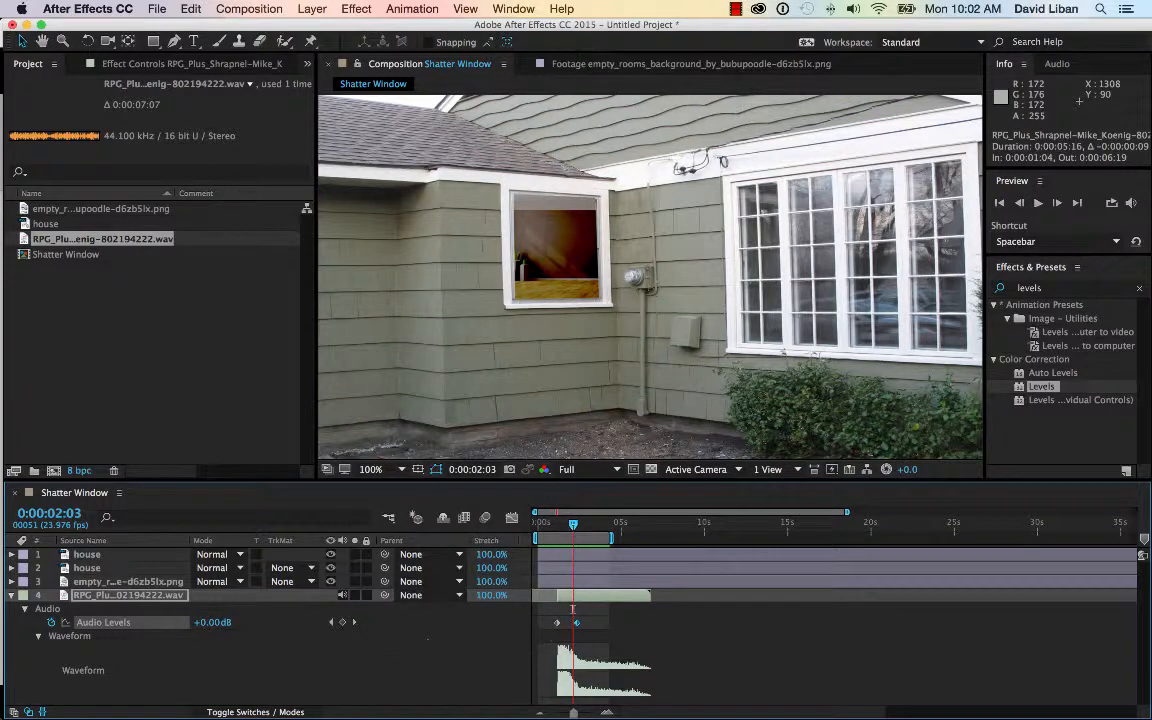
pyautogui.moveTo(573, 527); pyautogui.dragTo(582, 527)
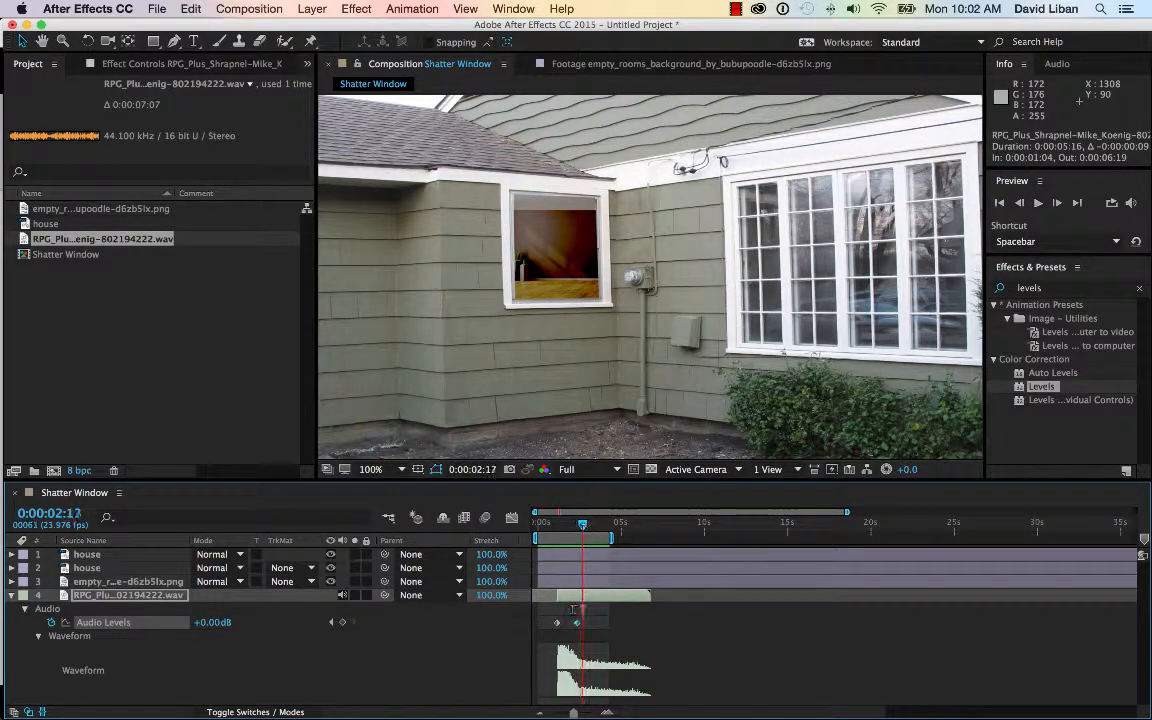
pyautogui.moveTo(208, 622)
pyautogui.mouseDown()
pyautogui.moveTo(185, 620)
pyautogui.moveTo(210, 614)
pyautogui.mouseUp()
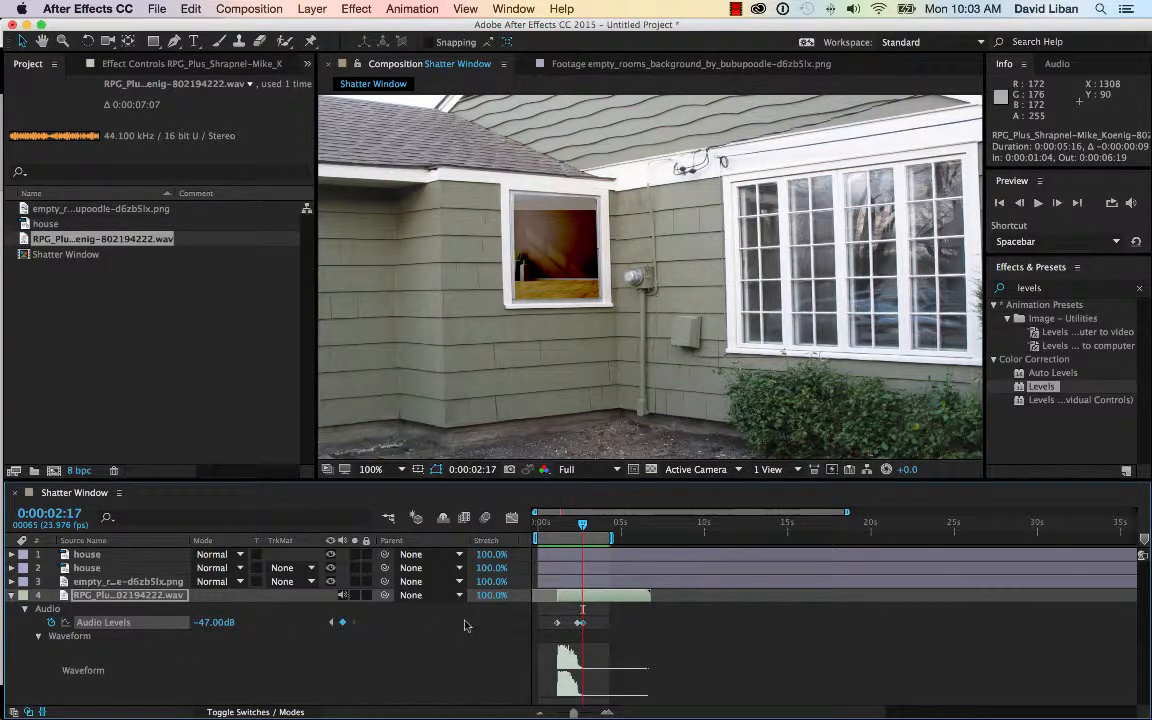
pyautogui.press('space')
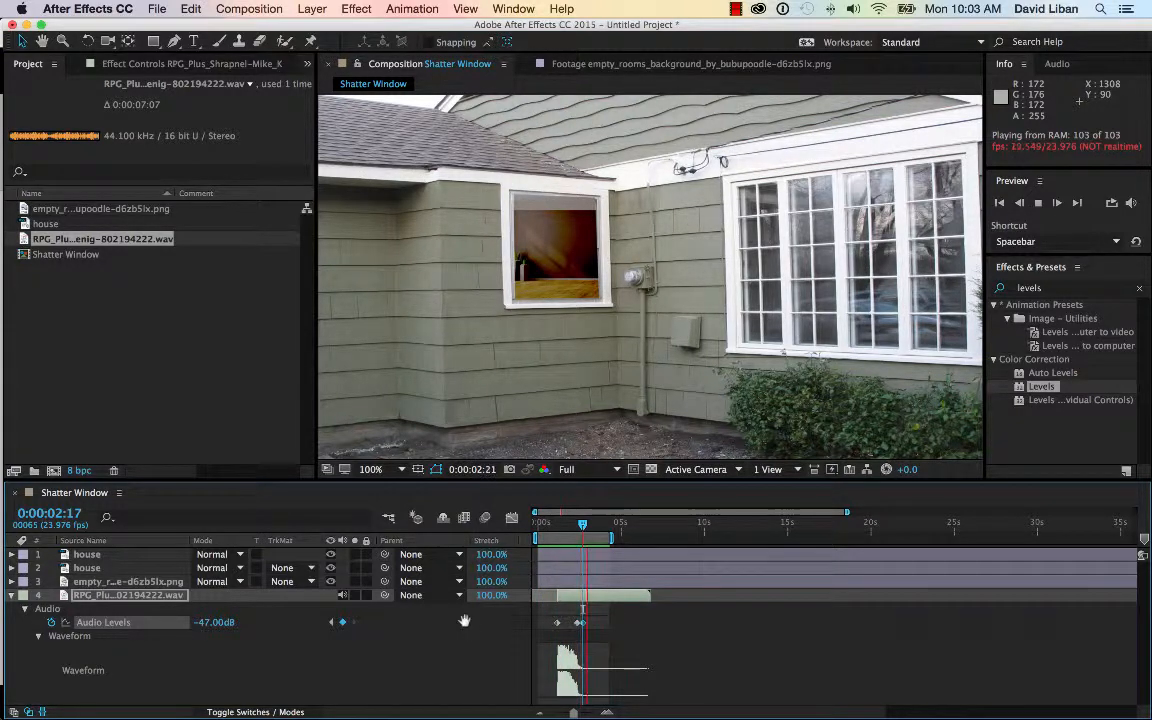
pyautogui.press('space')
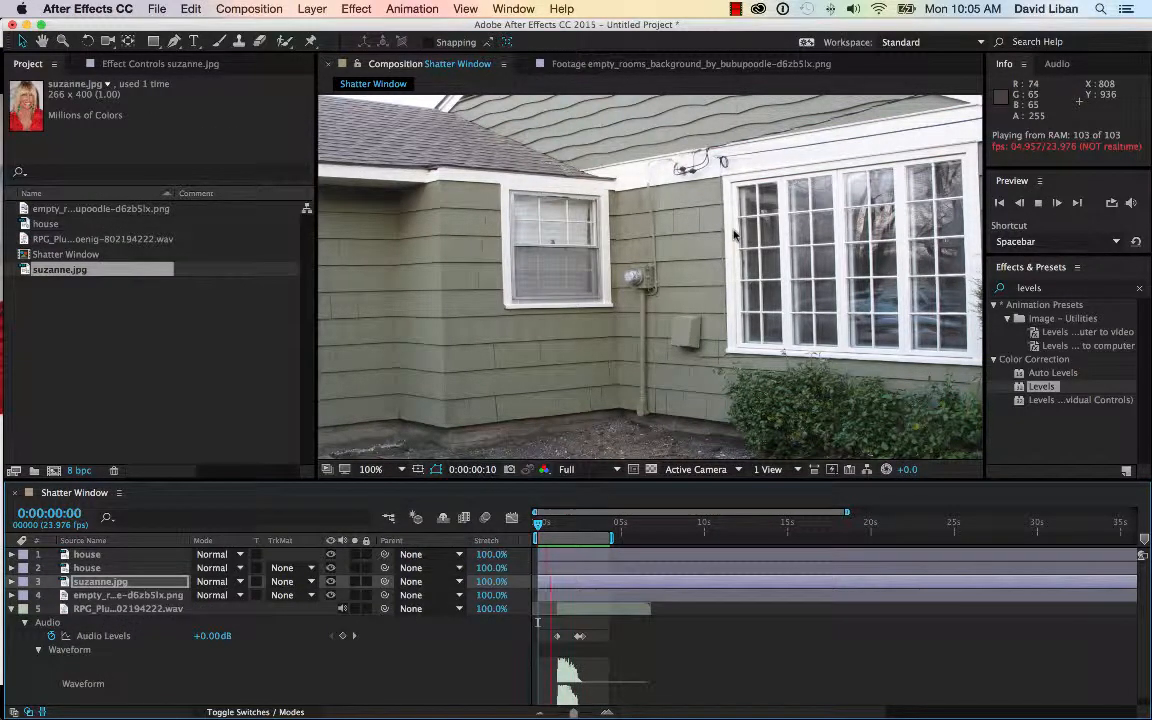